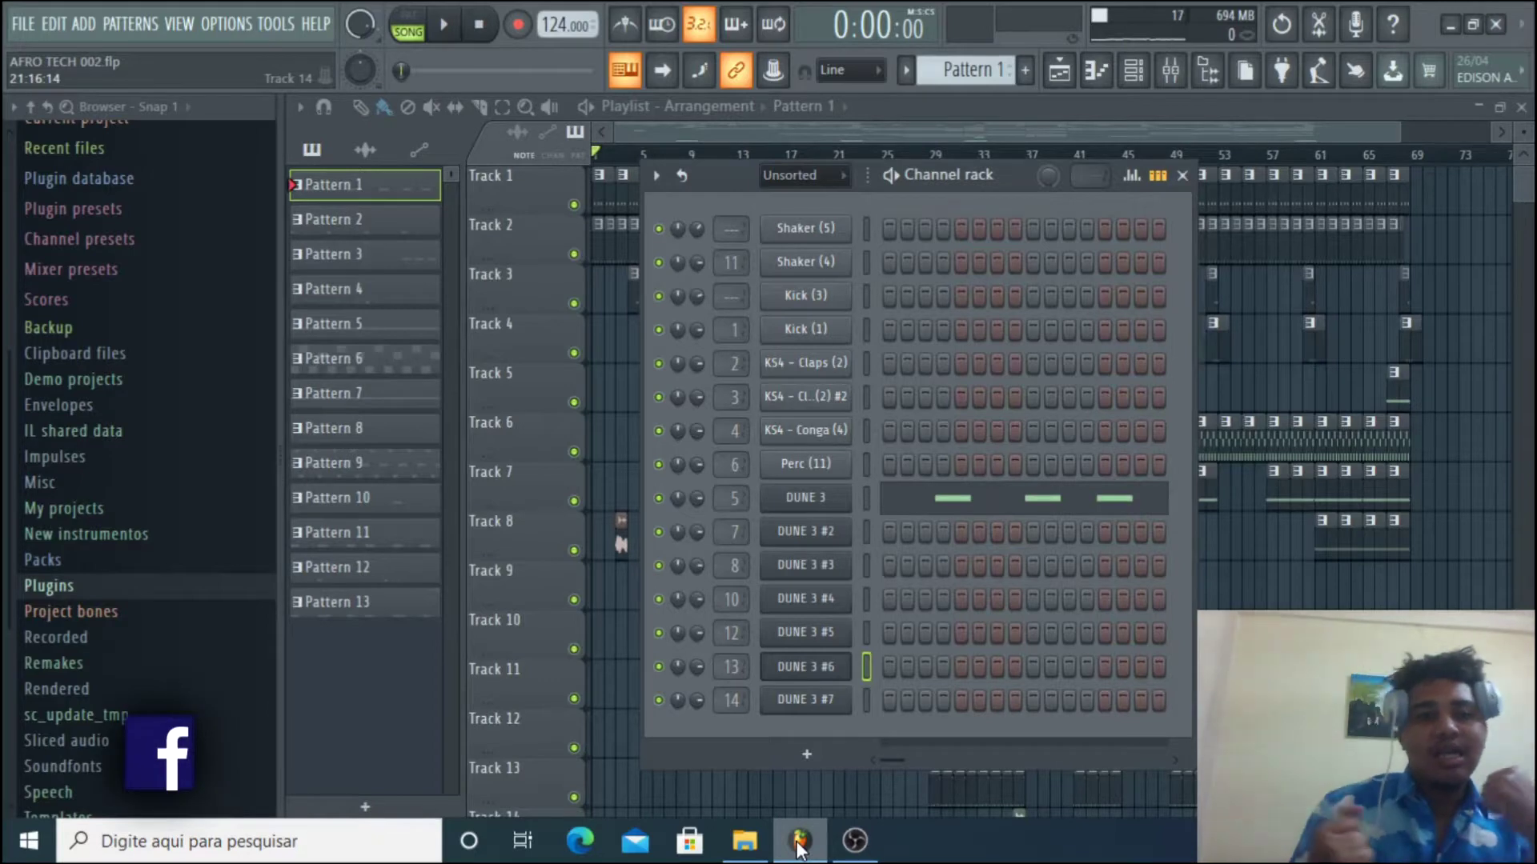
# - Start playing the song from the beginning and close the Channel rack to expose the playlist arrangement
pyautogui.moveTo(973, 177); pyautogui.dragTo(1013, 175)
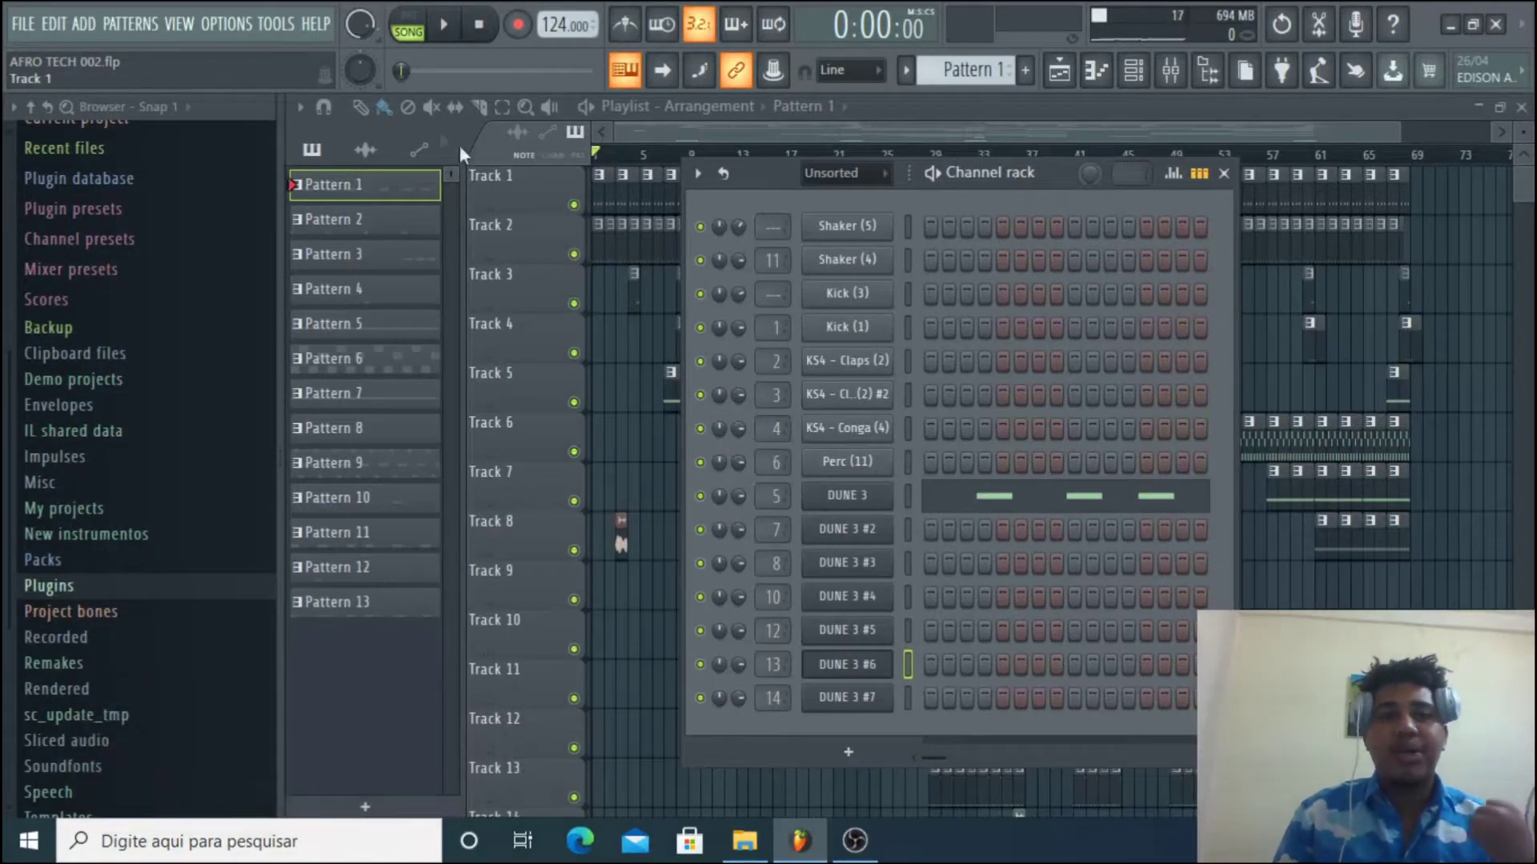
pyautogui.click(445, 28)
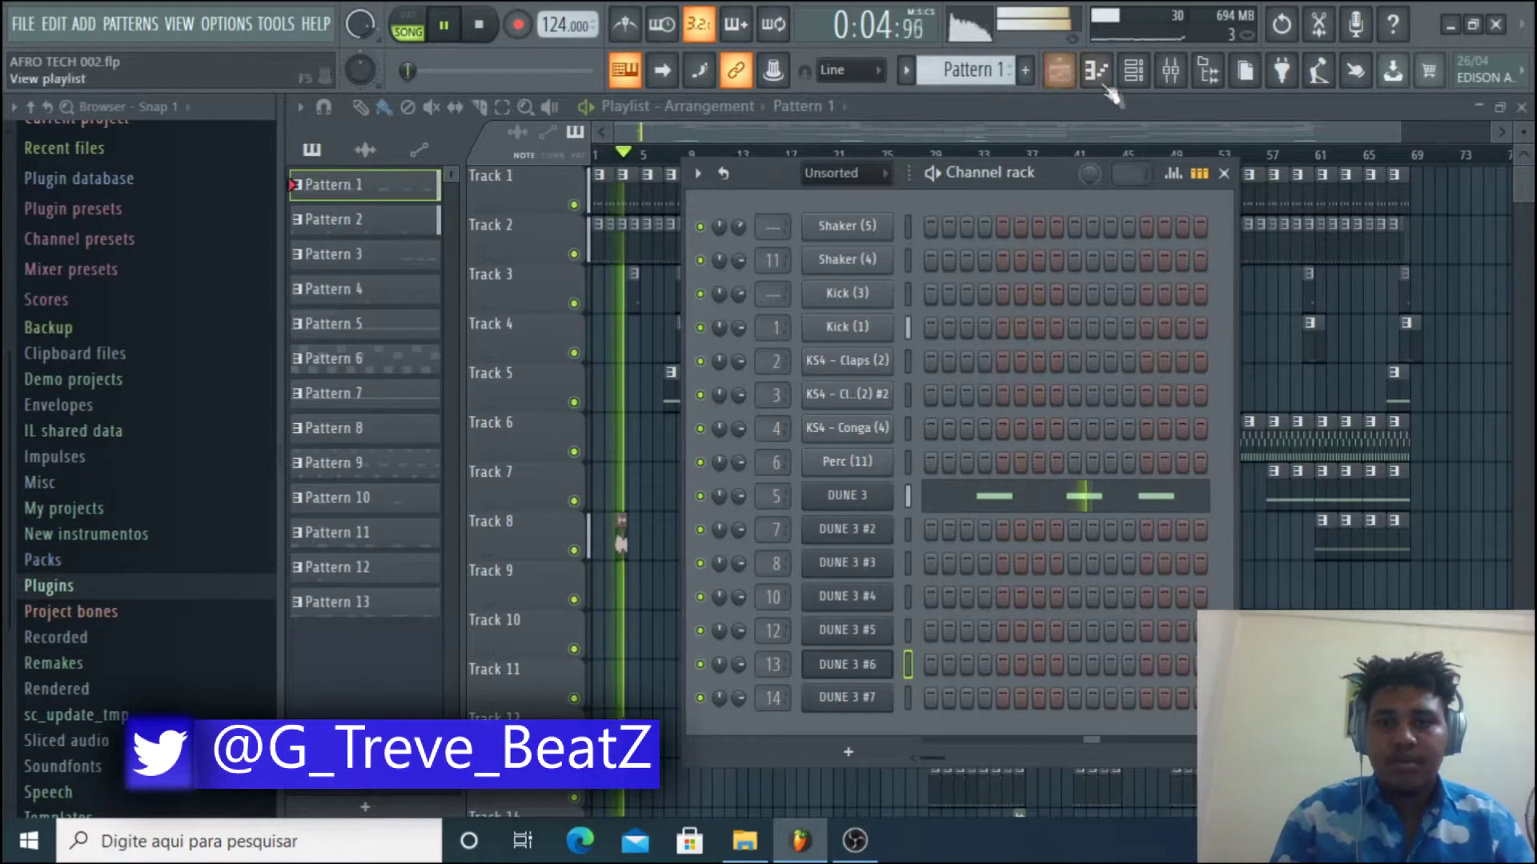
pyautogui.click(1223, 173)
pyautogui.moveTo(1399, 130); pyautogui.dragTo(896, 123)
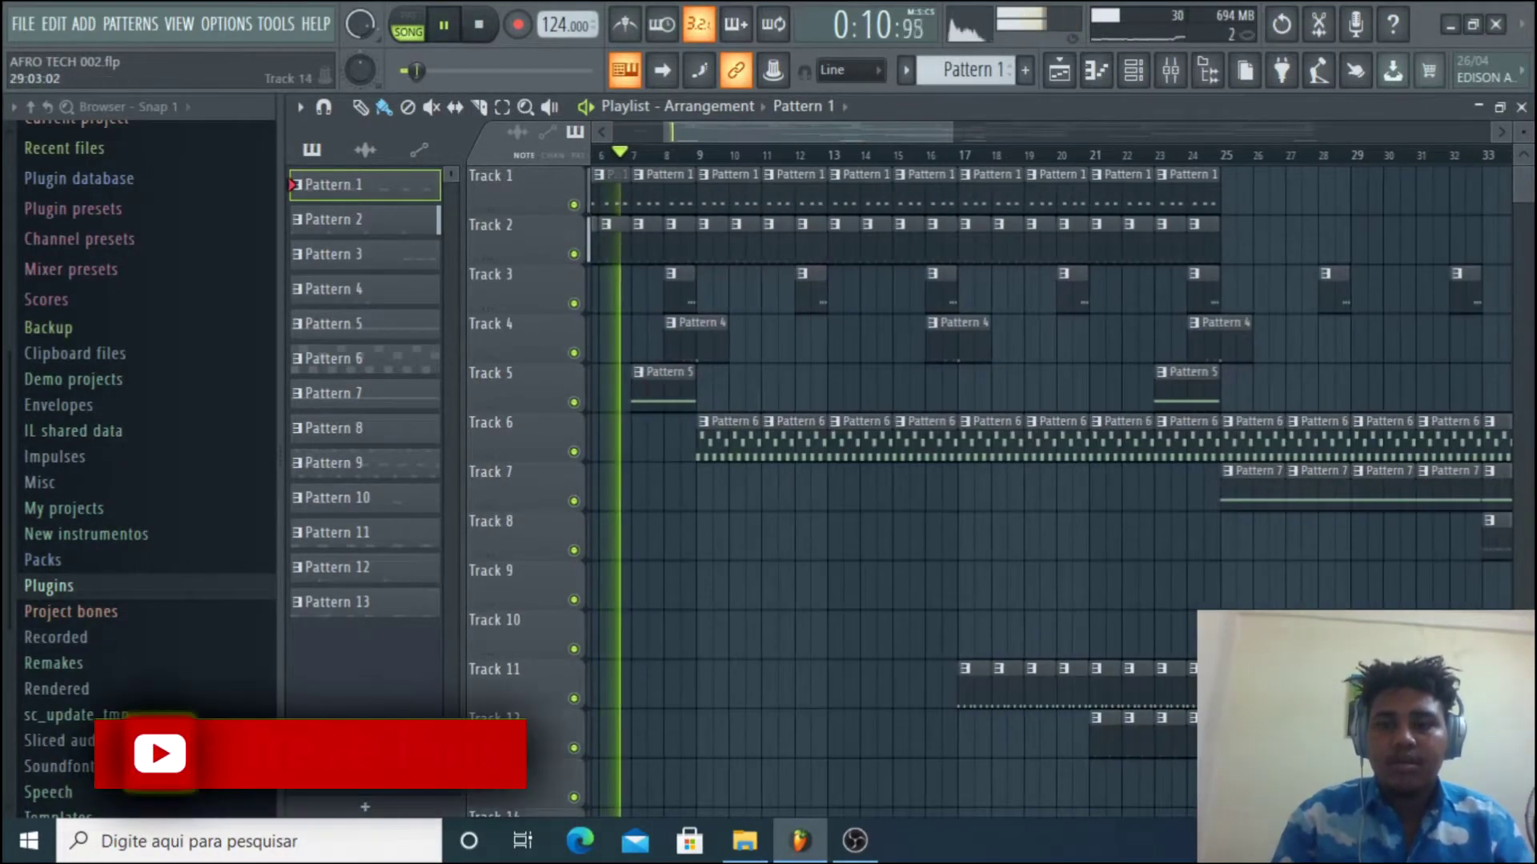
pyautogui.click(1361, 842)
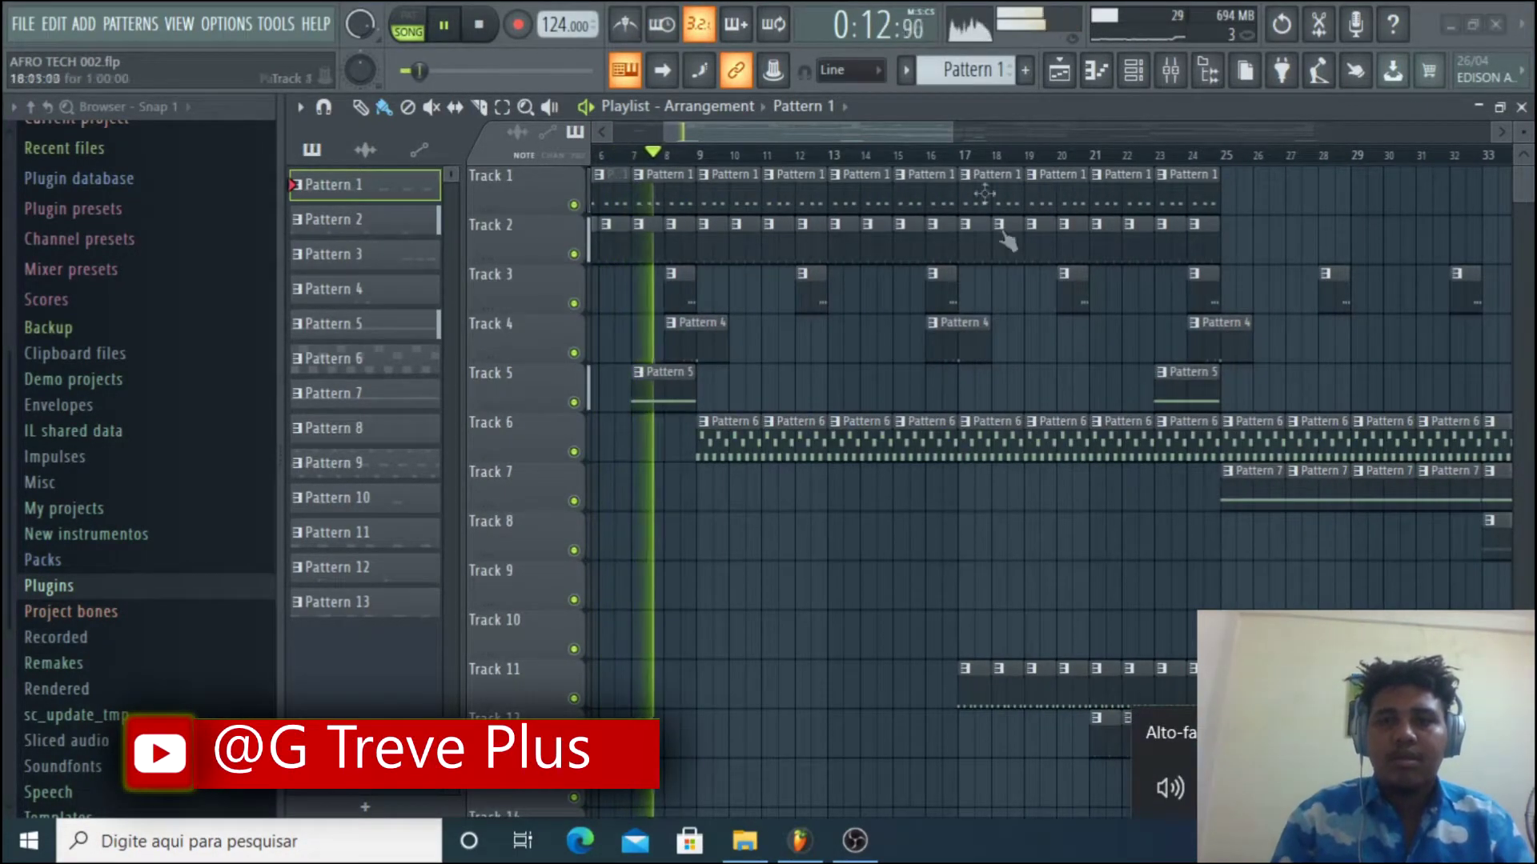
# - Follow the song's playback through the playlist tracks up to the end of the arrangement, and stop it there
pyautogui.moveTo(953, 131); pyautogui.dragTo(1025, 131)
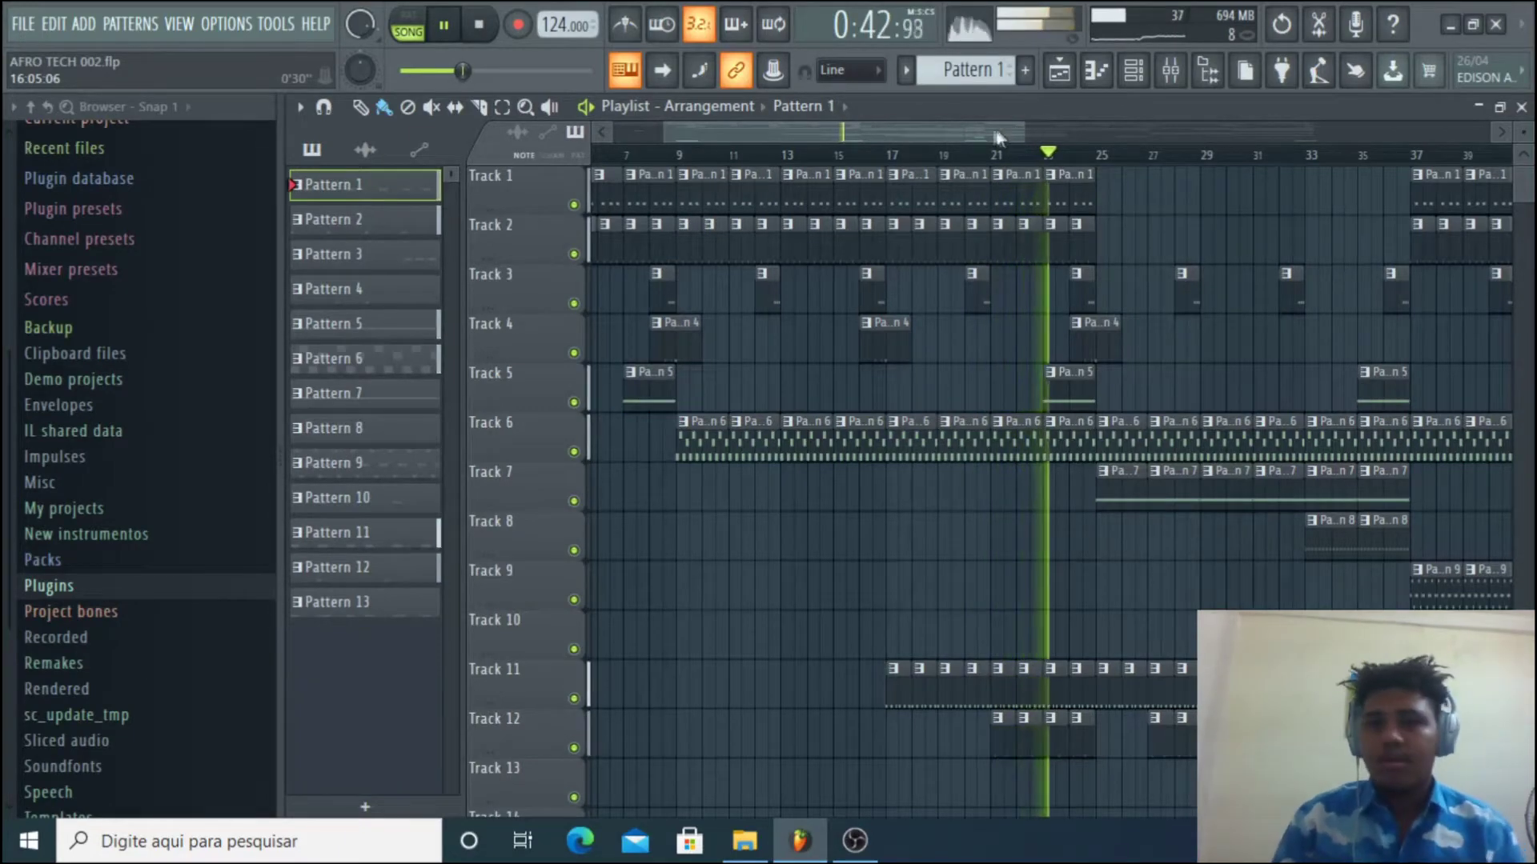
pyautogui.moveTo(996, 135); pyautogui.dragTo(1042, 145)
pyautogui.scroll(-5, 1097, 291)
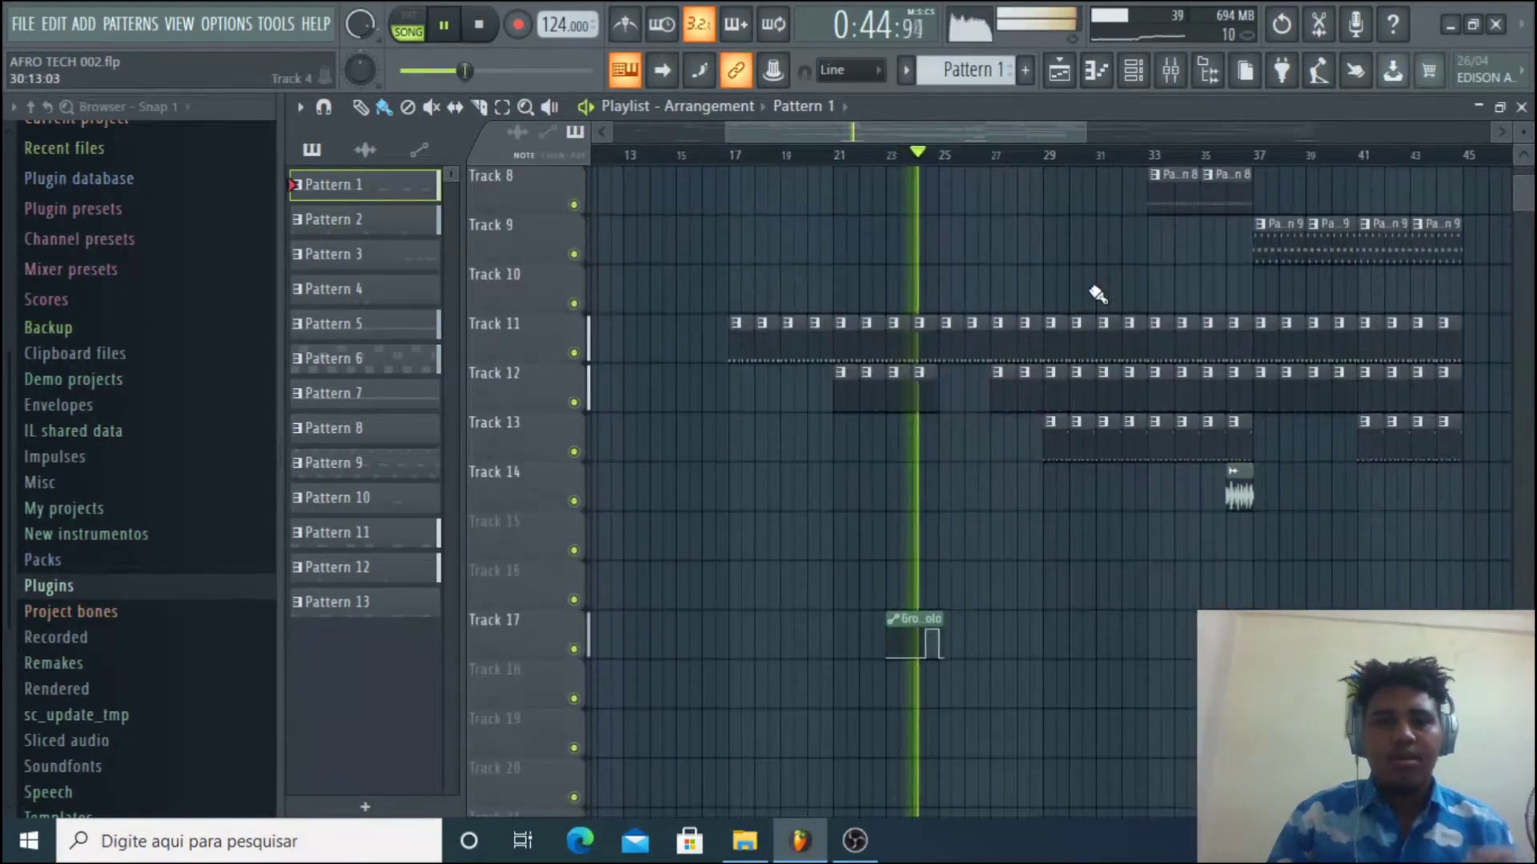
pyautogui.scroll(5, 1098, 294)
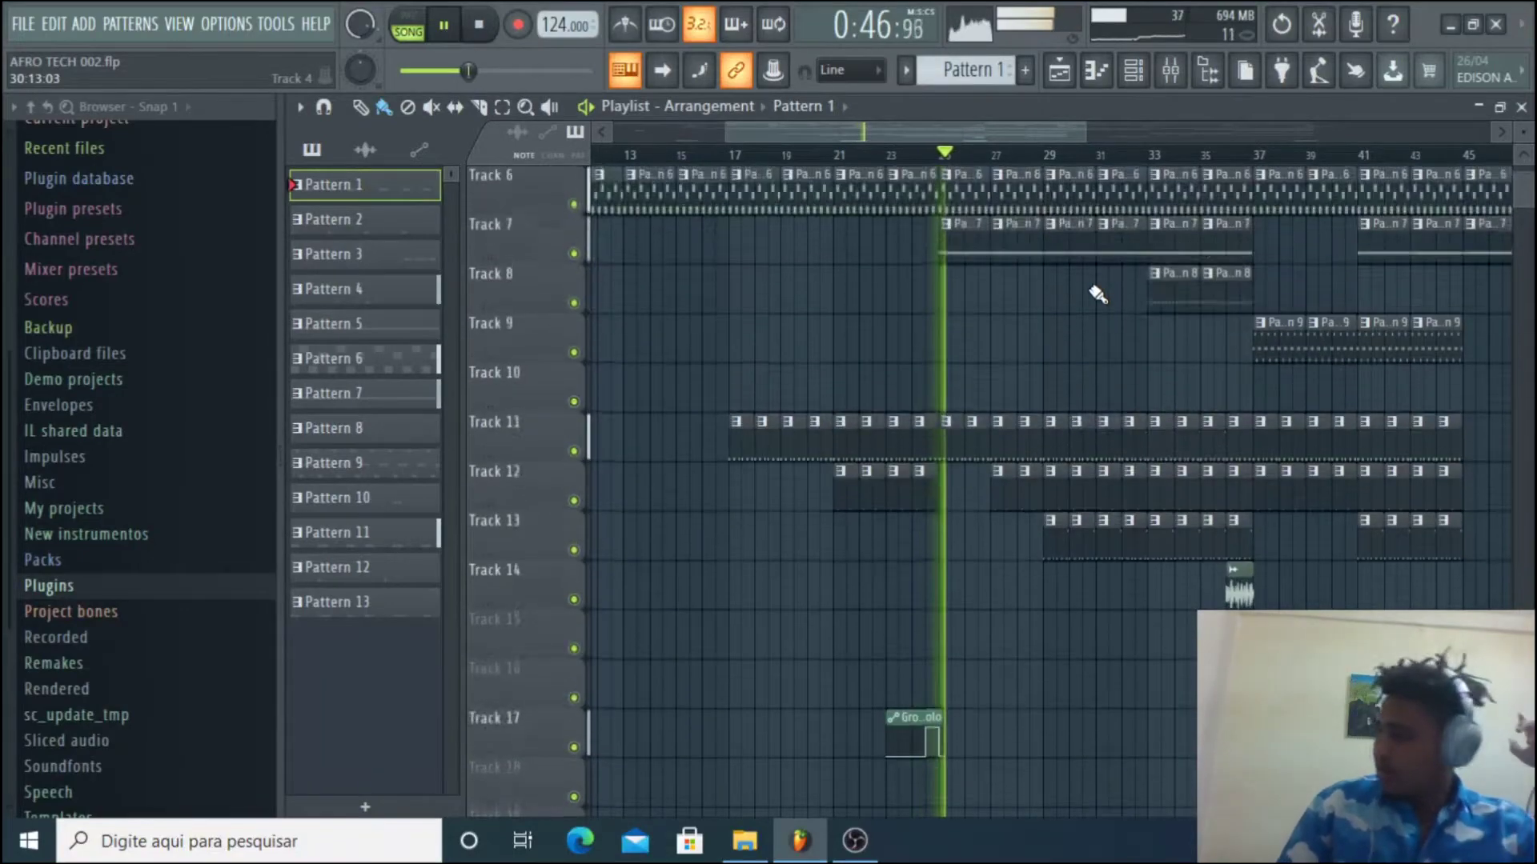
pyautogui.scroll(2, 1098, 295)
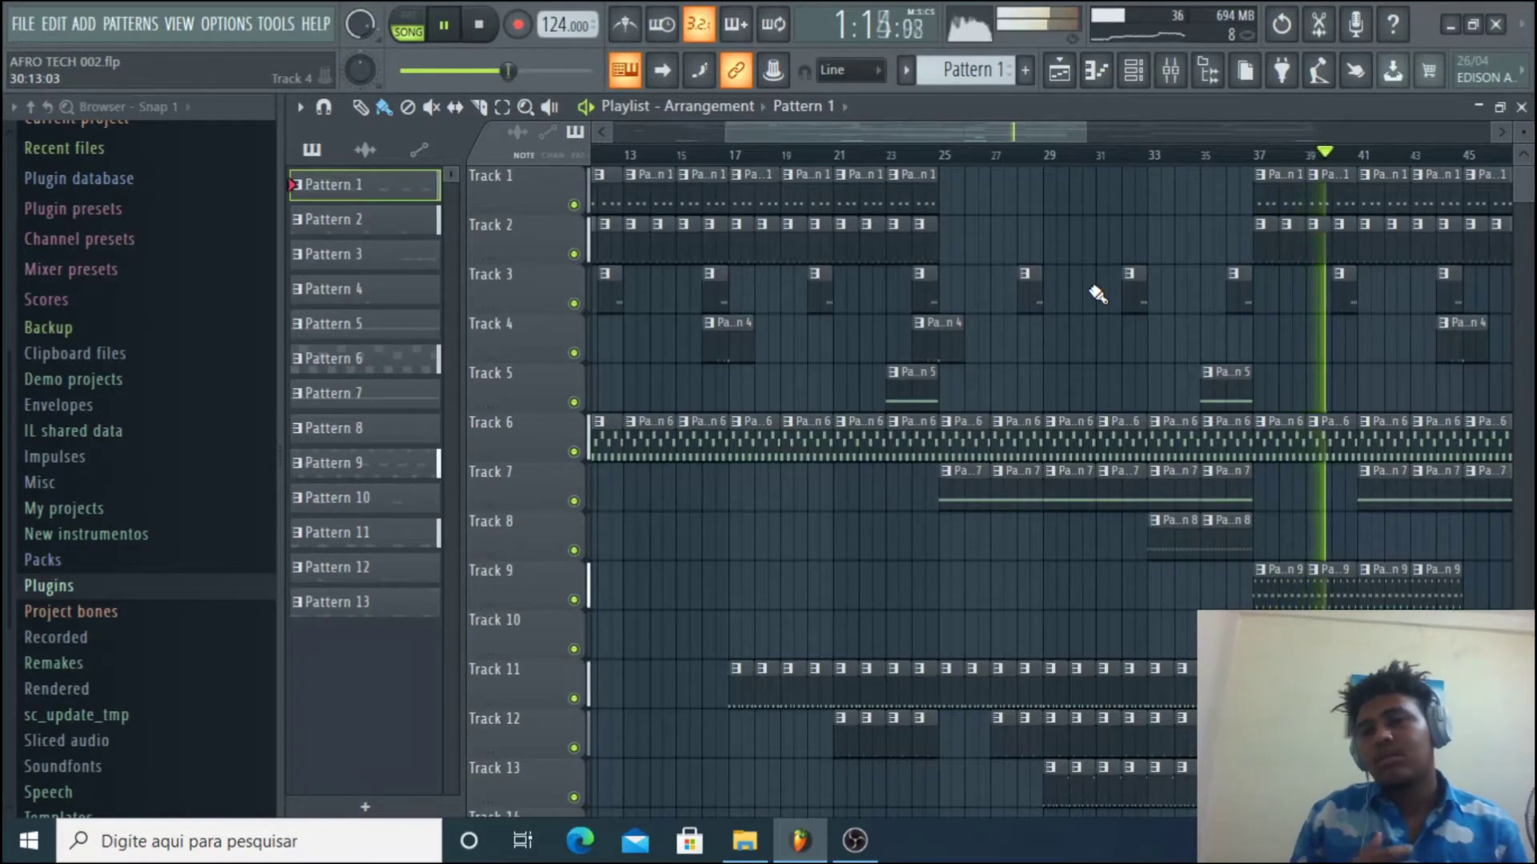
pyautogui.moveTo(880, 128); pyautogui.dragTo(1144, 136)
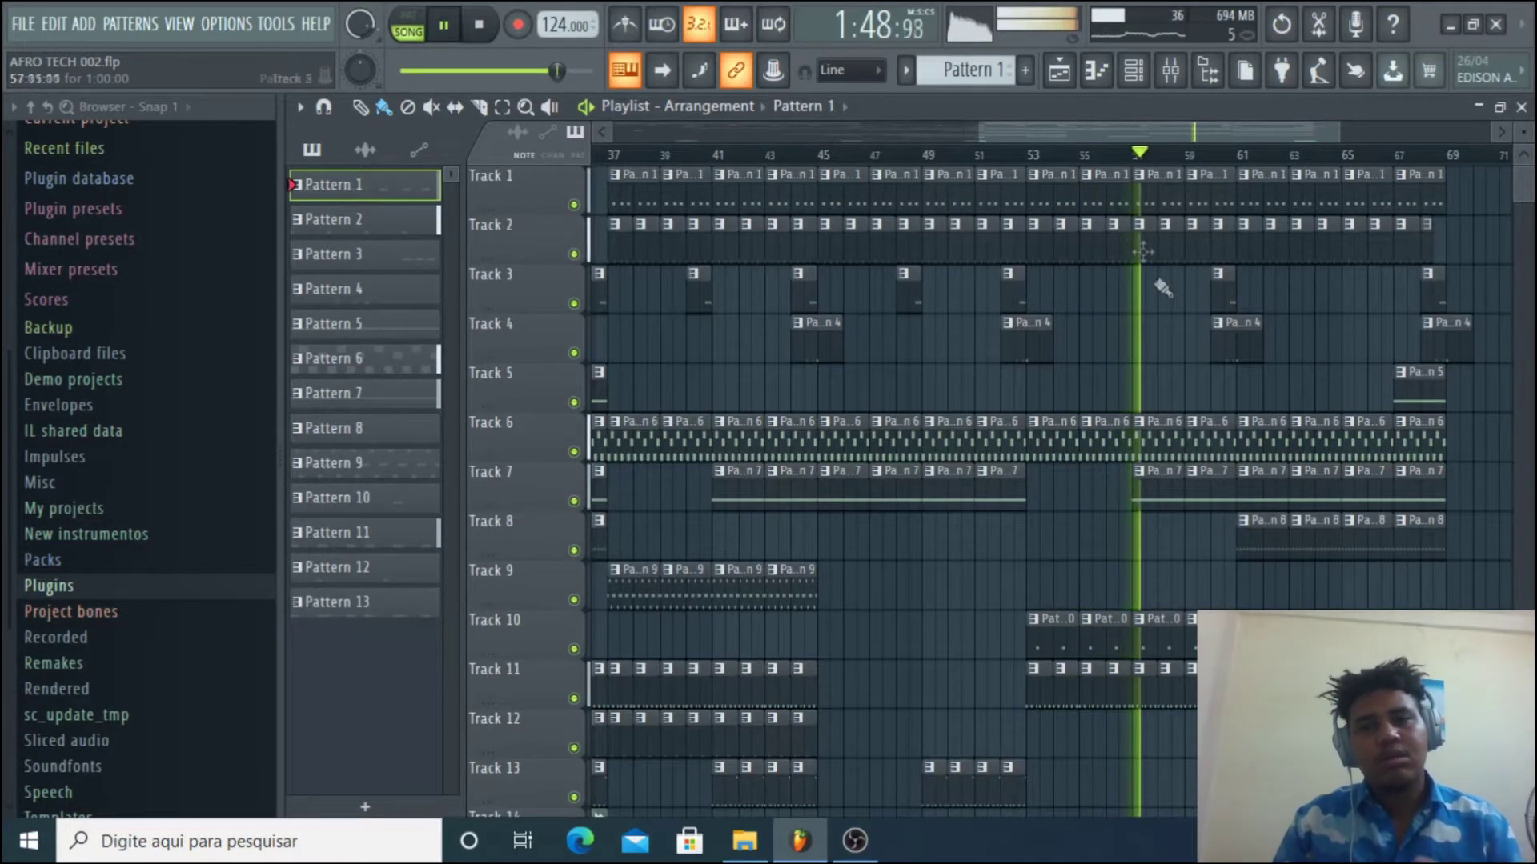
pyautogui.moveTo(1135, 124); pyautogui.dragTo(1225, 131)
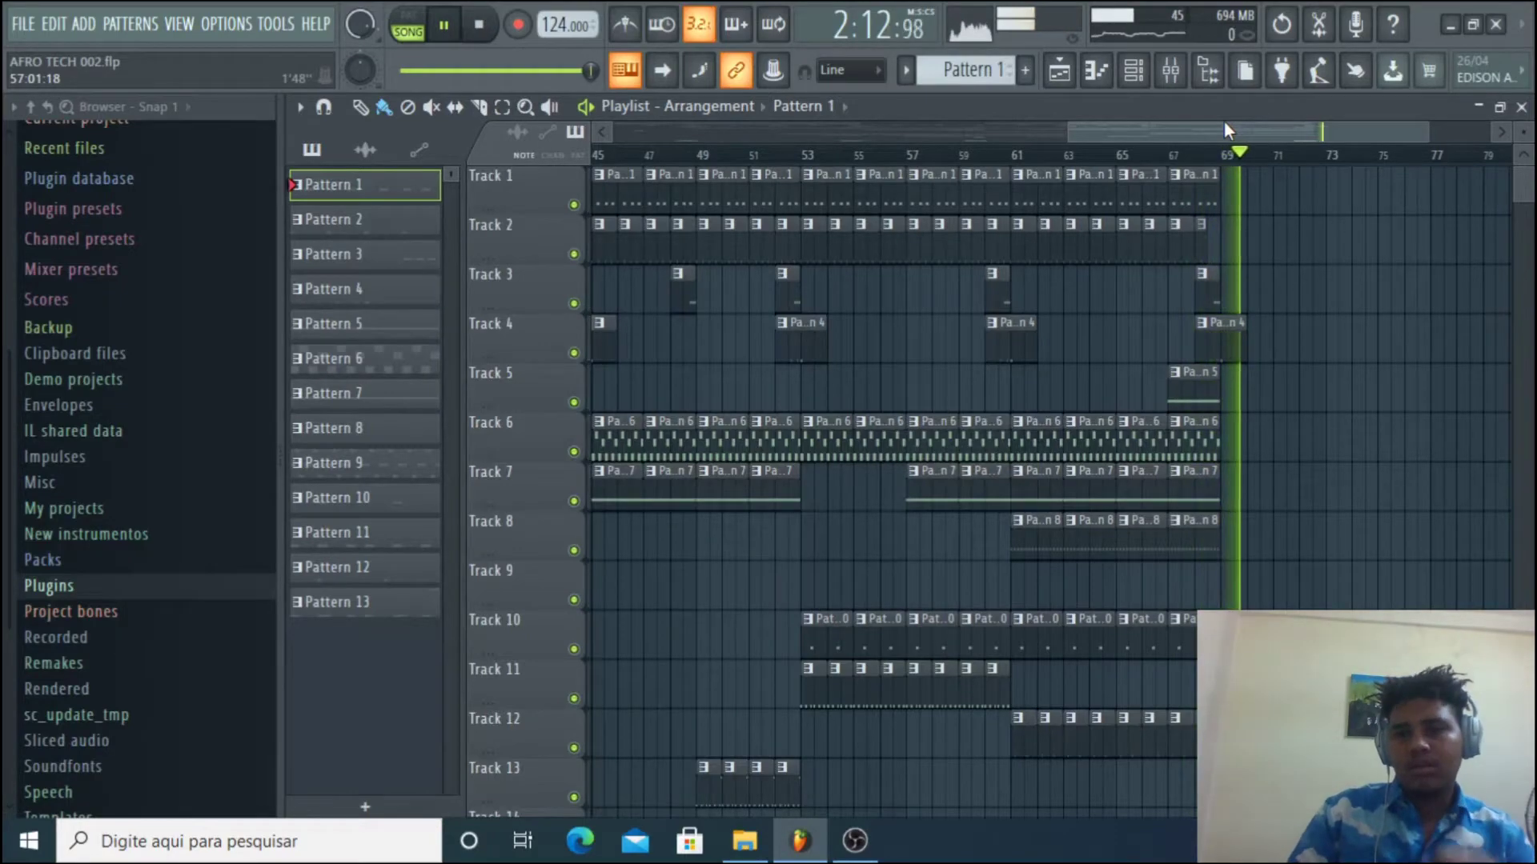
pyautogui.press('space')
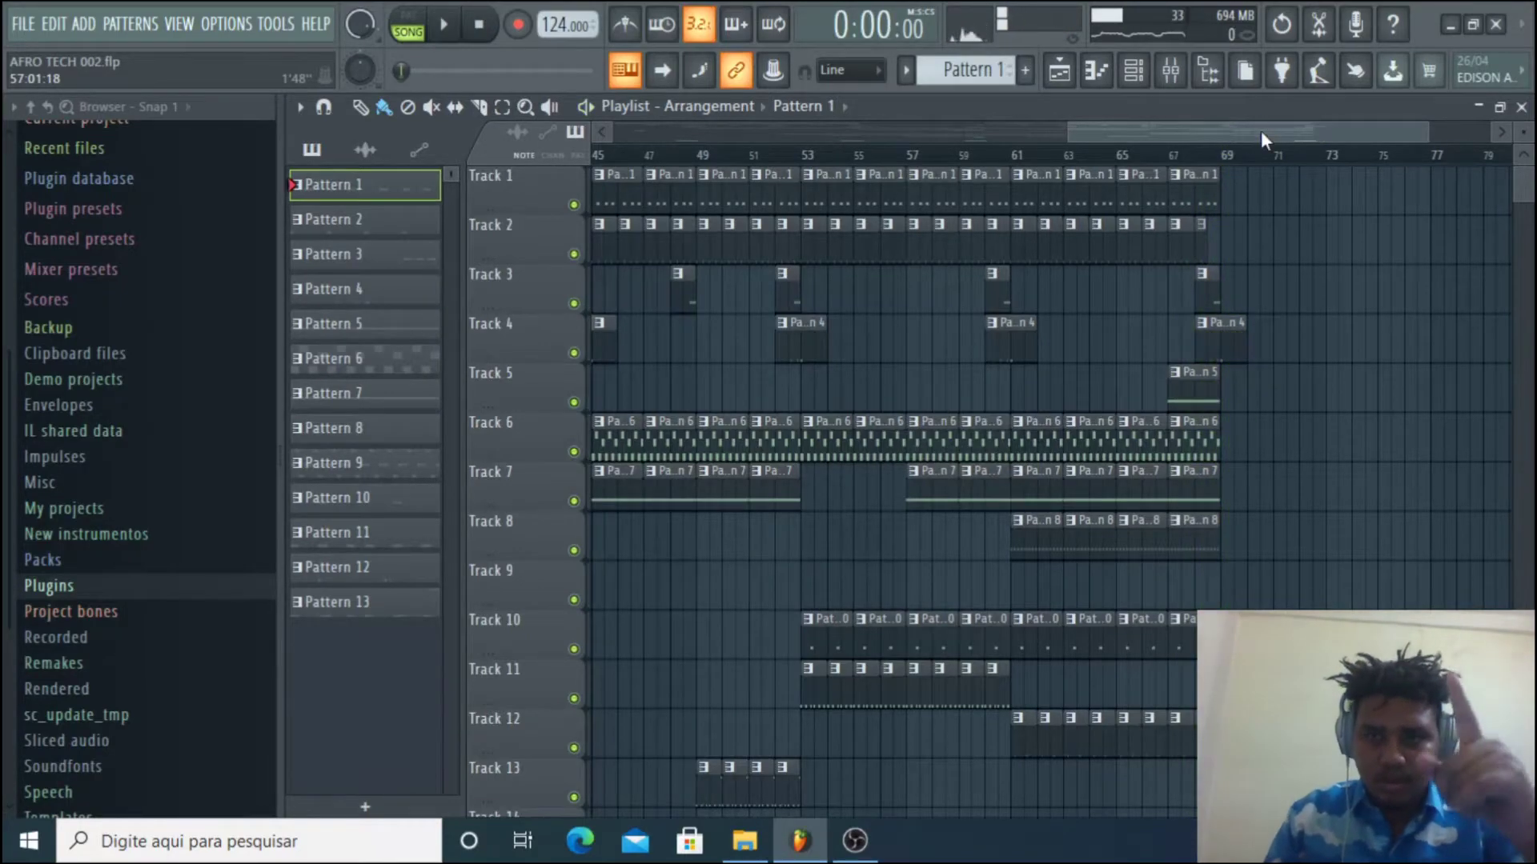
# - Play Pattern 1 from the Channel rack and examine the DUNE 3 notes in the Piano roll
pyautogui.moveTo(1256, 132); pyautogui.dragTo(754, 136)
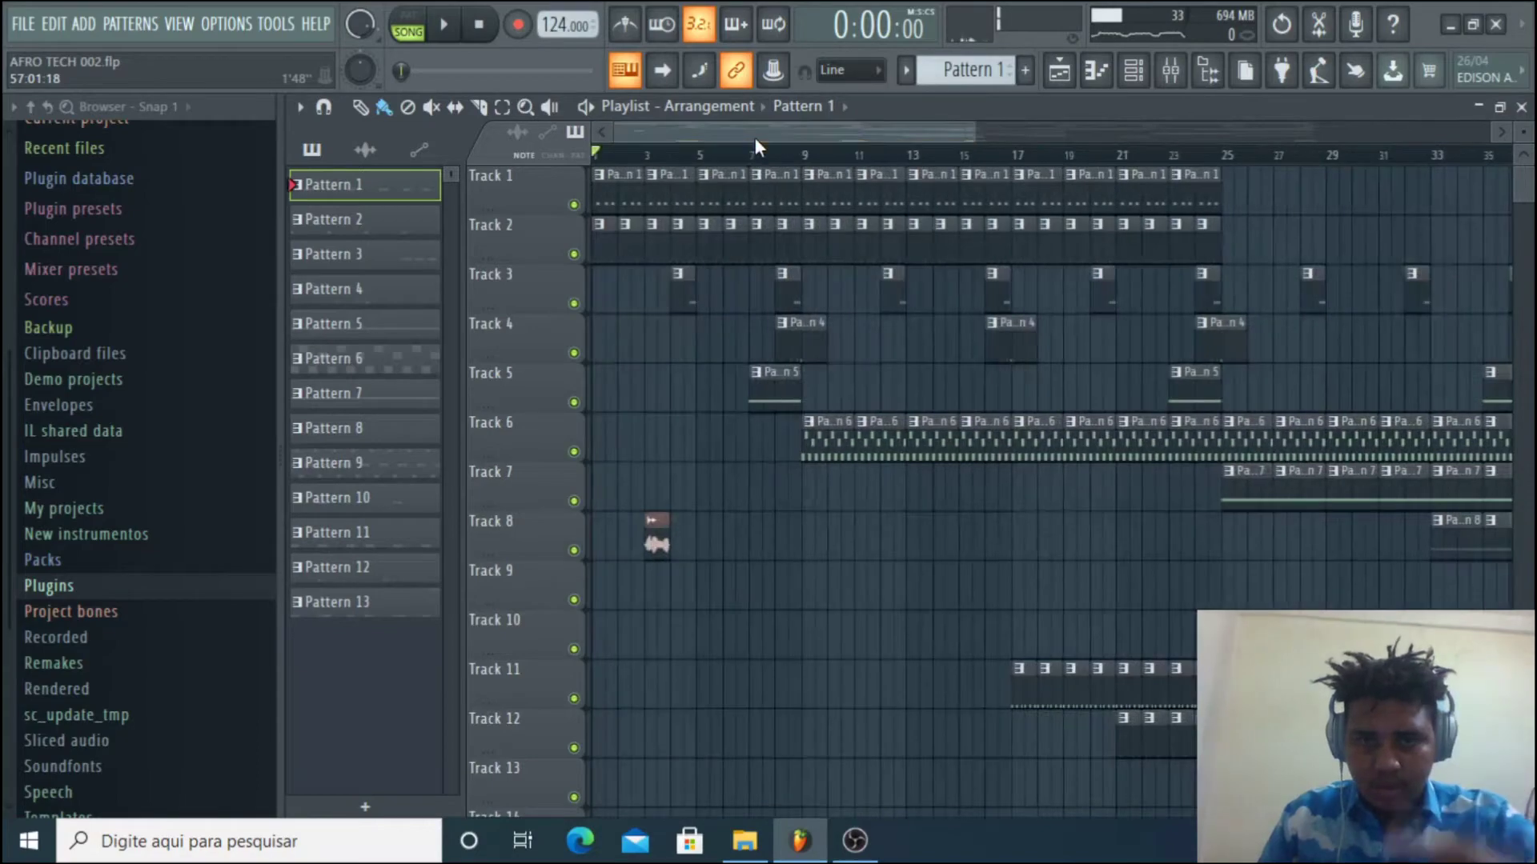
pyautogui.moveTo(972, 132); pyautogui.dragTo(1222, 135)
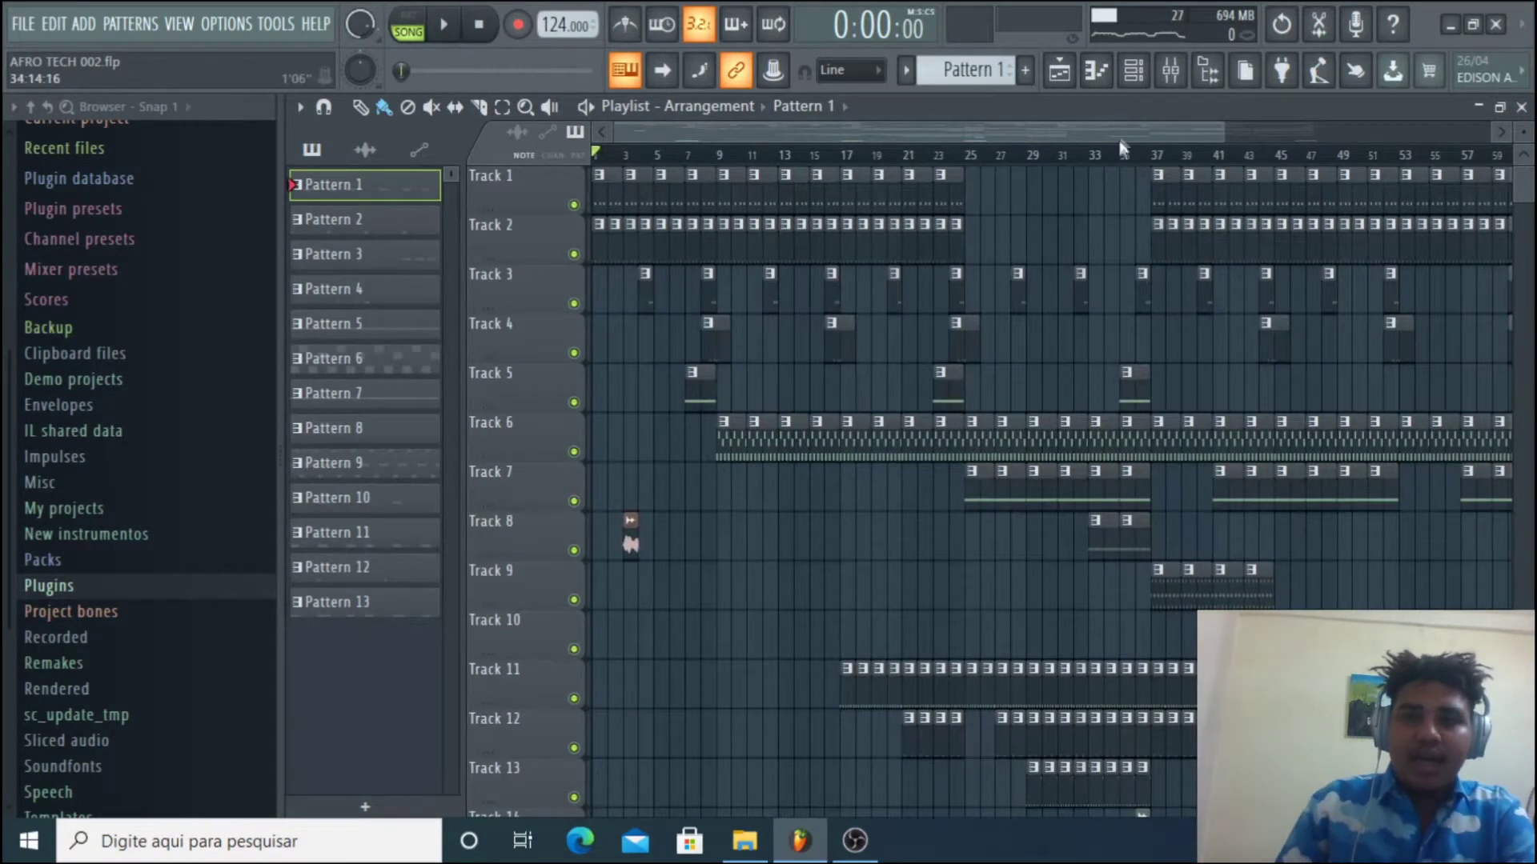
pyautogui.click(1133, 73)
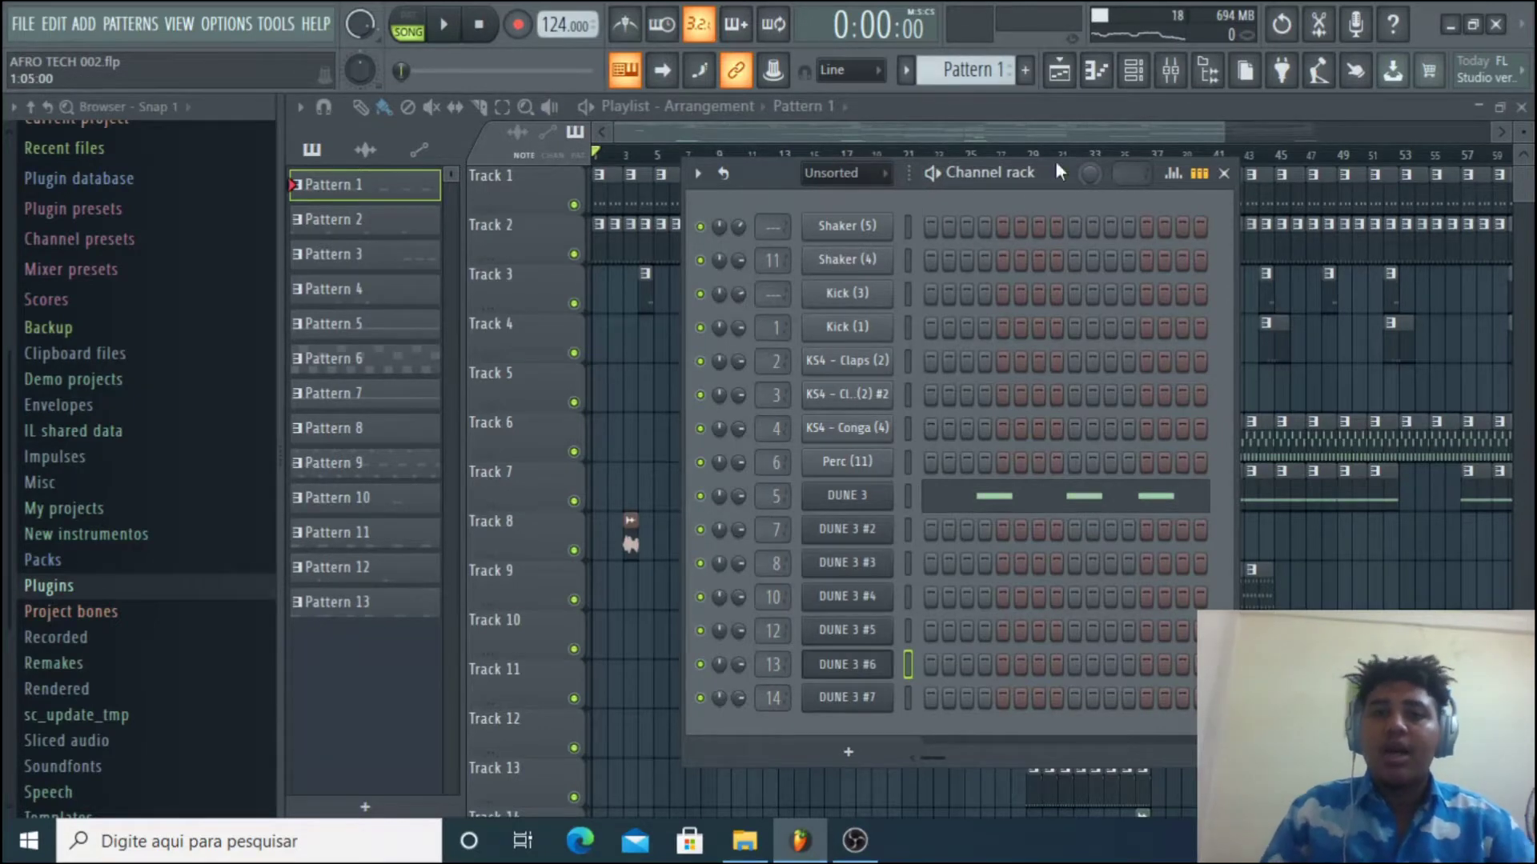
pyautogui.moveTo(1026, 165); pyautogui.dragTo(1088, 146)
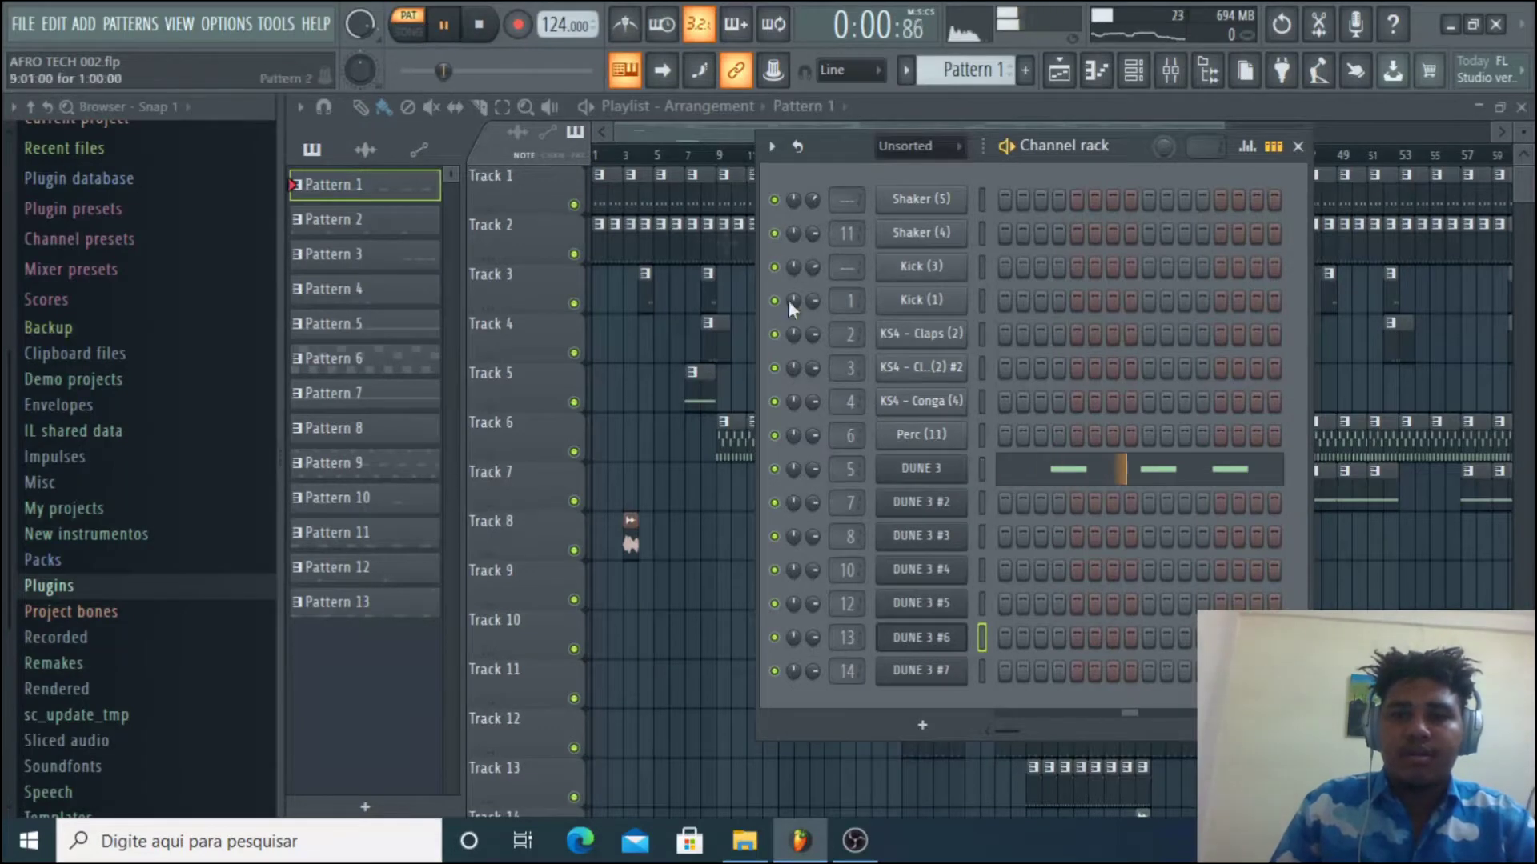
pyautogui.click(1058, 478)
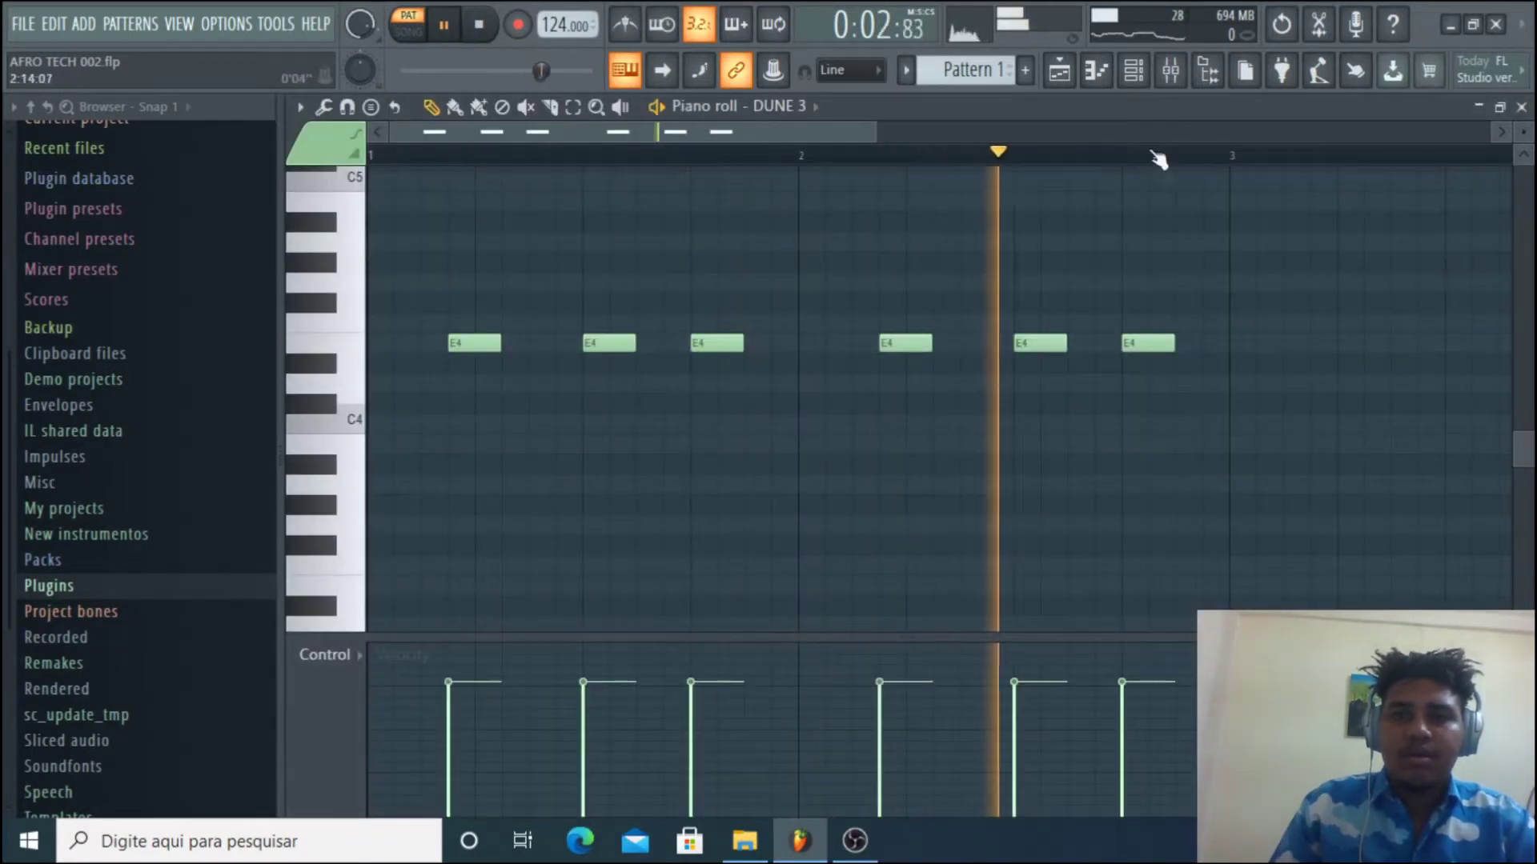
pyautogui.press('space')
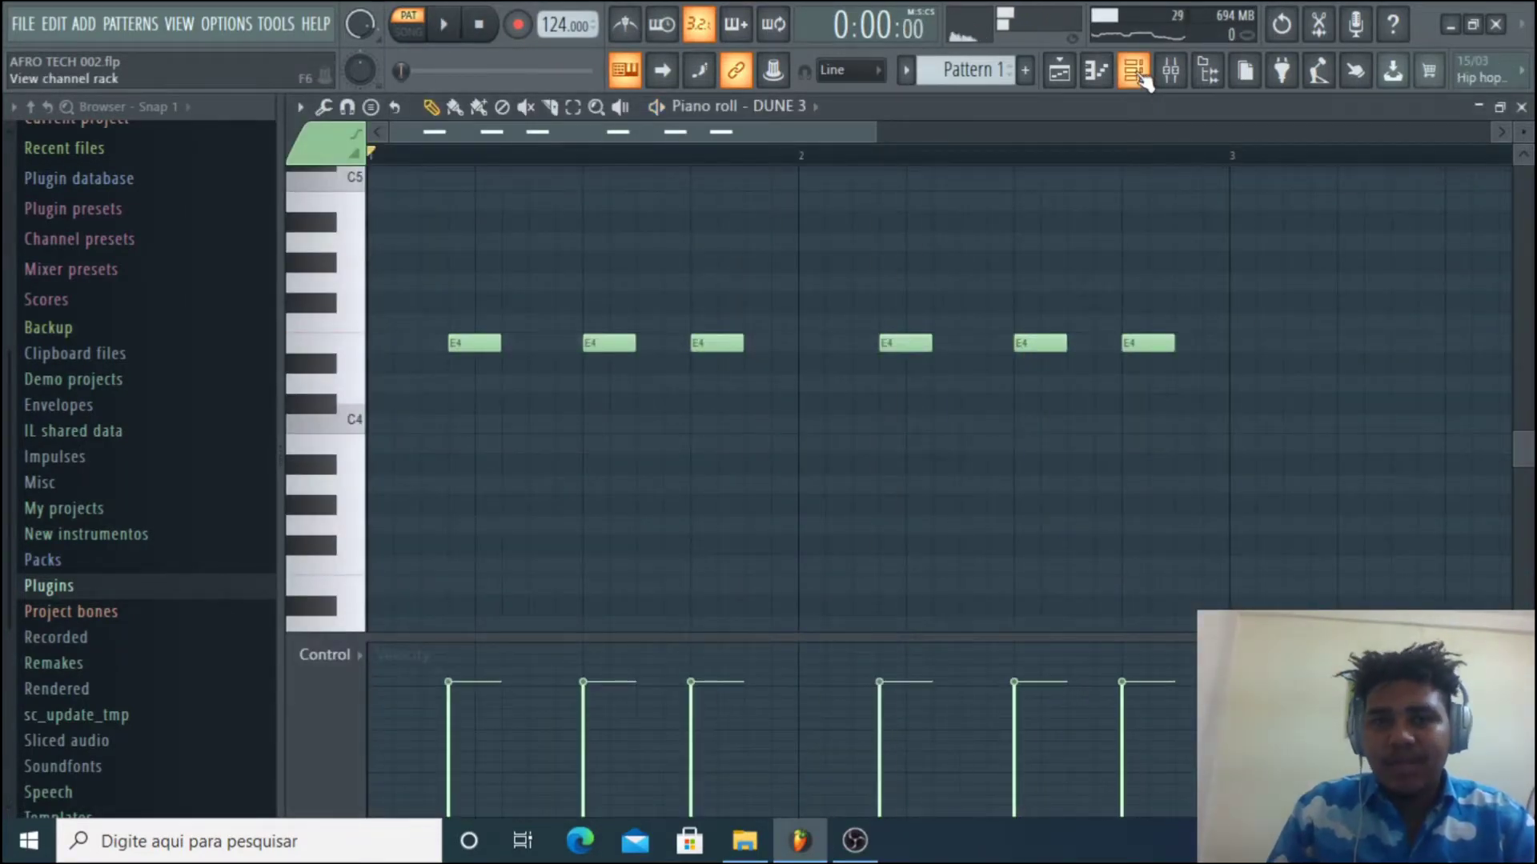
# - Open the DUNE 3 synth from the Channel rack to view its bass patch and oscillator settings
pyautogui.click(1133, 72)
pyautogui.moveTo(1079, 152); pyautogui.dragTo(900, 158)
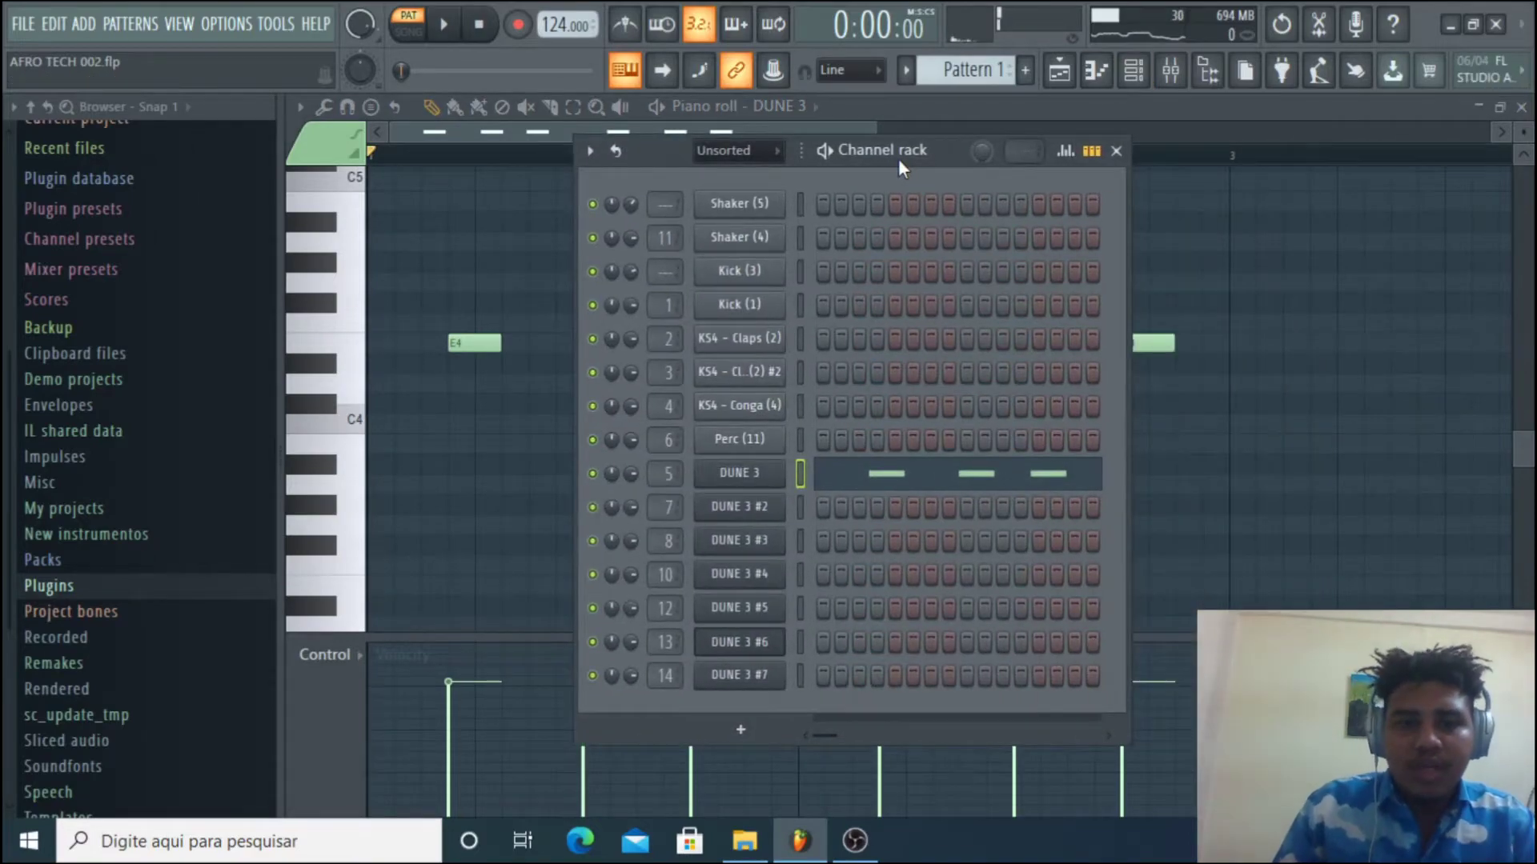
pyautogui.click(751, 474)
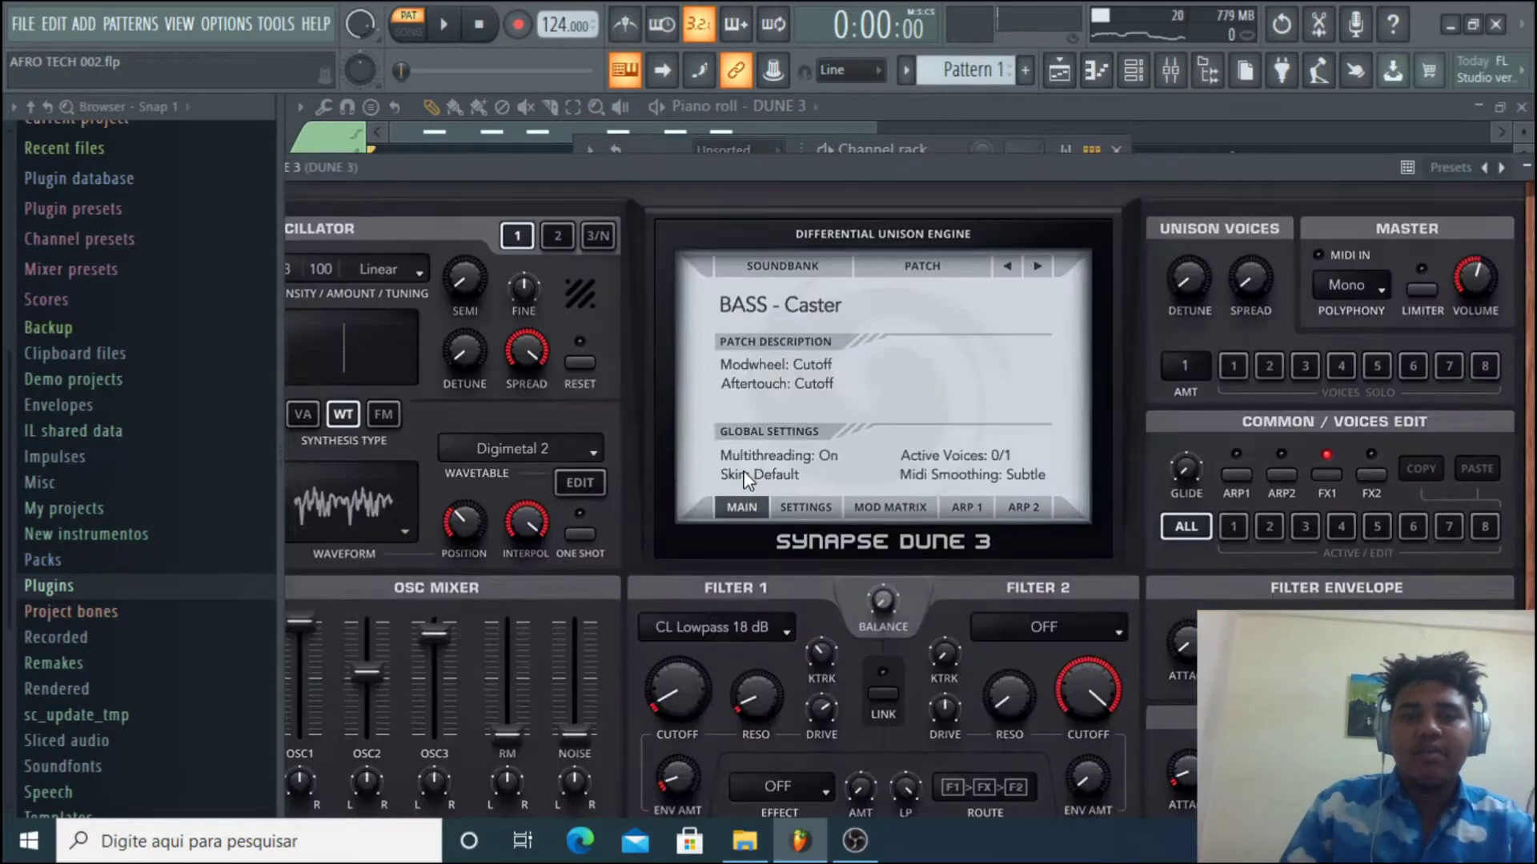
pyautogui.moveTo(885, 166); pyautogui.dragTo(1181, 176)
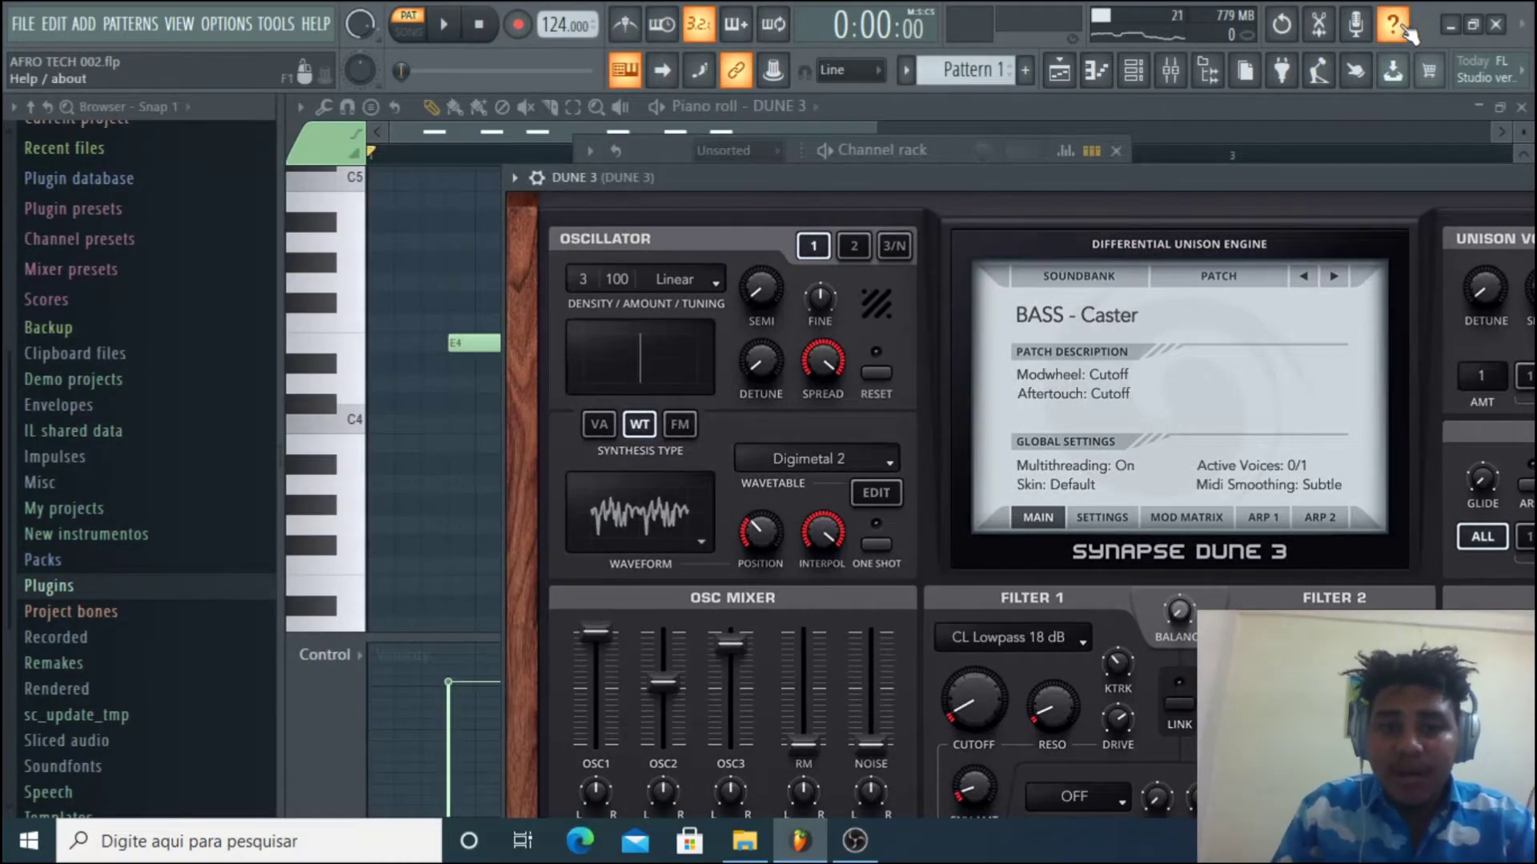
pyautogui.moveTo(1047, 179); pyautogui.dragTo(878, 183)
# - Open the EQUO graphic equalizer on the DUNE 3 mixer track and place it beside the effect slots
pyautogui.click(1183, 80)
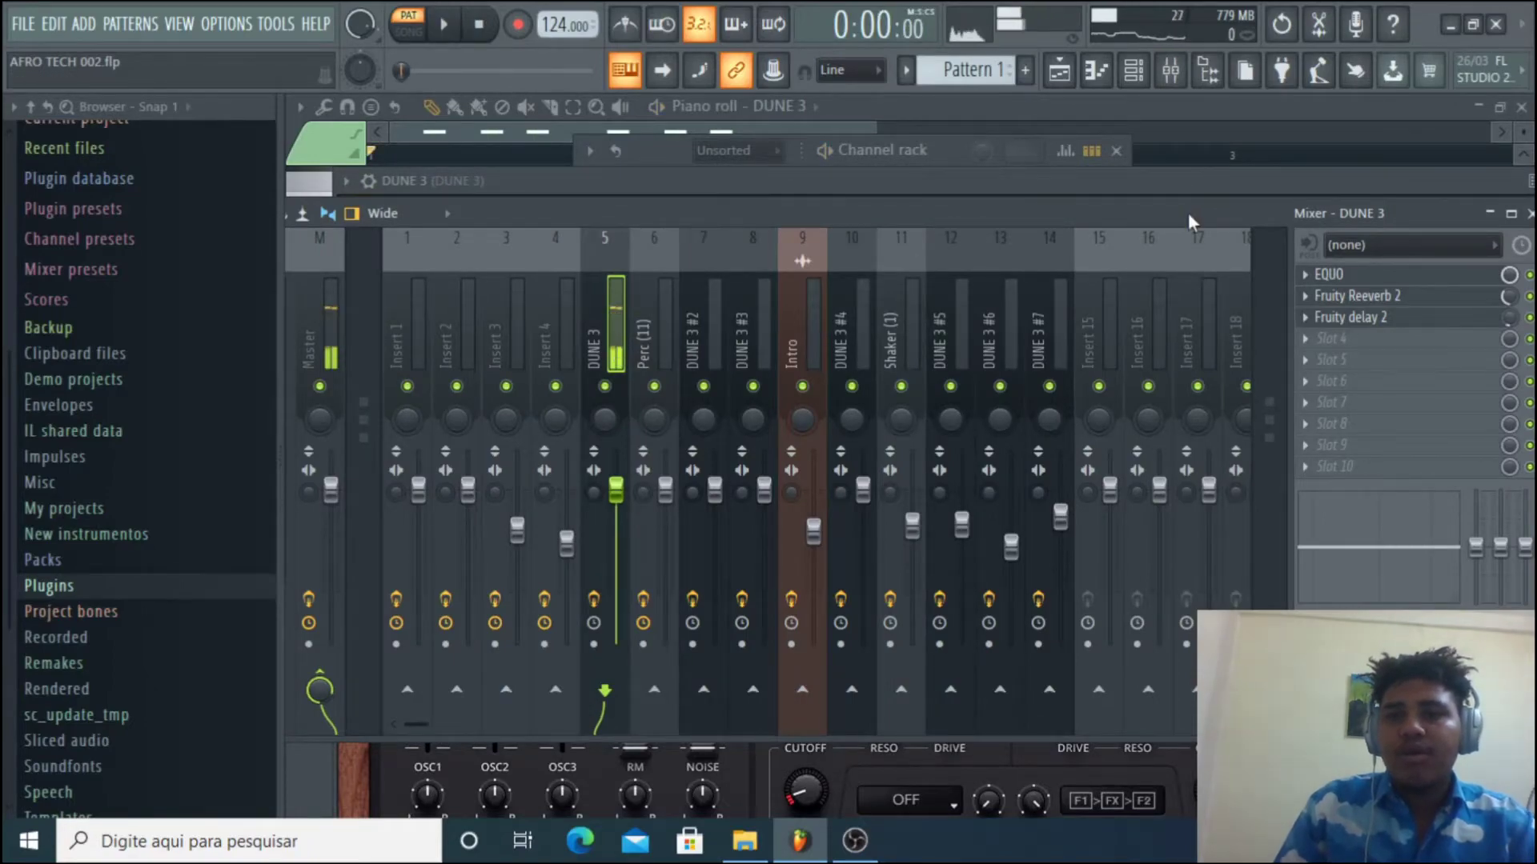
pyautogui.moveTo(1188, 213); pyautogui.dragTo(893, 221)
pyautogui.click(1153, 287)
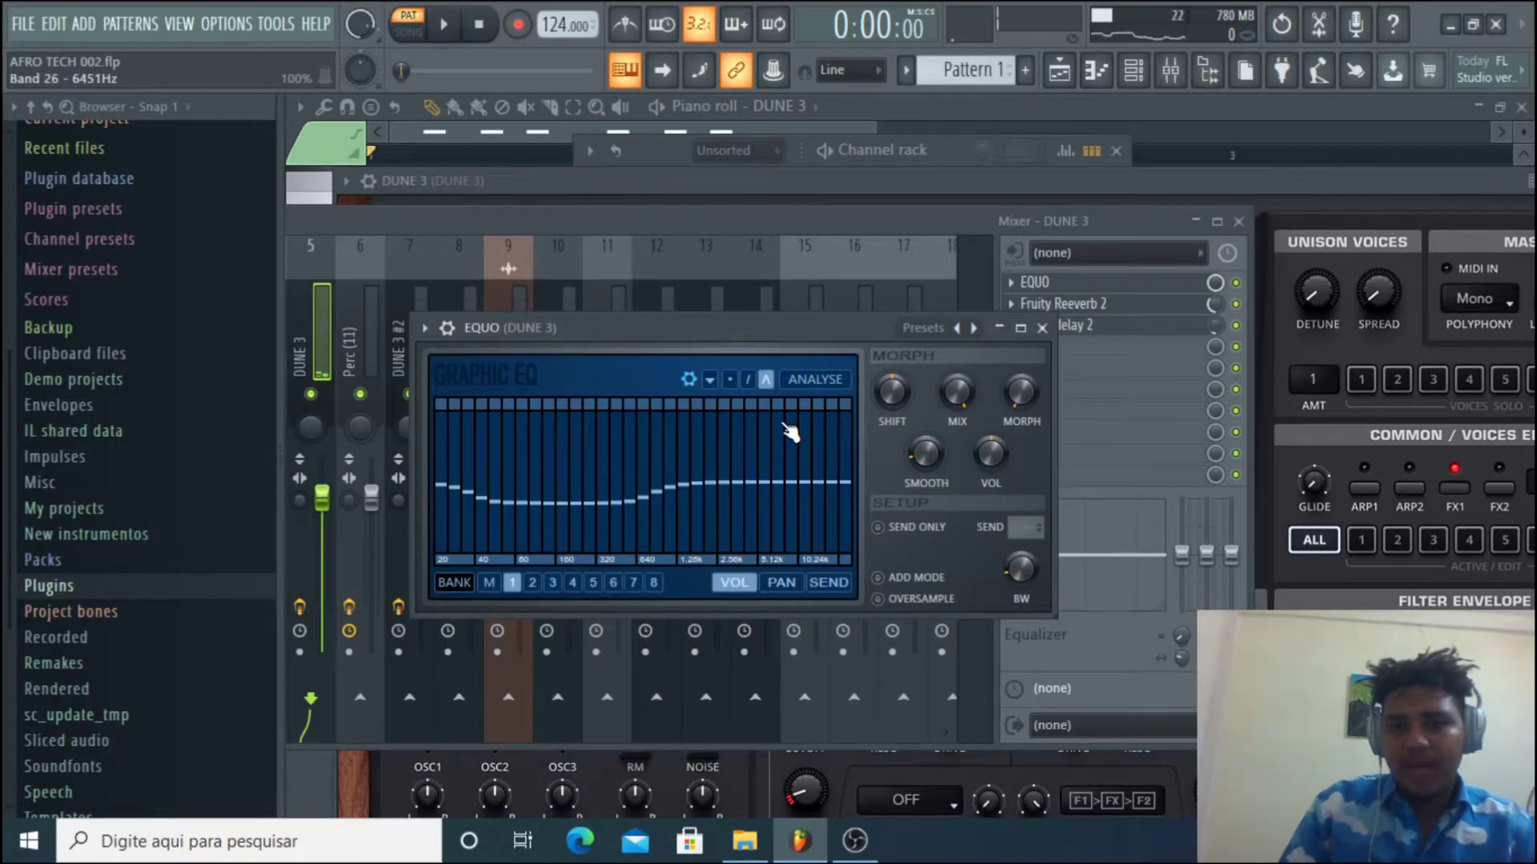
pyautogui.moveTo(782, 334); pyautogui.dragTo(757, 237)
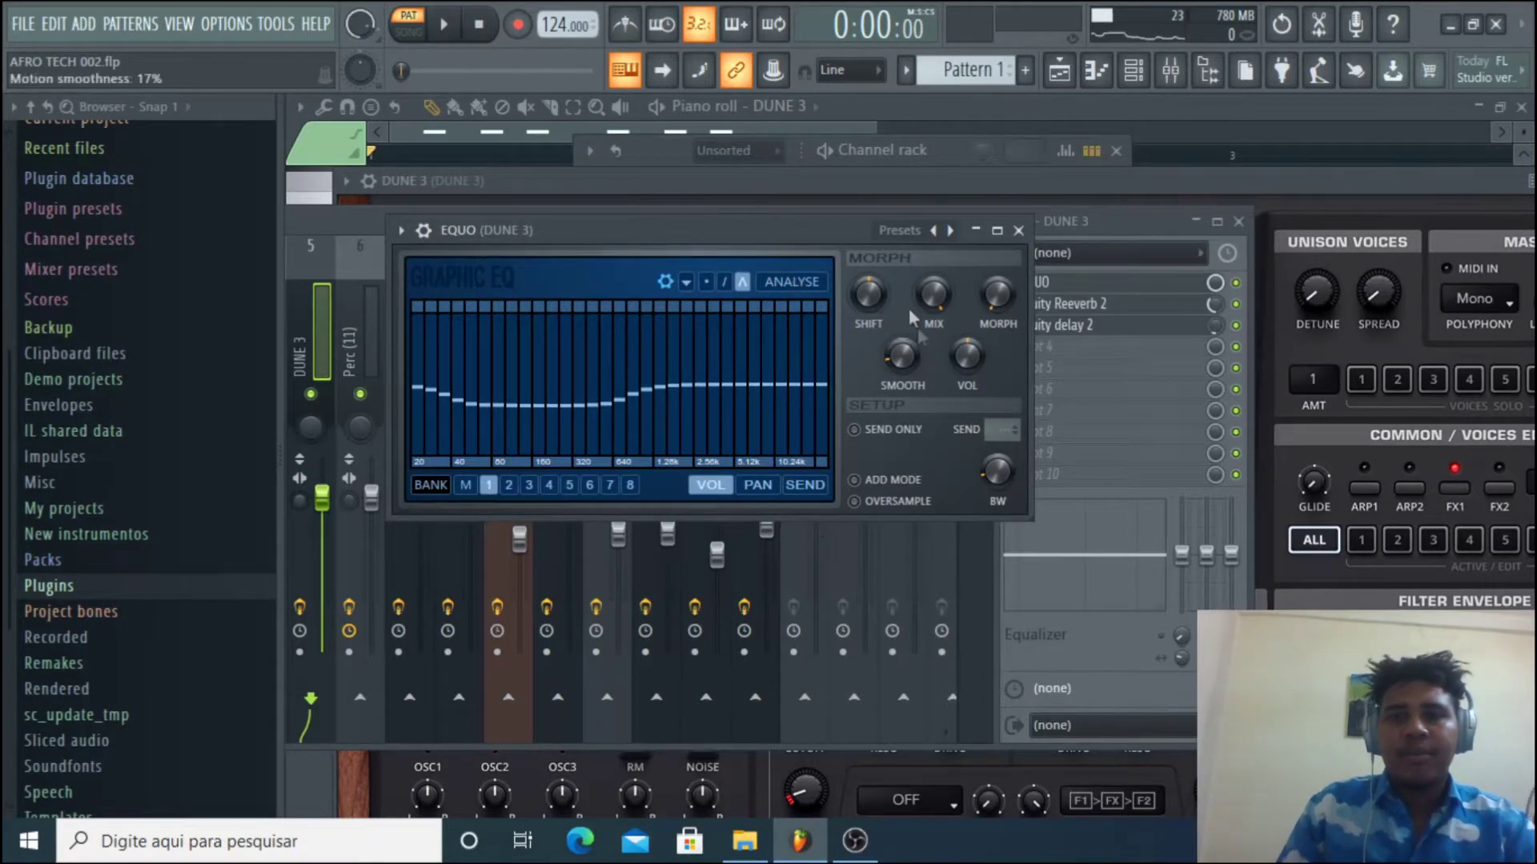
pyautogui.moveTo(845, 234); pyautogui.dragTo(797, 233)
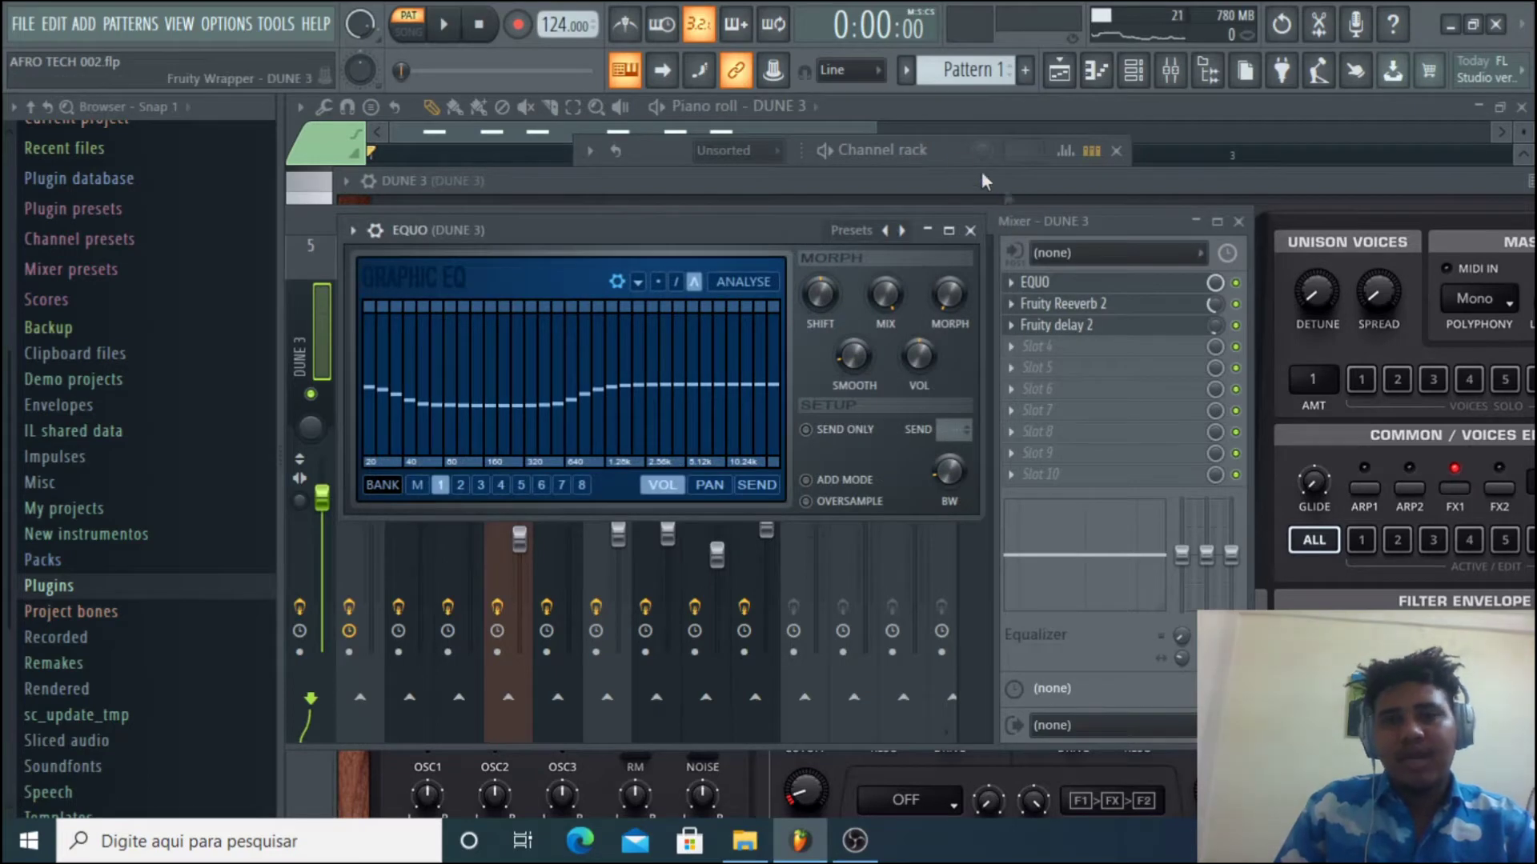
# - Start pattern playback and switch to Pattern 2 to hear the Kick (1) steps in the Channel rack
pyautogui.click(920, 149)
pyautogui.press('space')
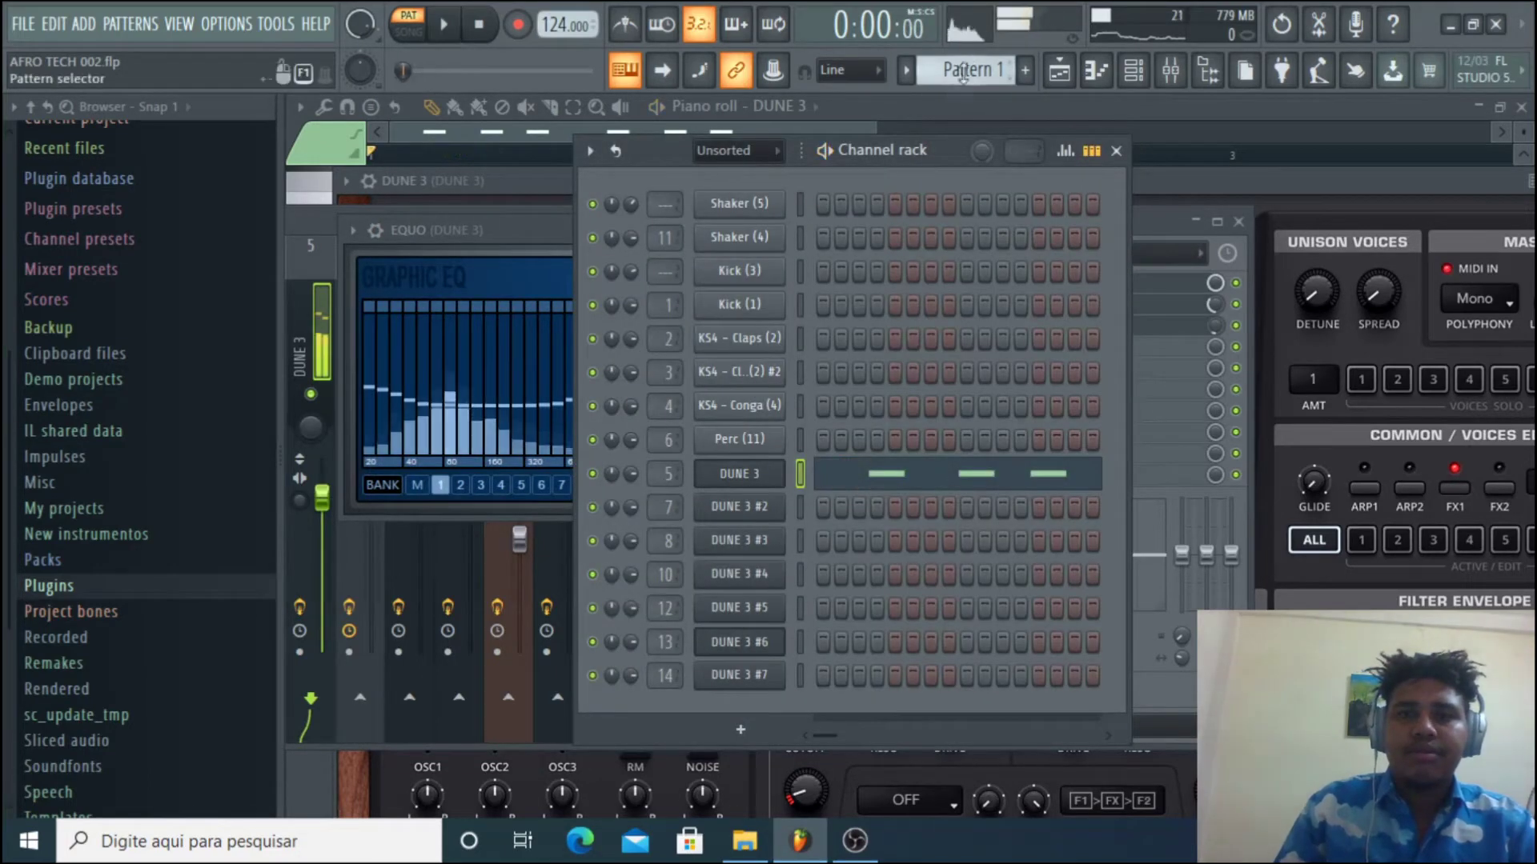
pyautogui.scroll(1, 968, 68)
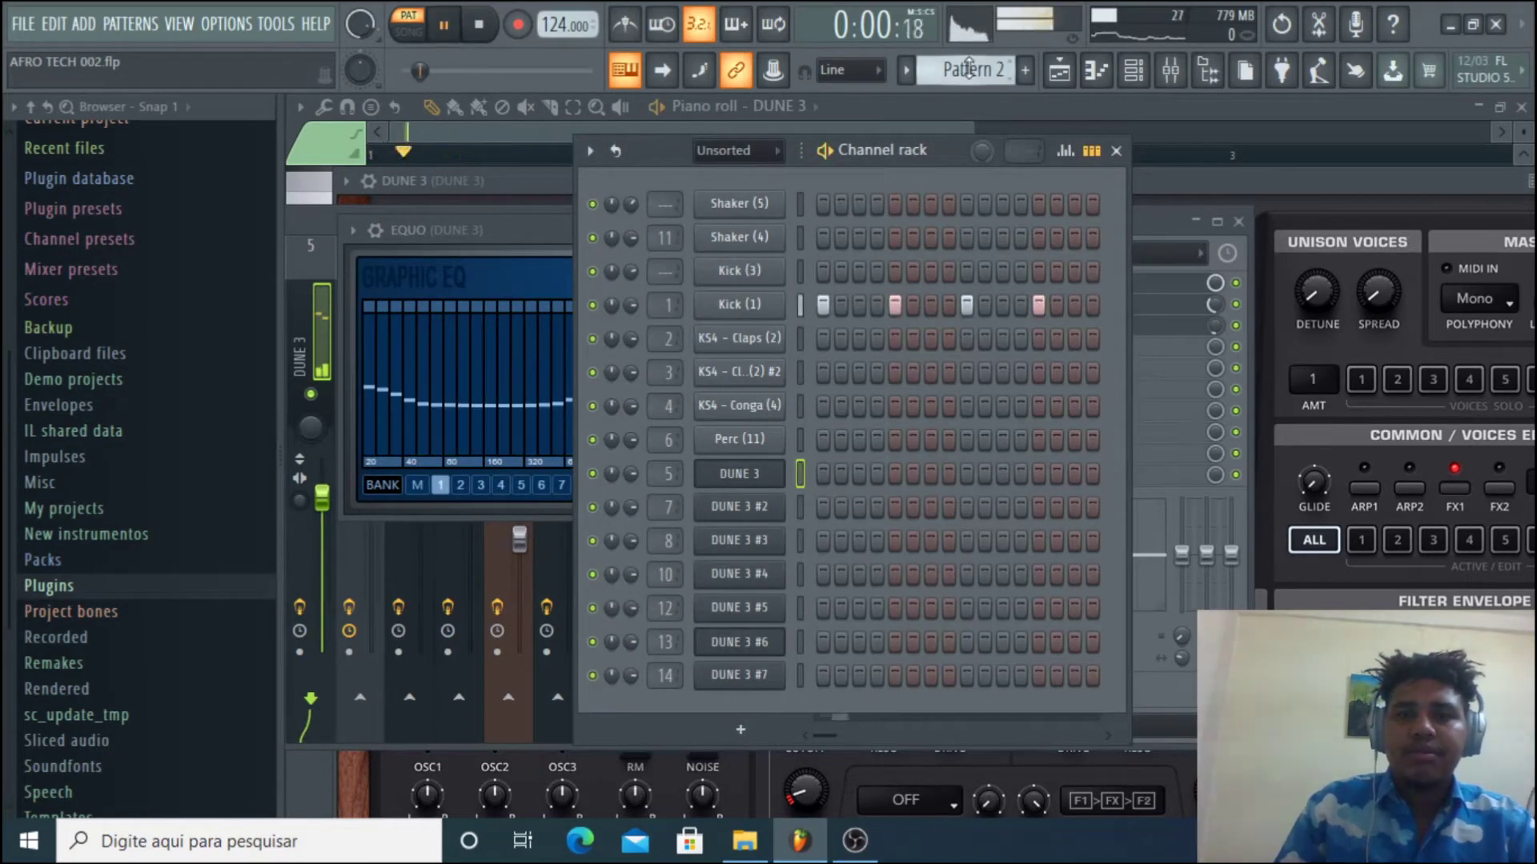
# - Select Insert 1 in the mixer and open its Fruity Compressor to view the kick's settings
pyautogui.click(1147, 224)
pyautogui.moveTo(520, 224); pyautogui.dragTo(723, 233)
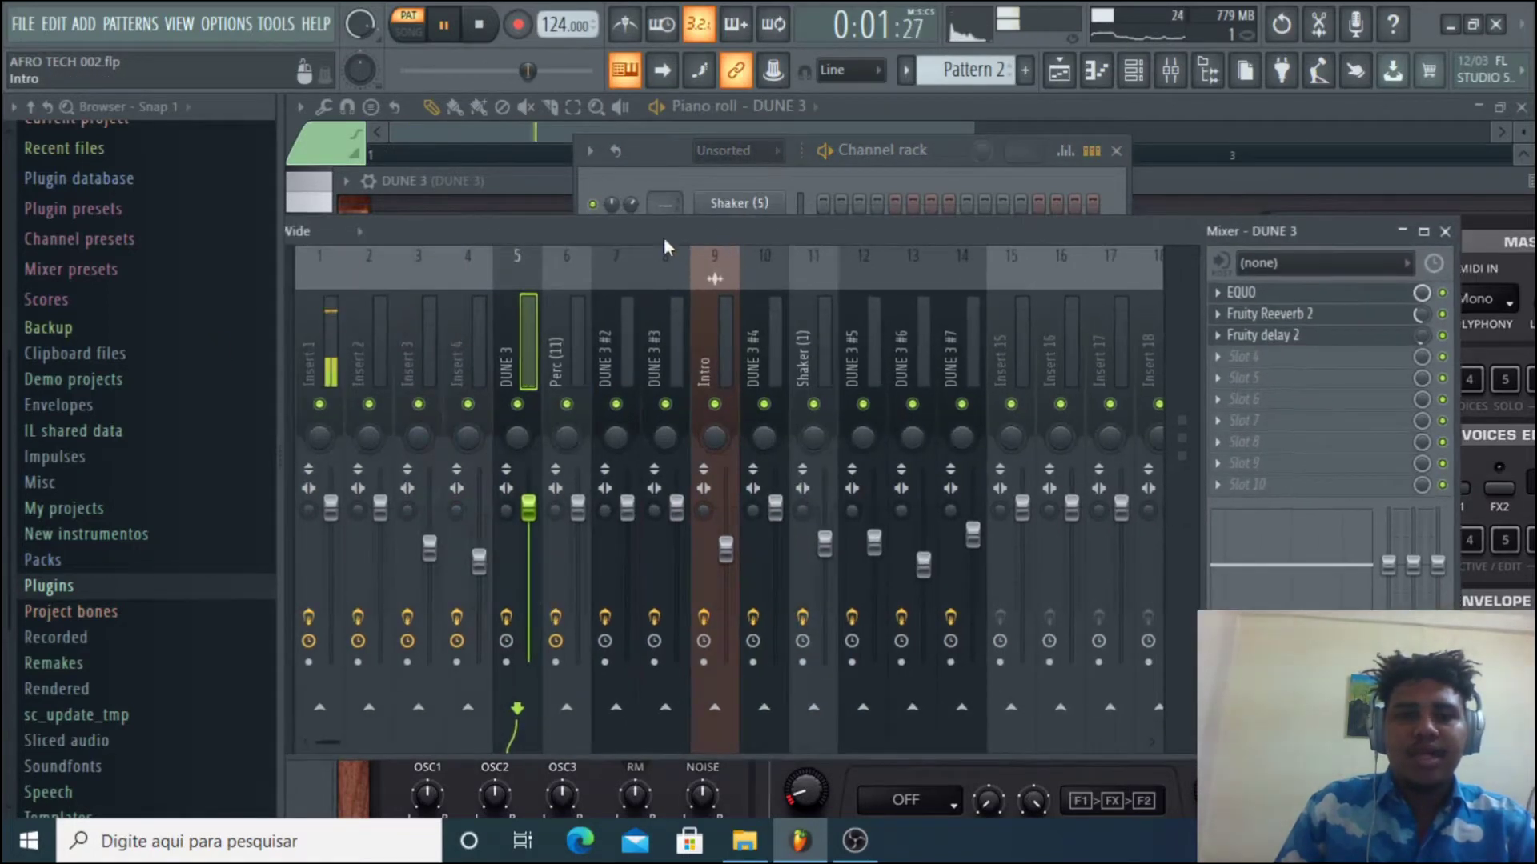
pyautogui.click(352, 372)
pyautogui.click(336, 376)
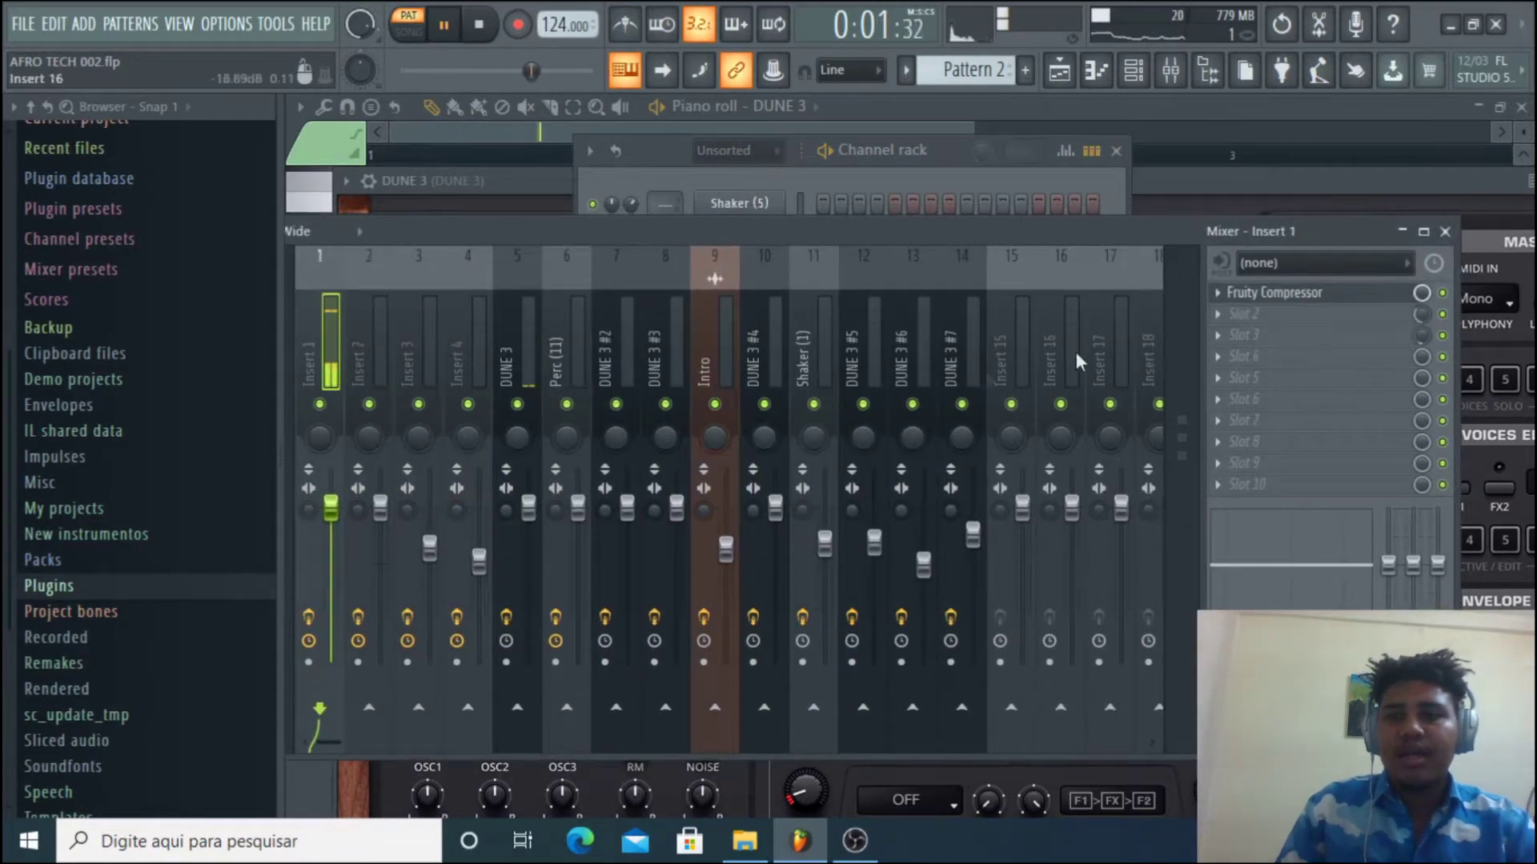
pyautogui.click(1281, 295)
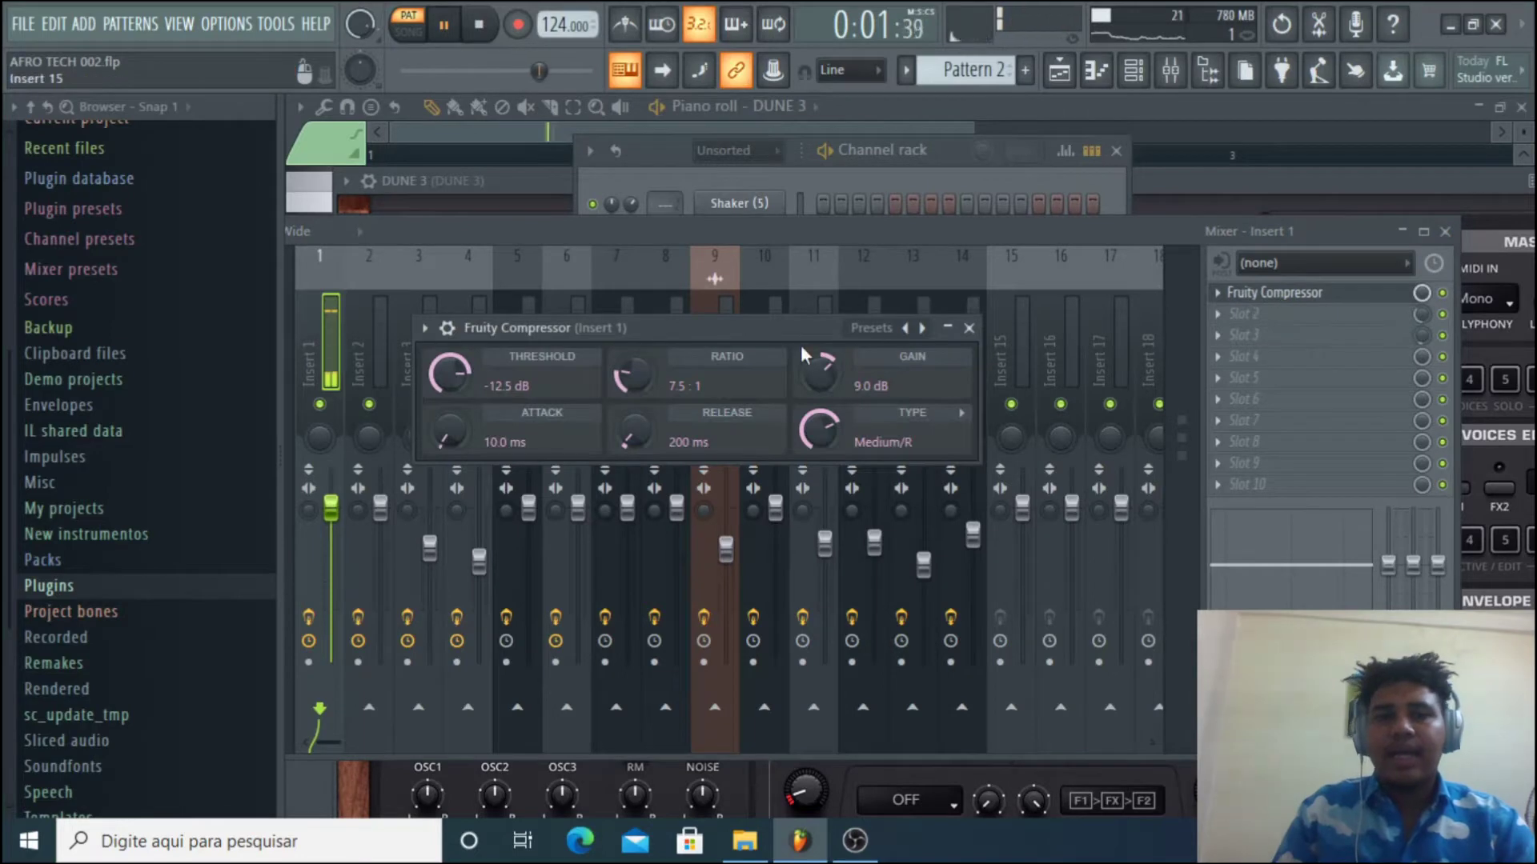
# - Switch to Pattern 3 in the Channel rack and listen to its DUNE 3 notes
pyautogui.click(850, 178)
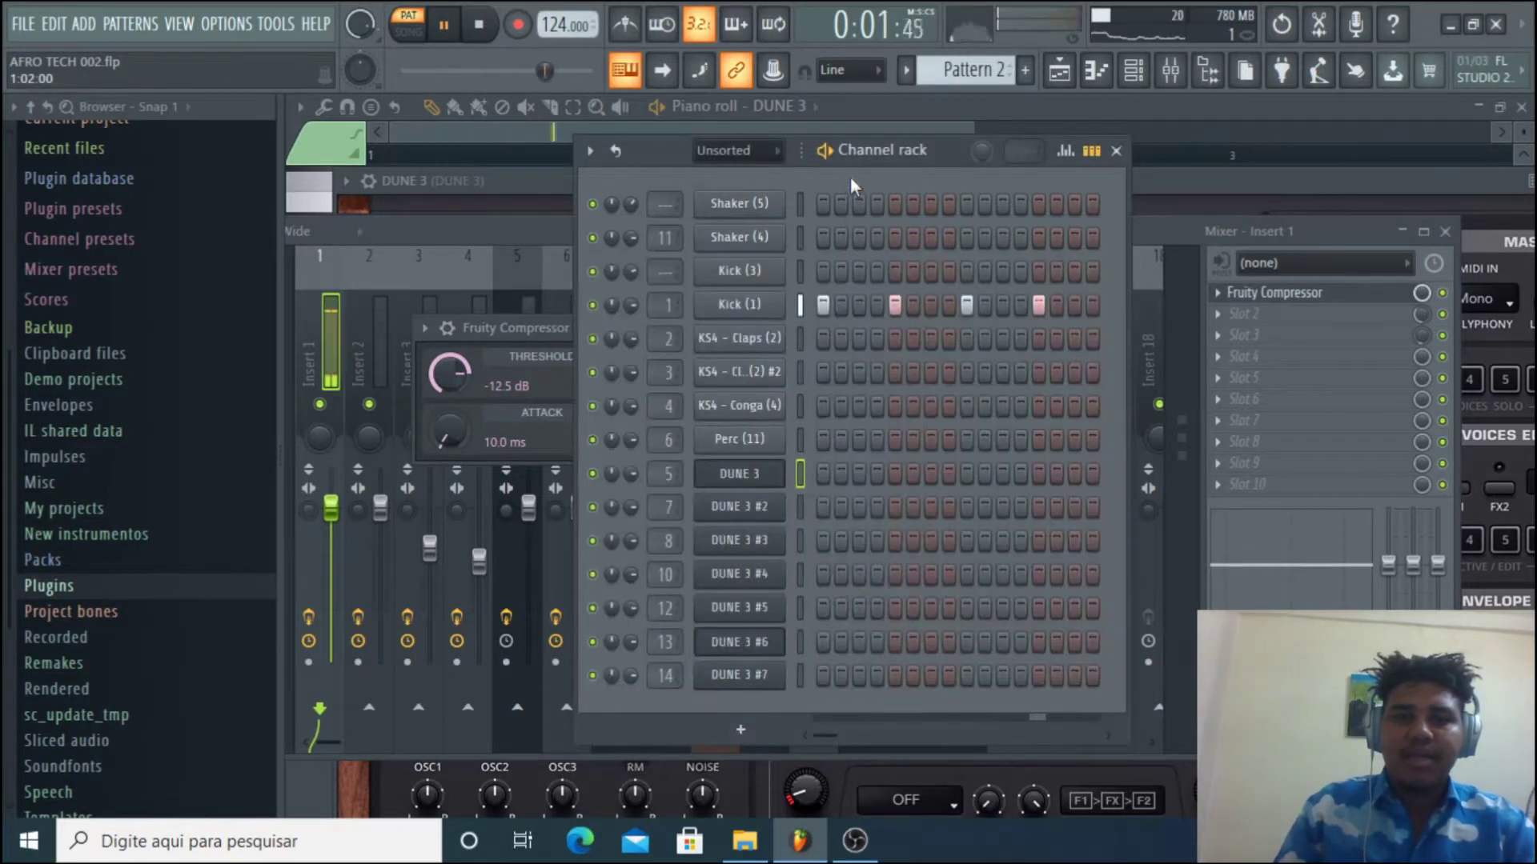
pyautogui.press('space')
pyautogui.scroll(1, 971, 77)
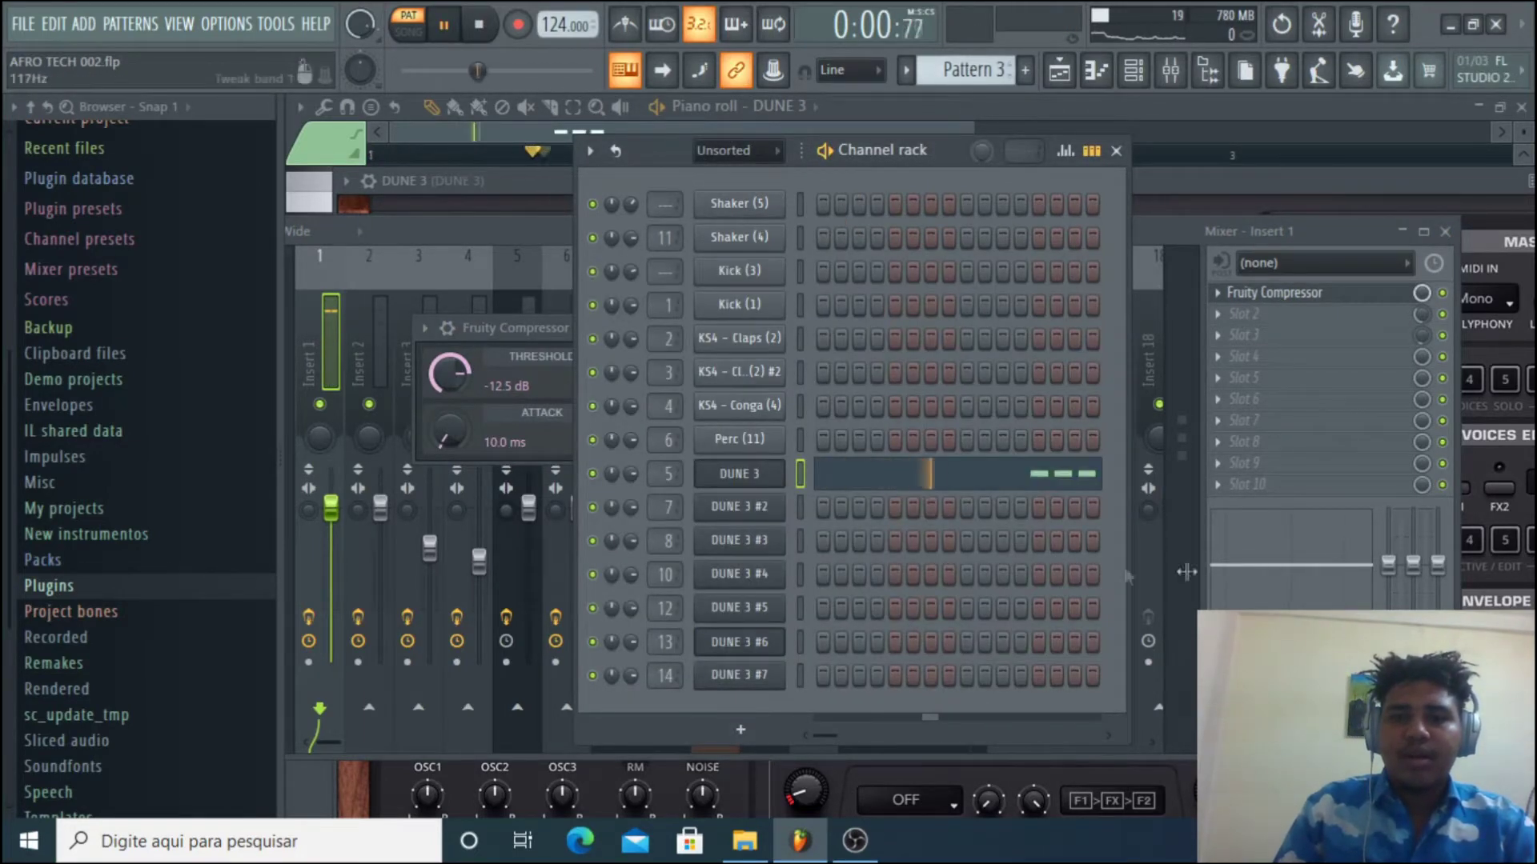
pyautogui.press('space')
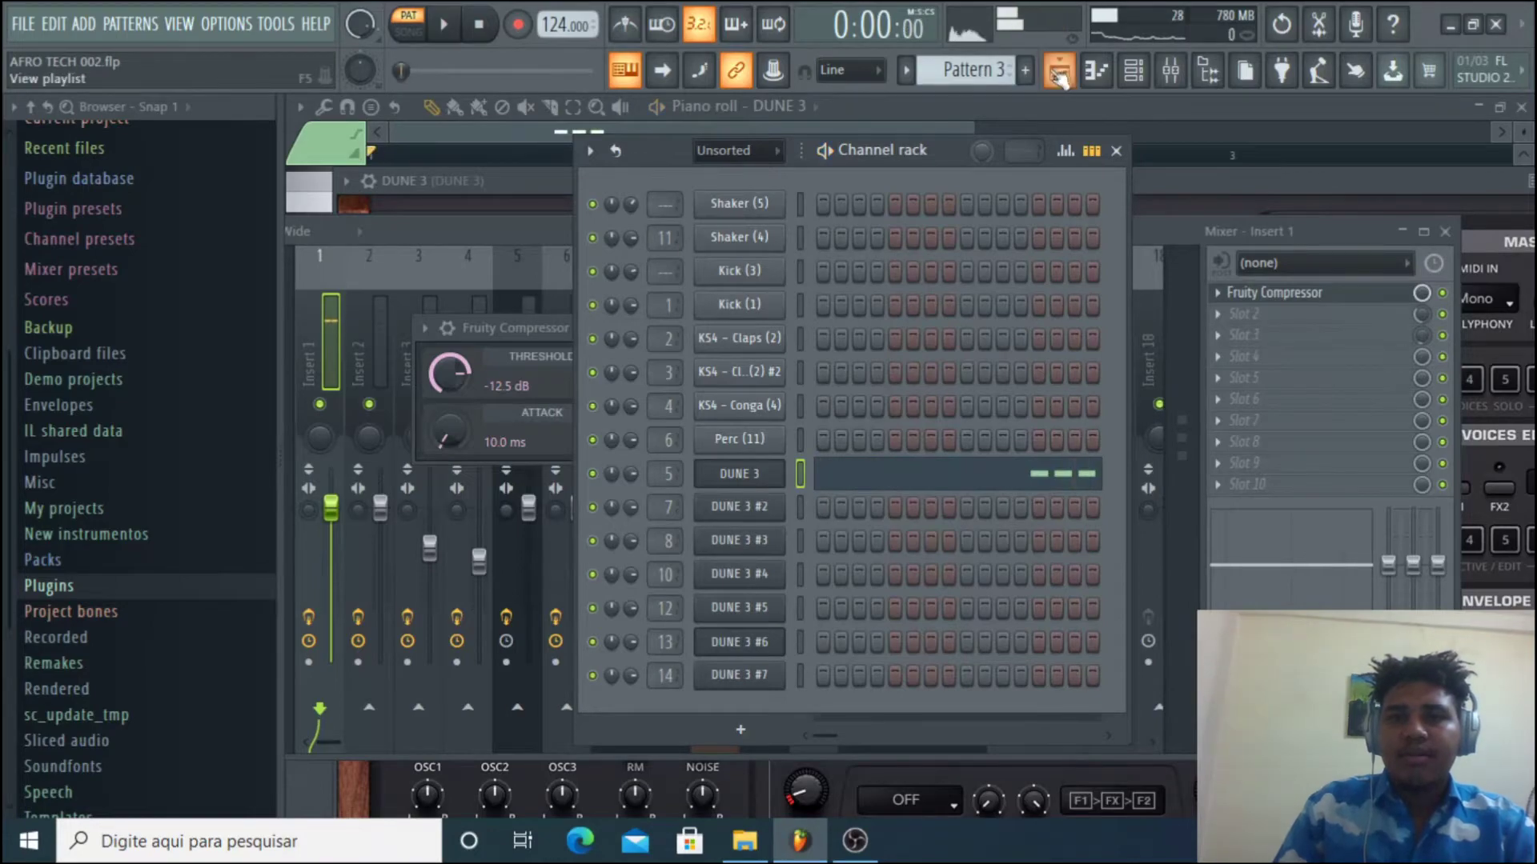
# - Zoom the playlist in on the first bars and play the opening of the arrangement in song mode
pyautogui.click(1058, 74)
pyautogui.press('l')
pyautogui.press('space')
pyautogui.moveTo(1225, 132); pyautogui.dragTo(669, 132)
pyautogui.press('space')
# - Switch to Pattern 4 in the Channel rack and play its percussion in pattern mode
pyautogui.click(1135, 70)
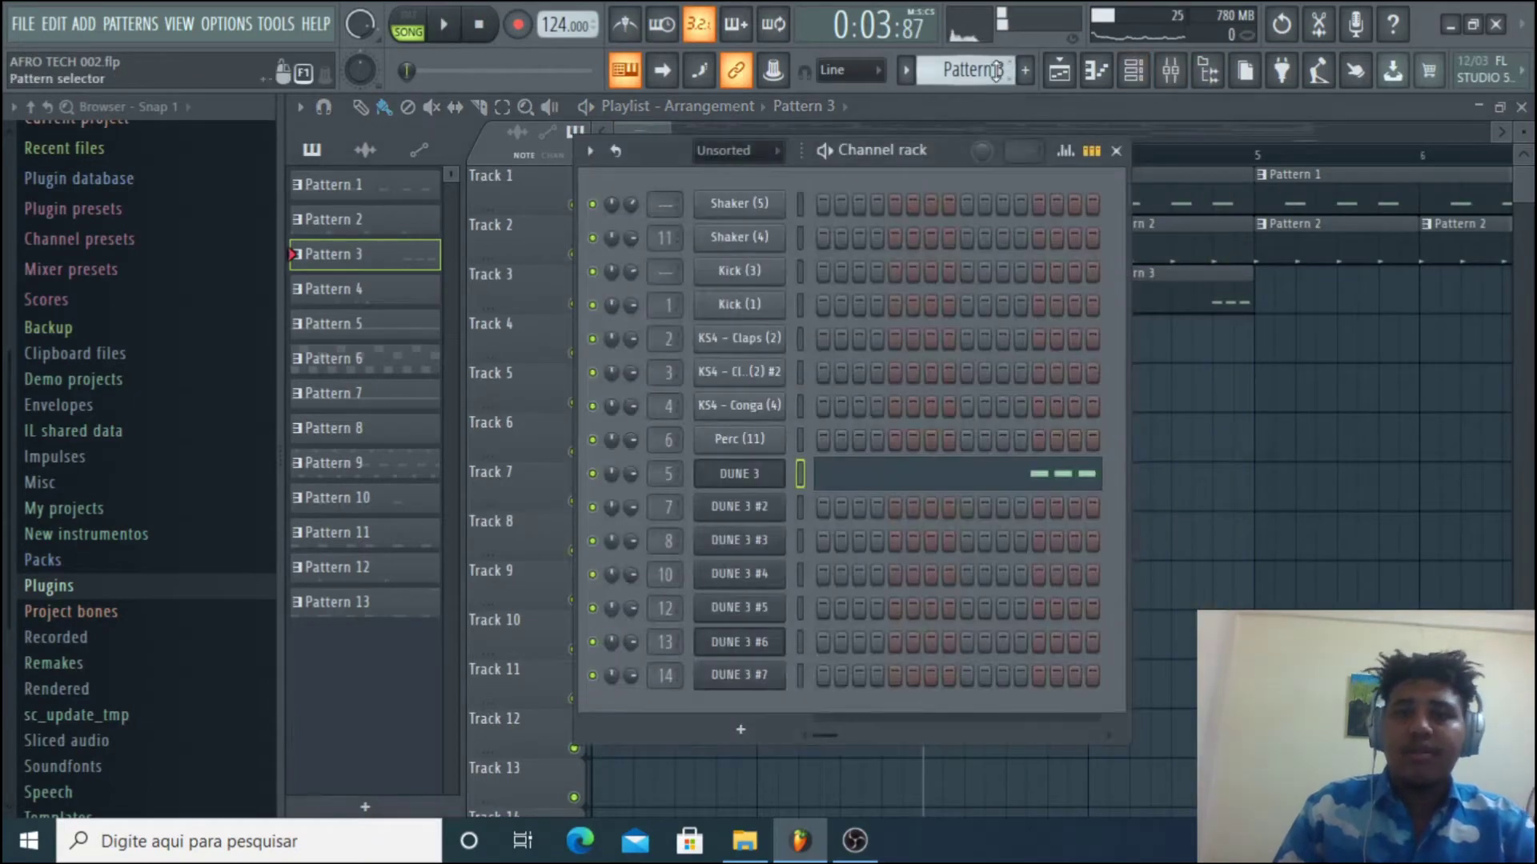
pyautogui.scroll(-1, 996, 72)
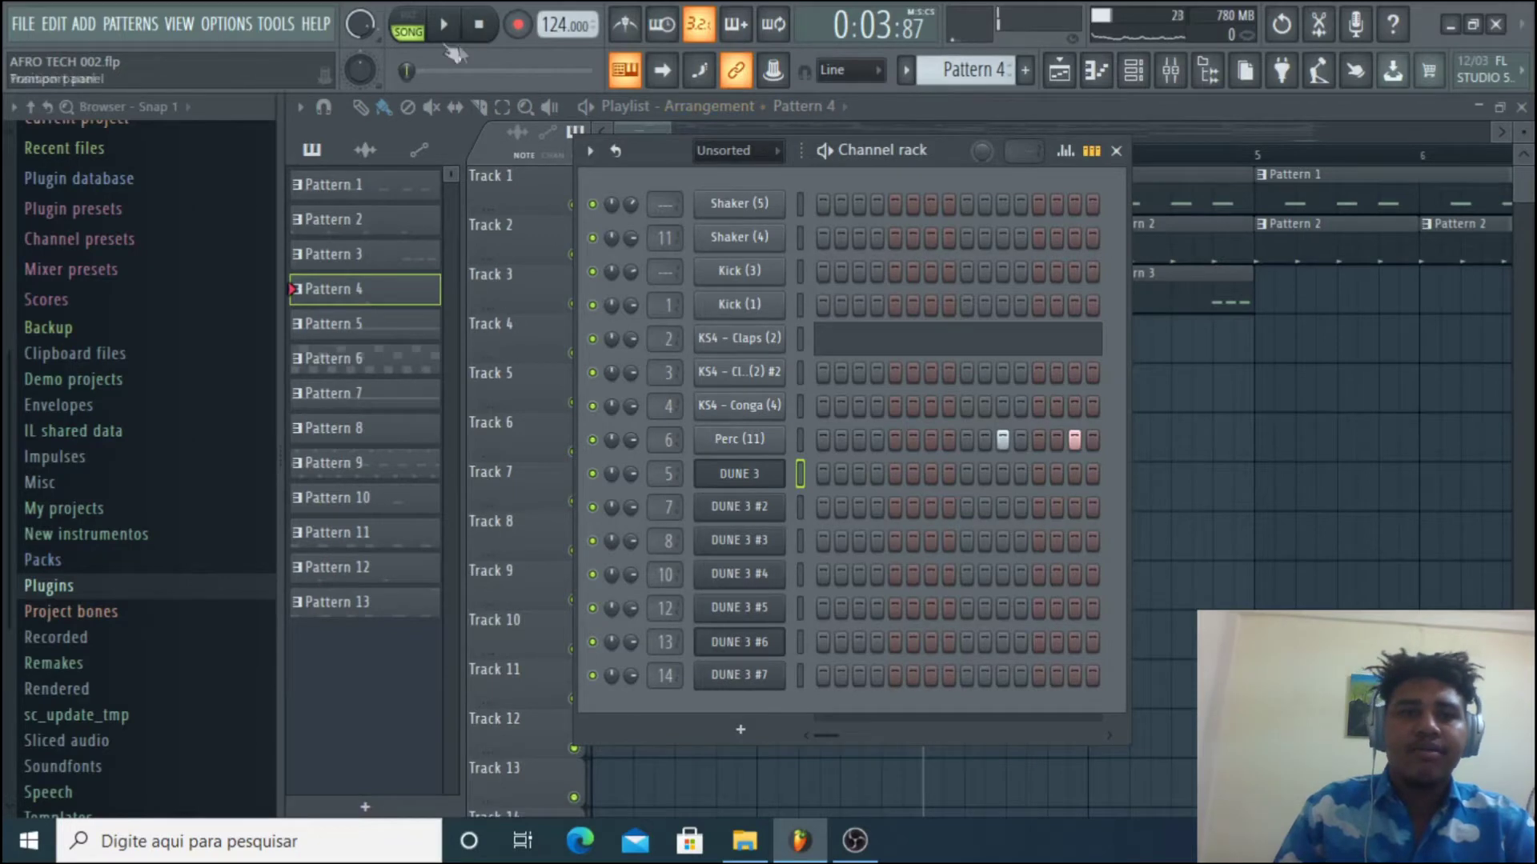
pyautogui.click(408, 30)
pyautogui.press('space')
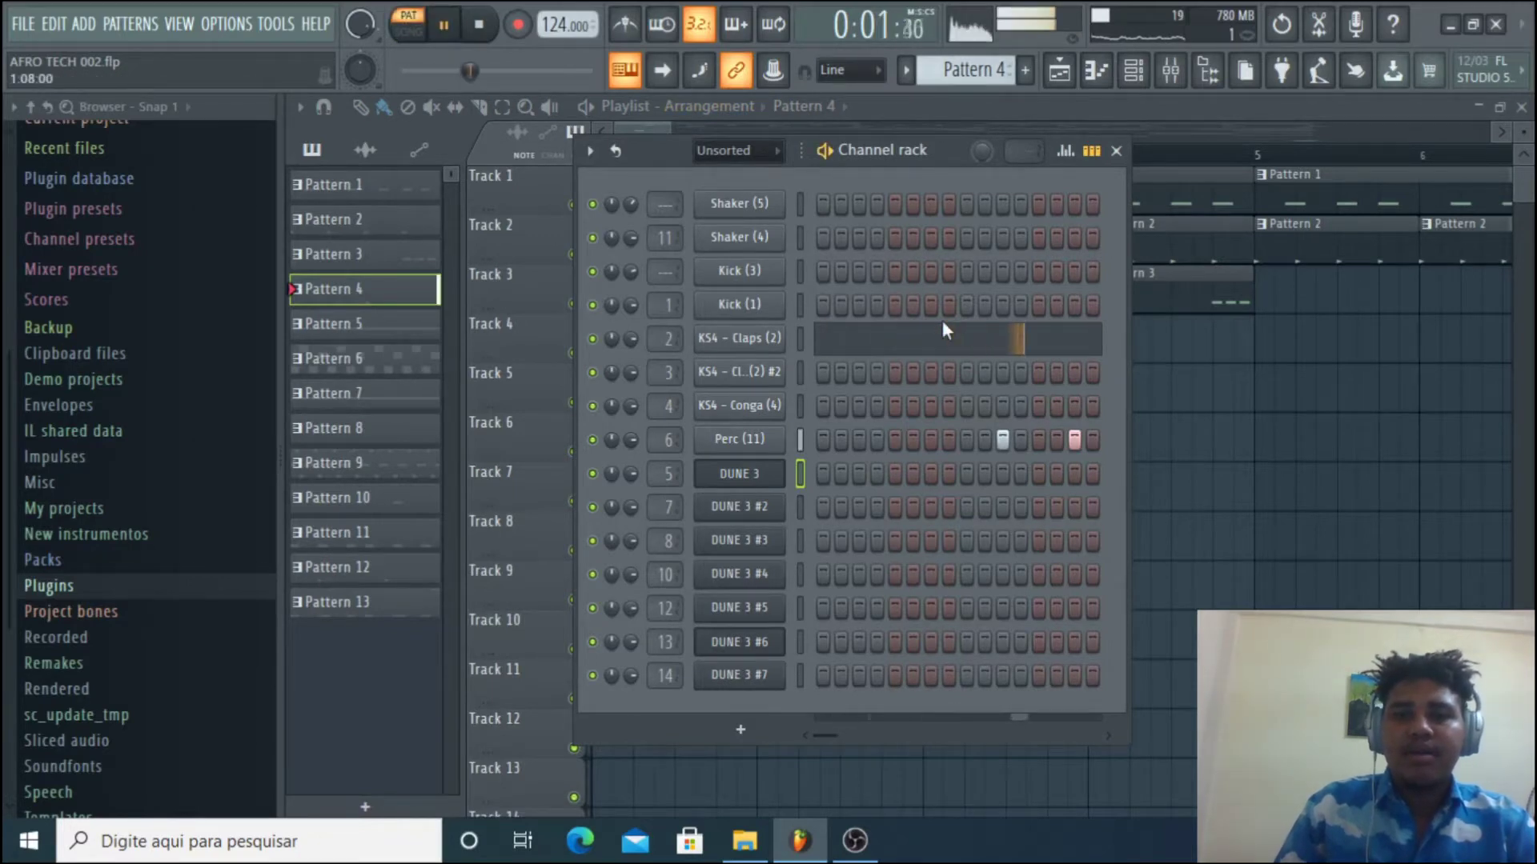
# - Stop Pattern 4, zoom the playlist out, and play the arrangement in song mode from just before bar 7
pyautogui.press('space')
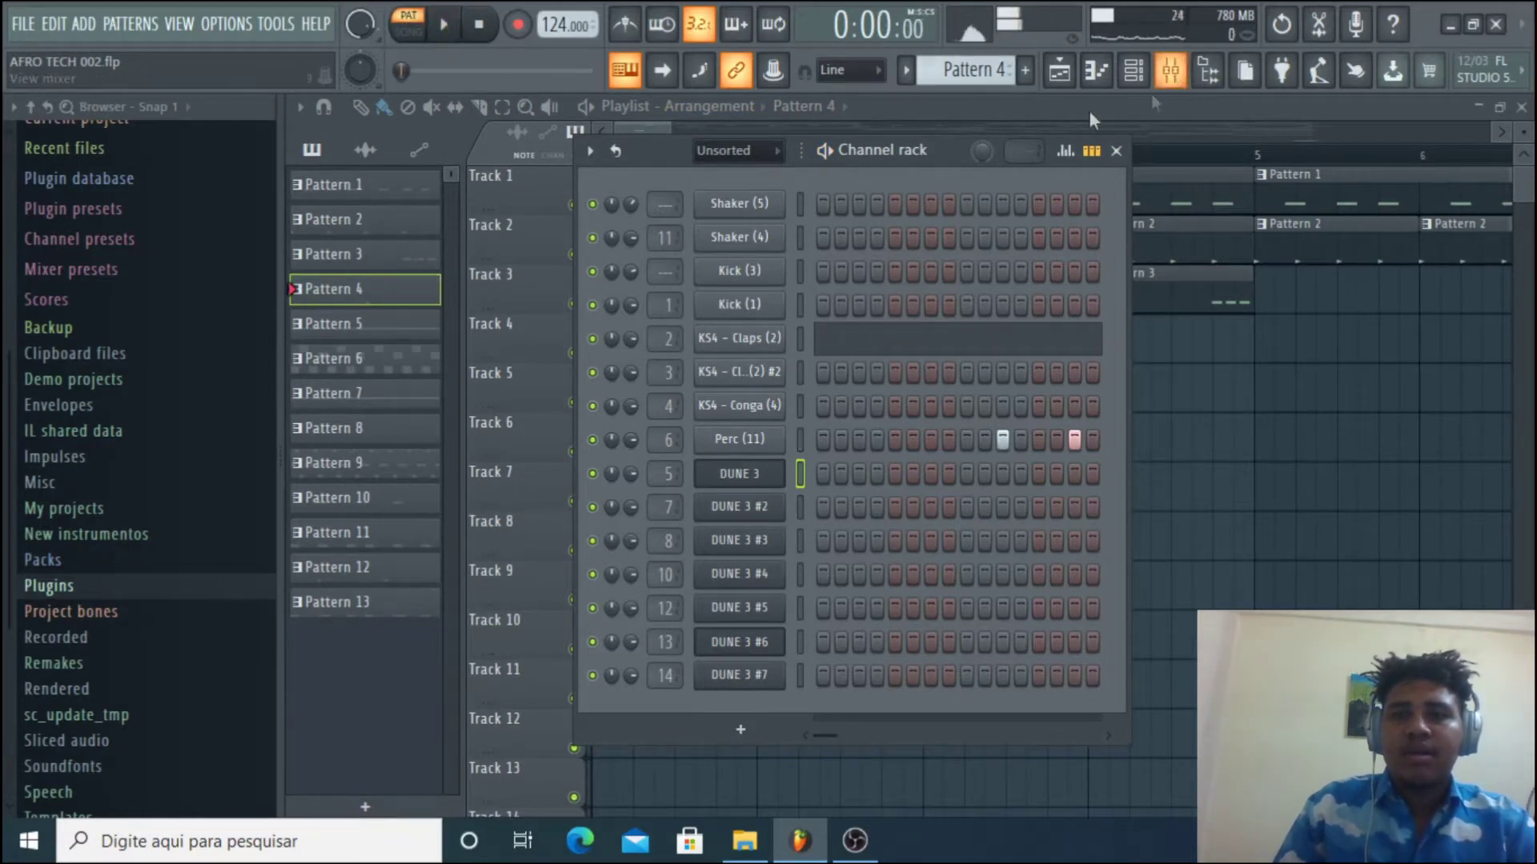
pyautogui.click(909, 110)
pyautogui.moveTo(671, 132); pyautogui.dragTo(858, 141)
pyautogui.click(952, 162)
pyautogui.press('space')
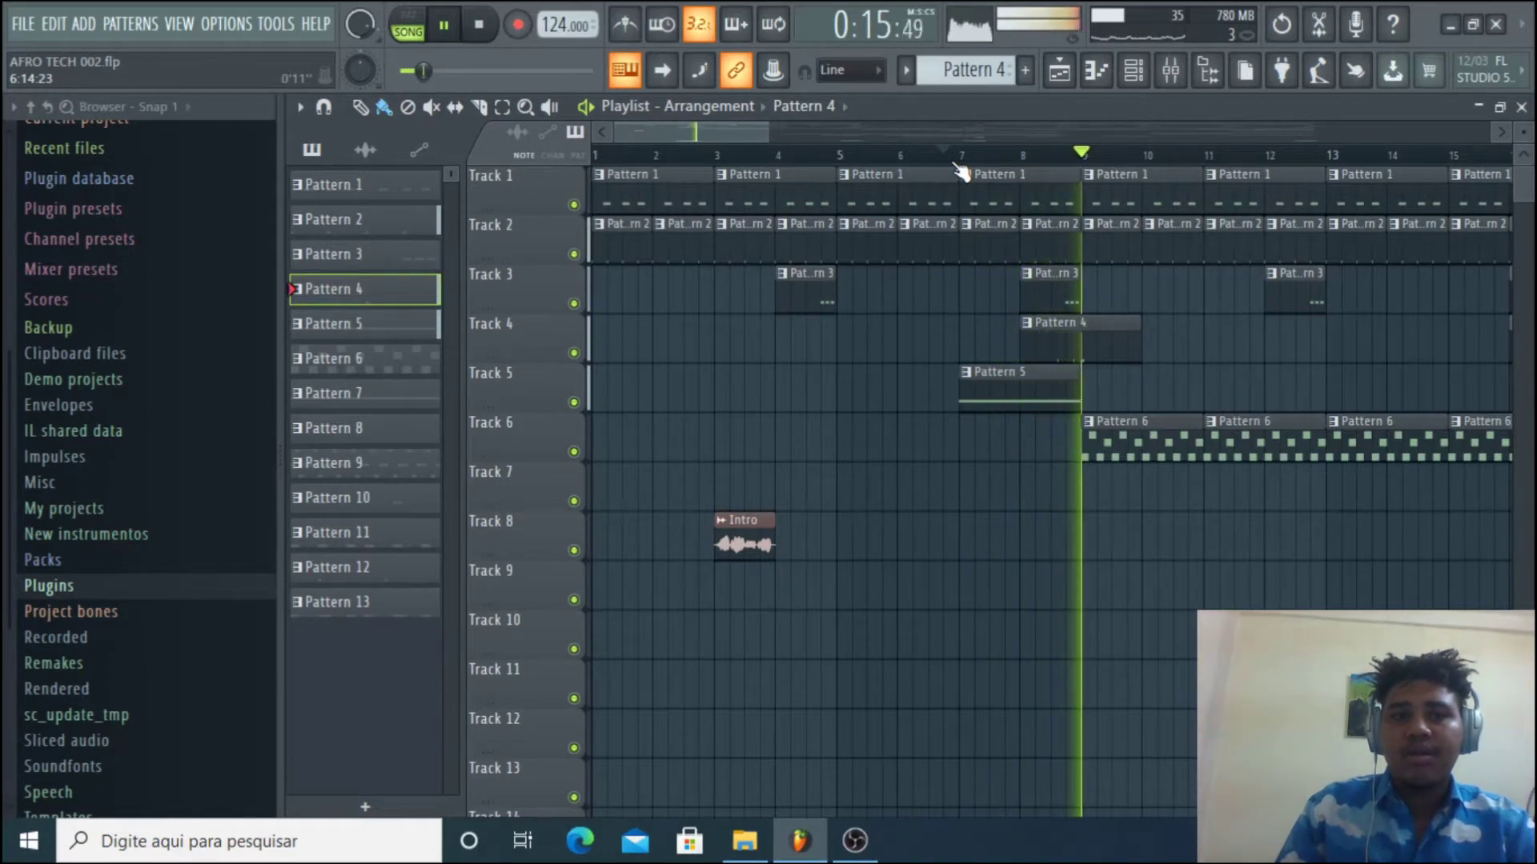
pyautogui.press('space')
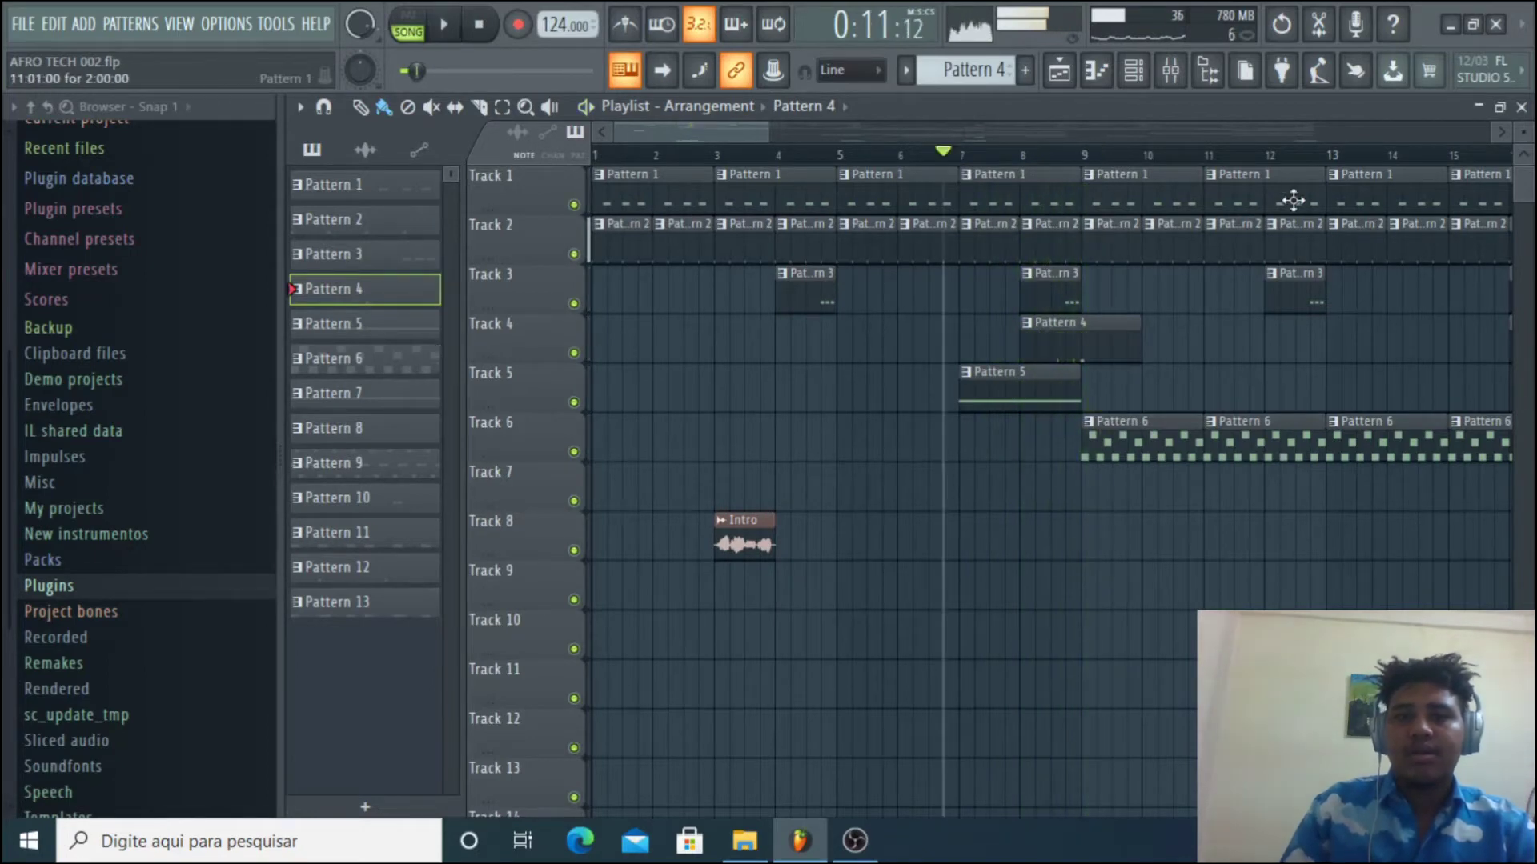
# - Open Pattern 4 from the playlist and select the Perc (11) mixer track to view its effects
pyautogui.doubleClick(1084, 336)
pyautogui.click(417, 24)
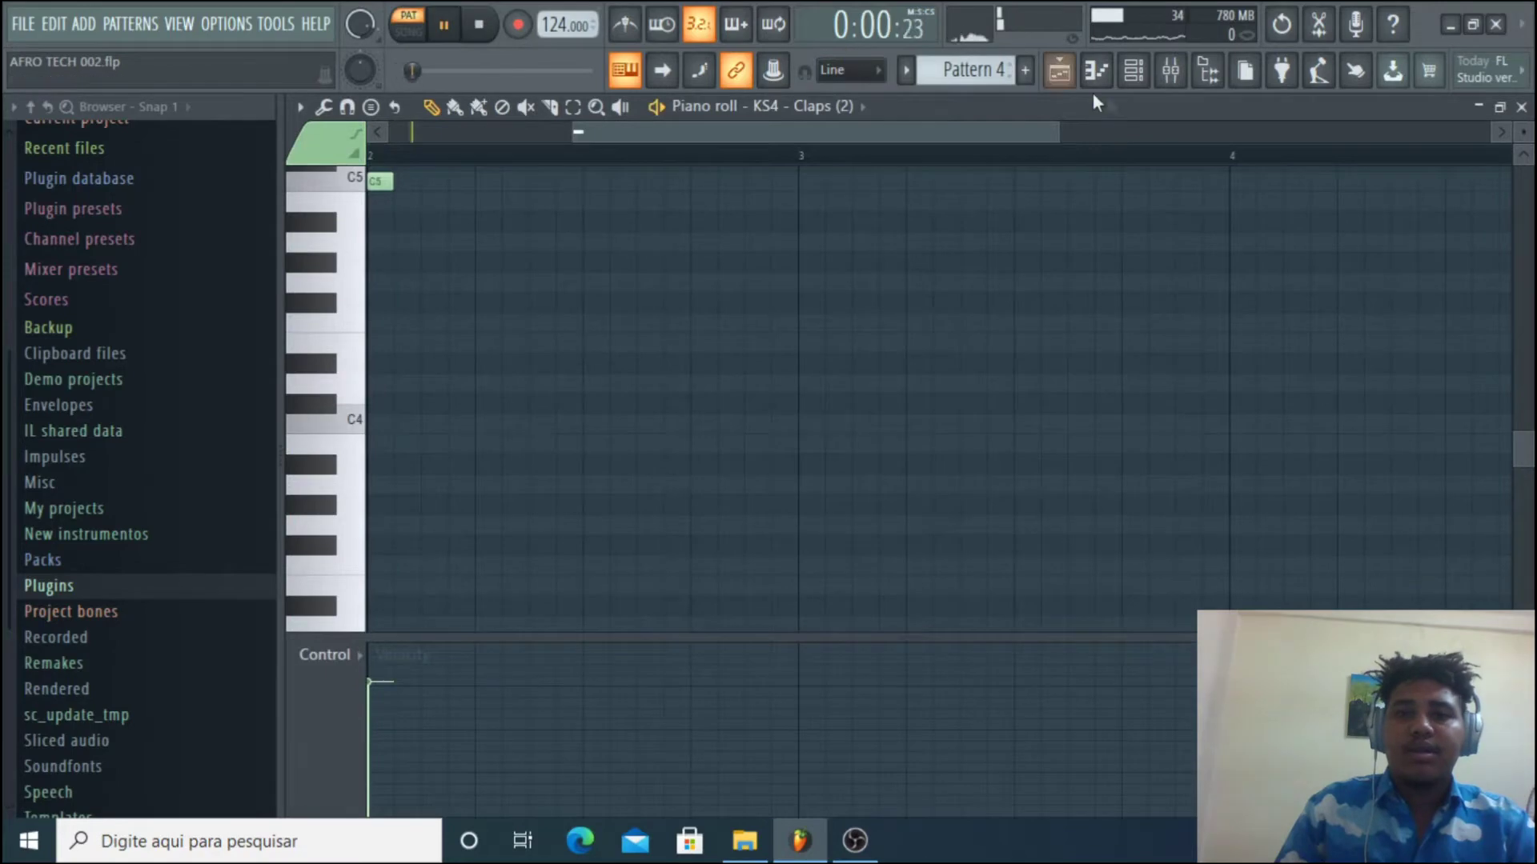
pyautogui.click(1133, 70)
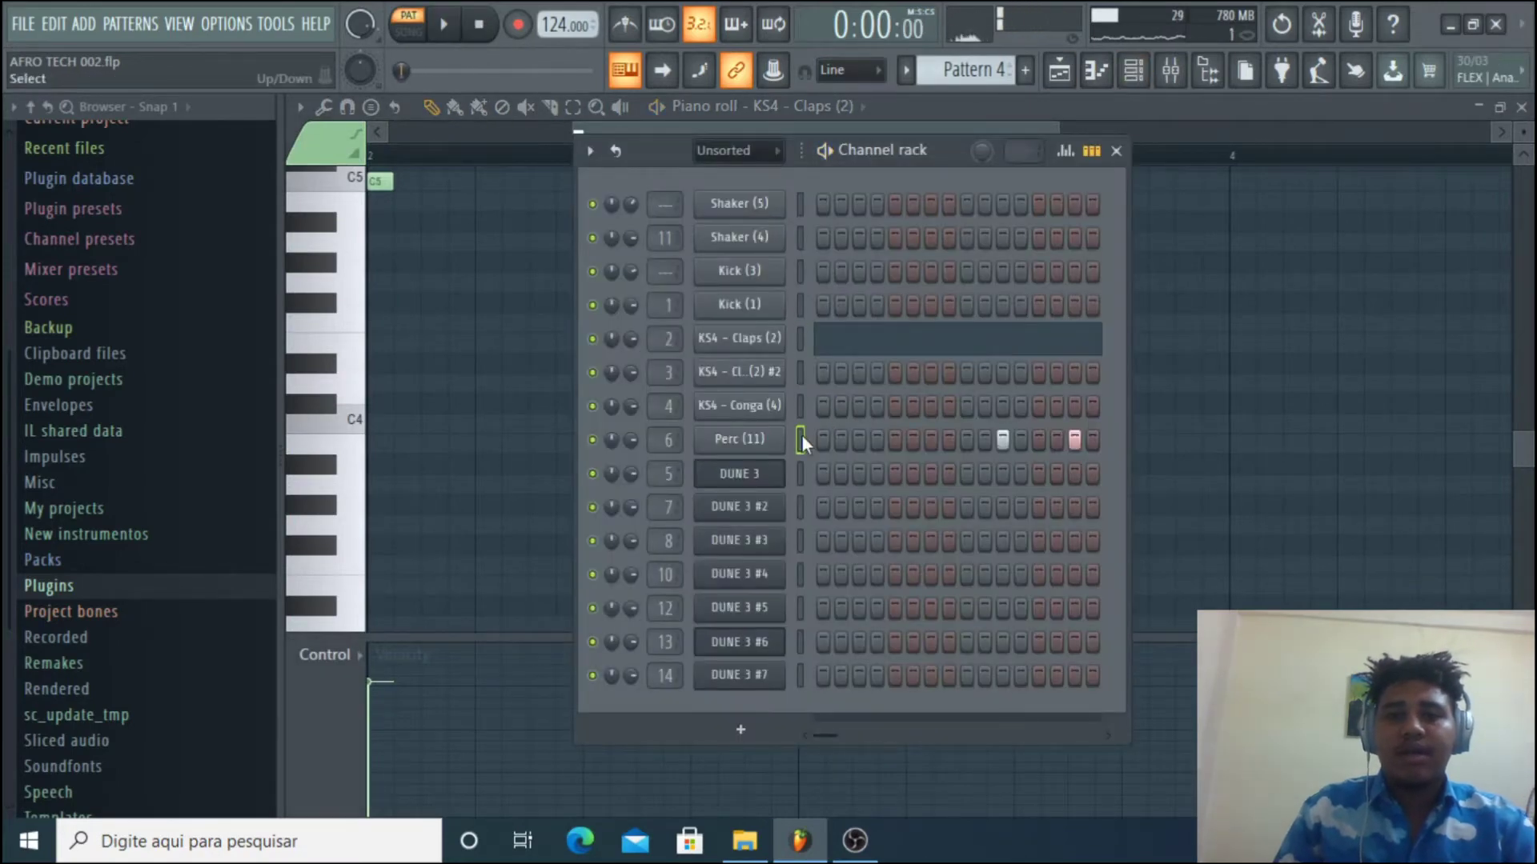
pyautogui.click(1171, 70)
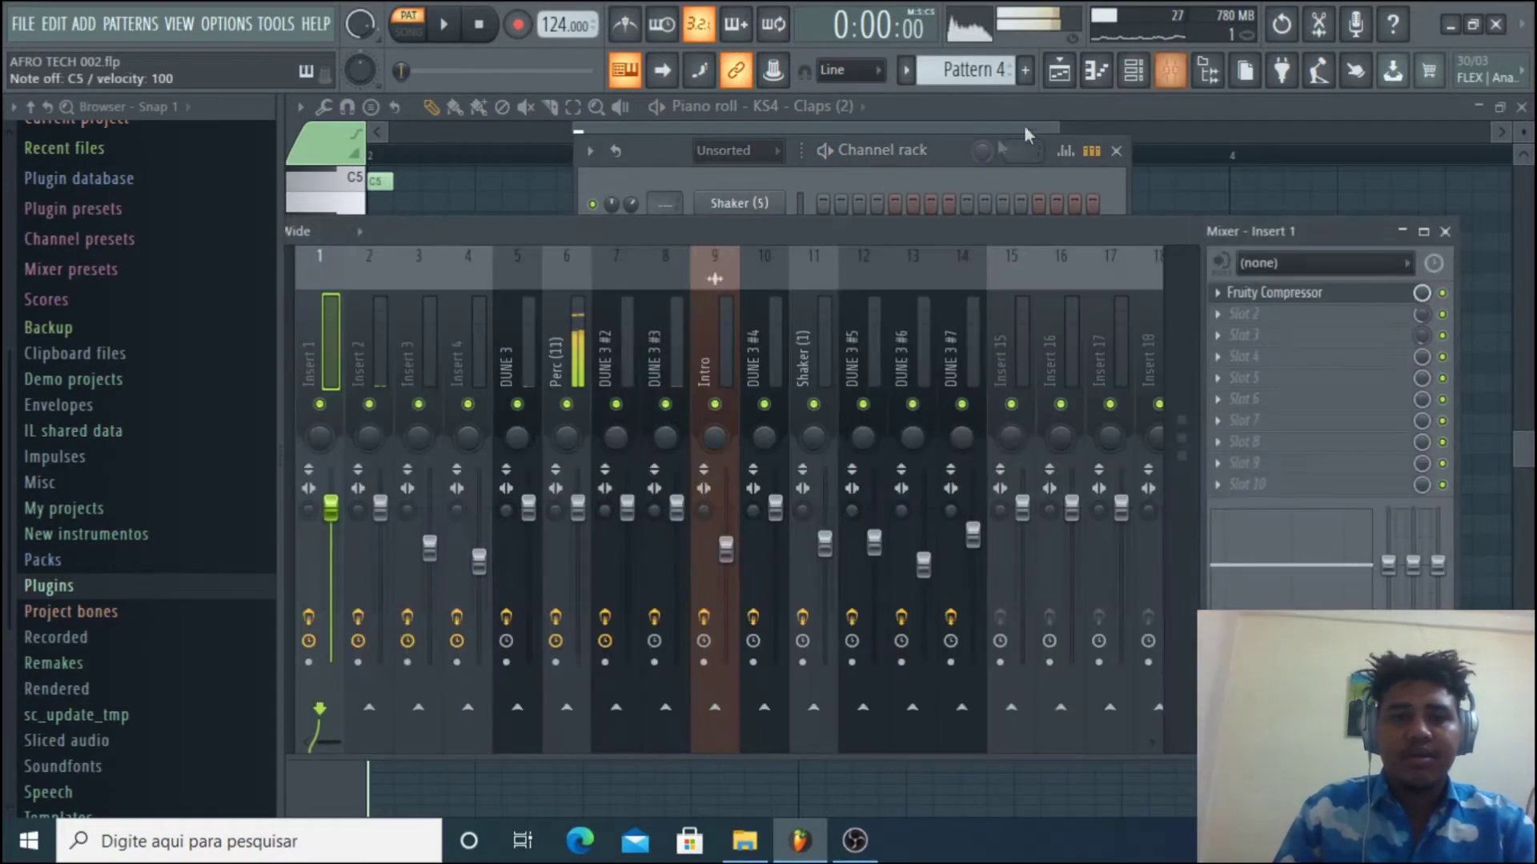
pyautogui.click(577, 368)
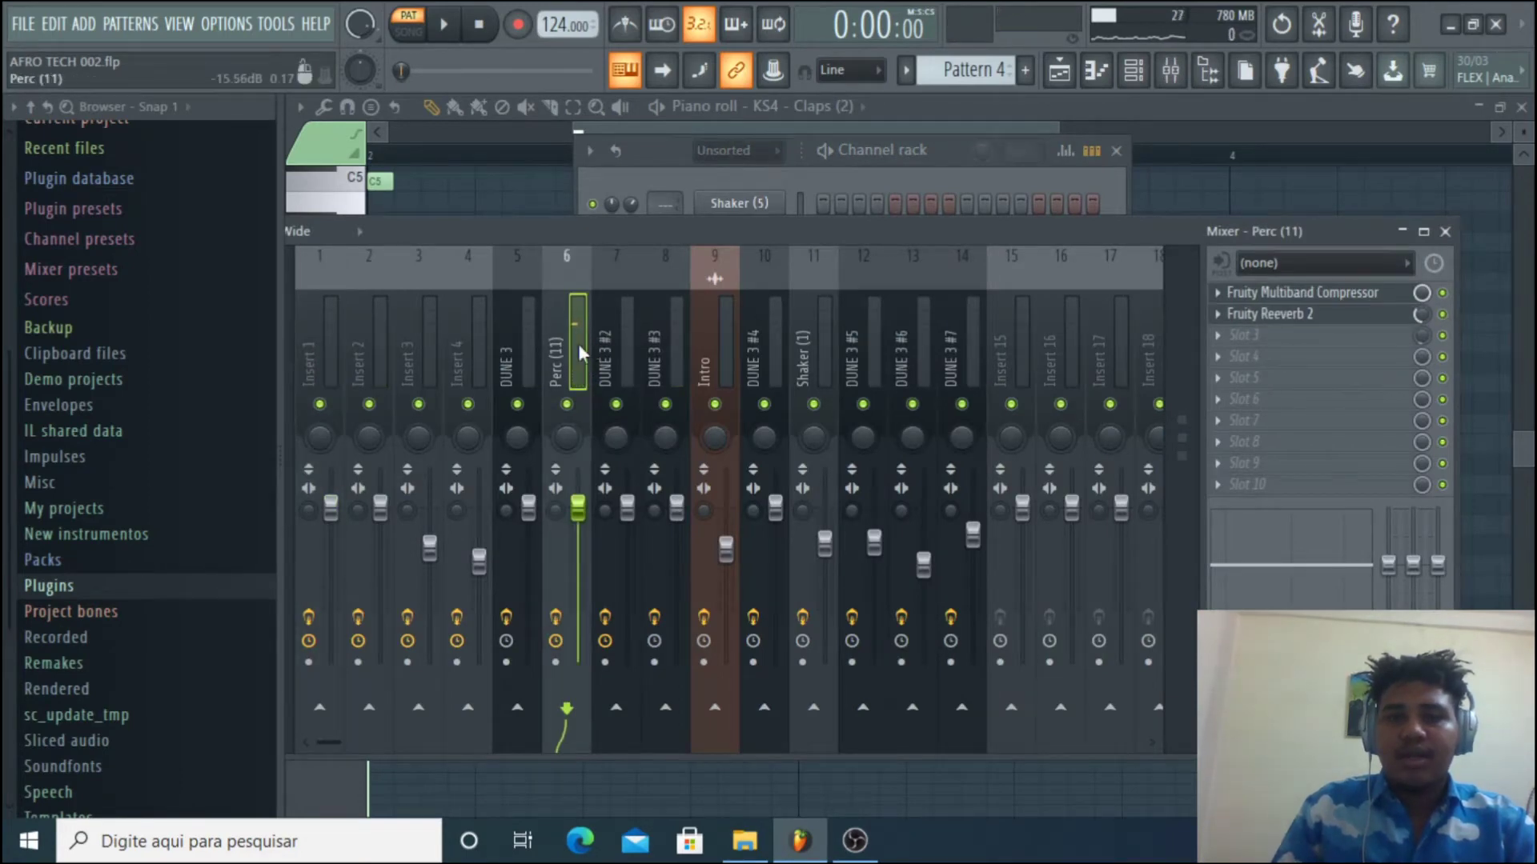
pyautogui.press('q')
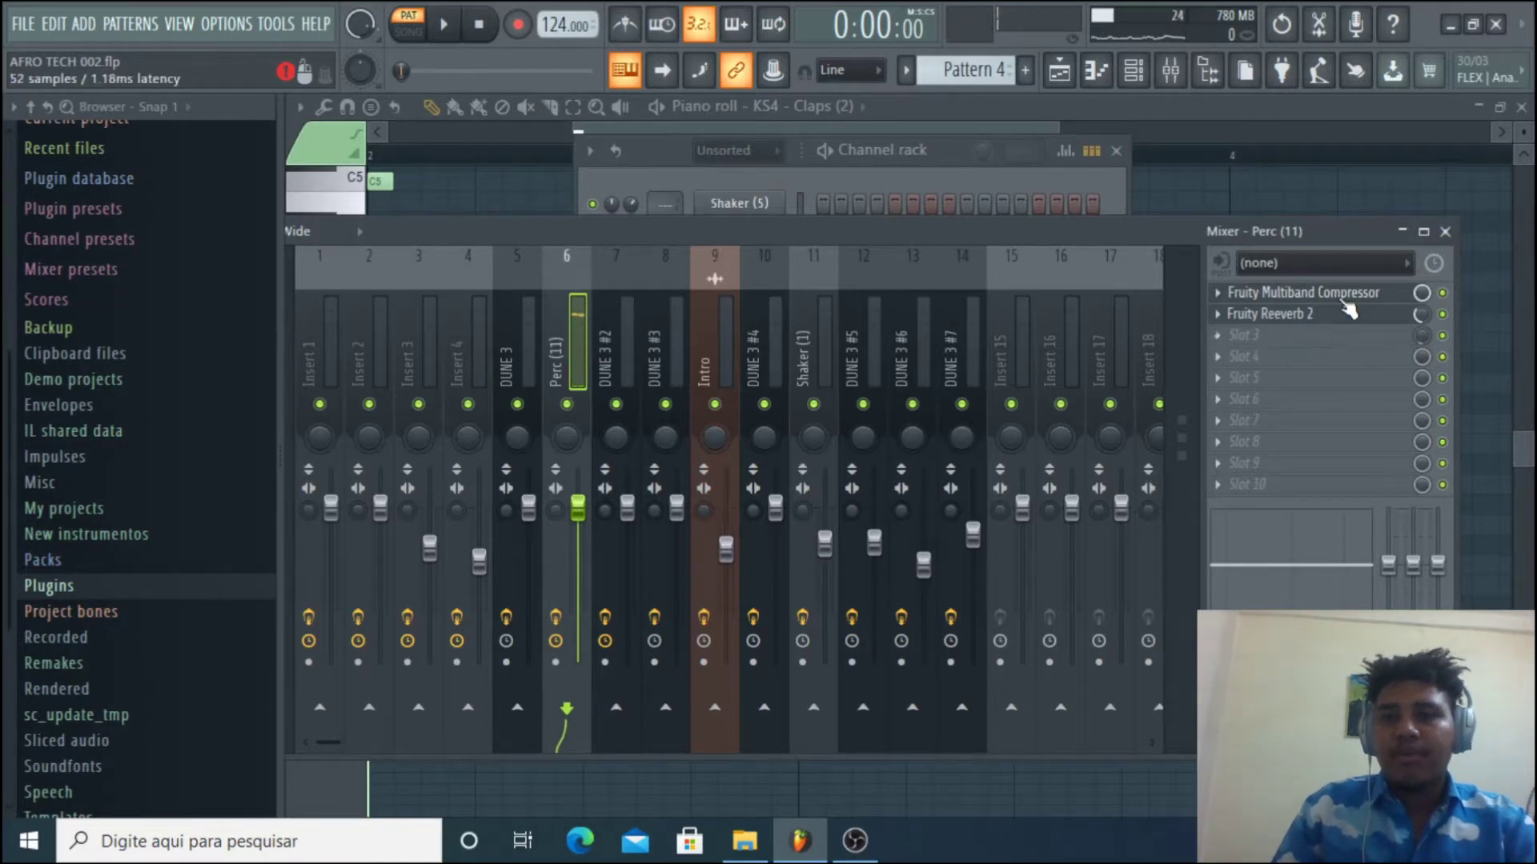
# - Select the KS4 - Claps (2) channel, audition it, and select mixer track Insert 2 to view its effects
pyautogui.click(941, 156)
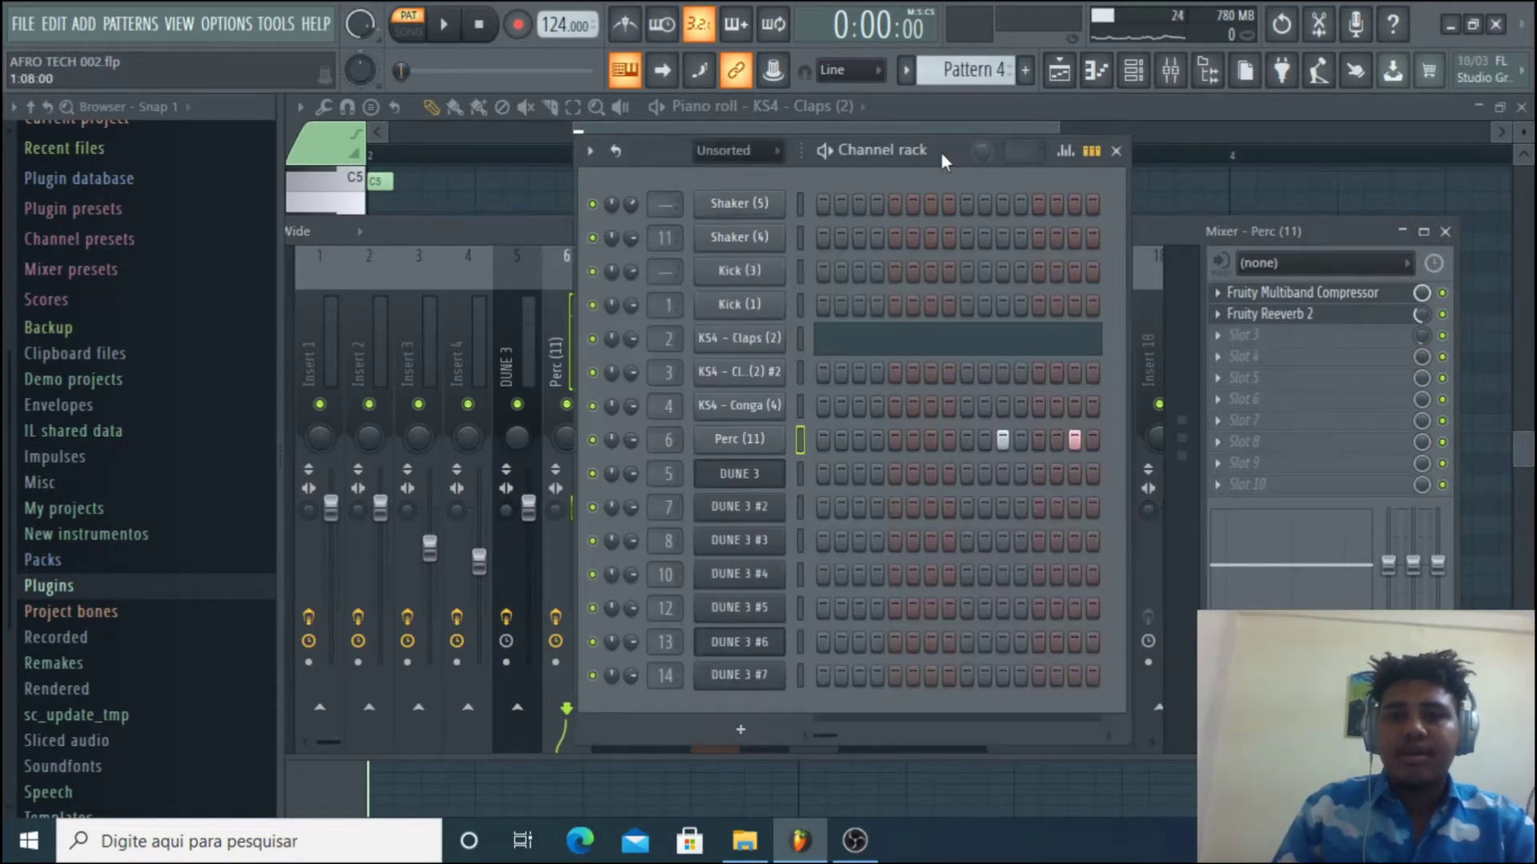
pyautogui.click(801, 340)
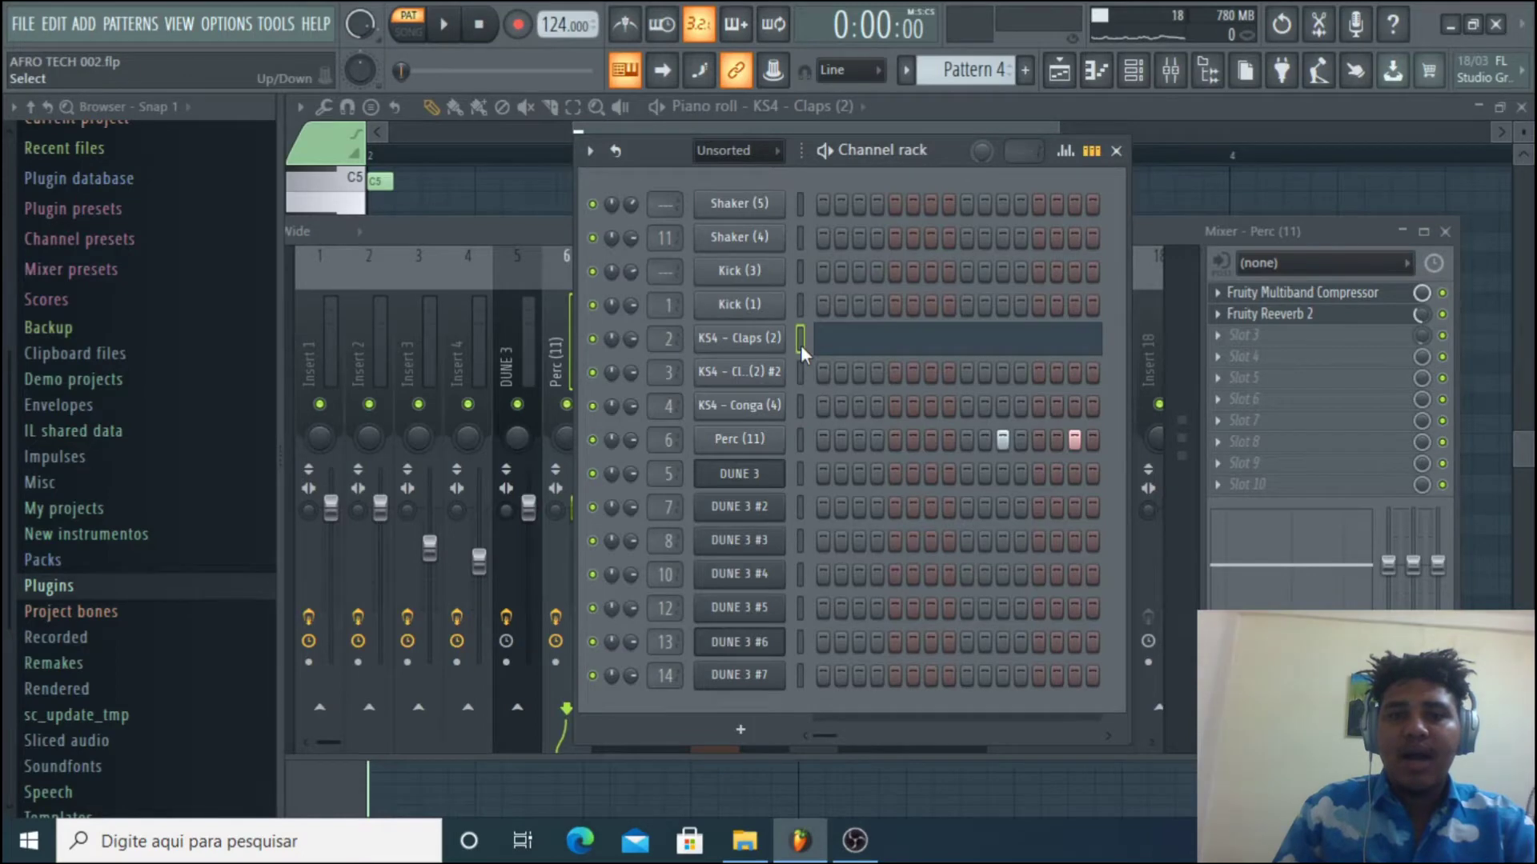
pyautogui.press('q')
pyautogui.click(1151, 232)
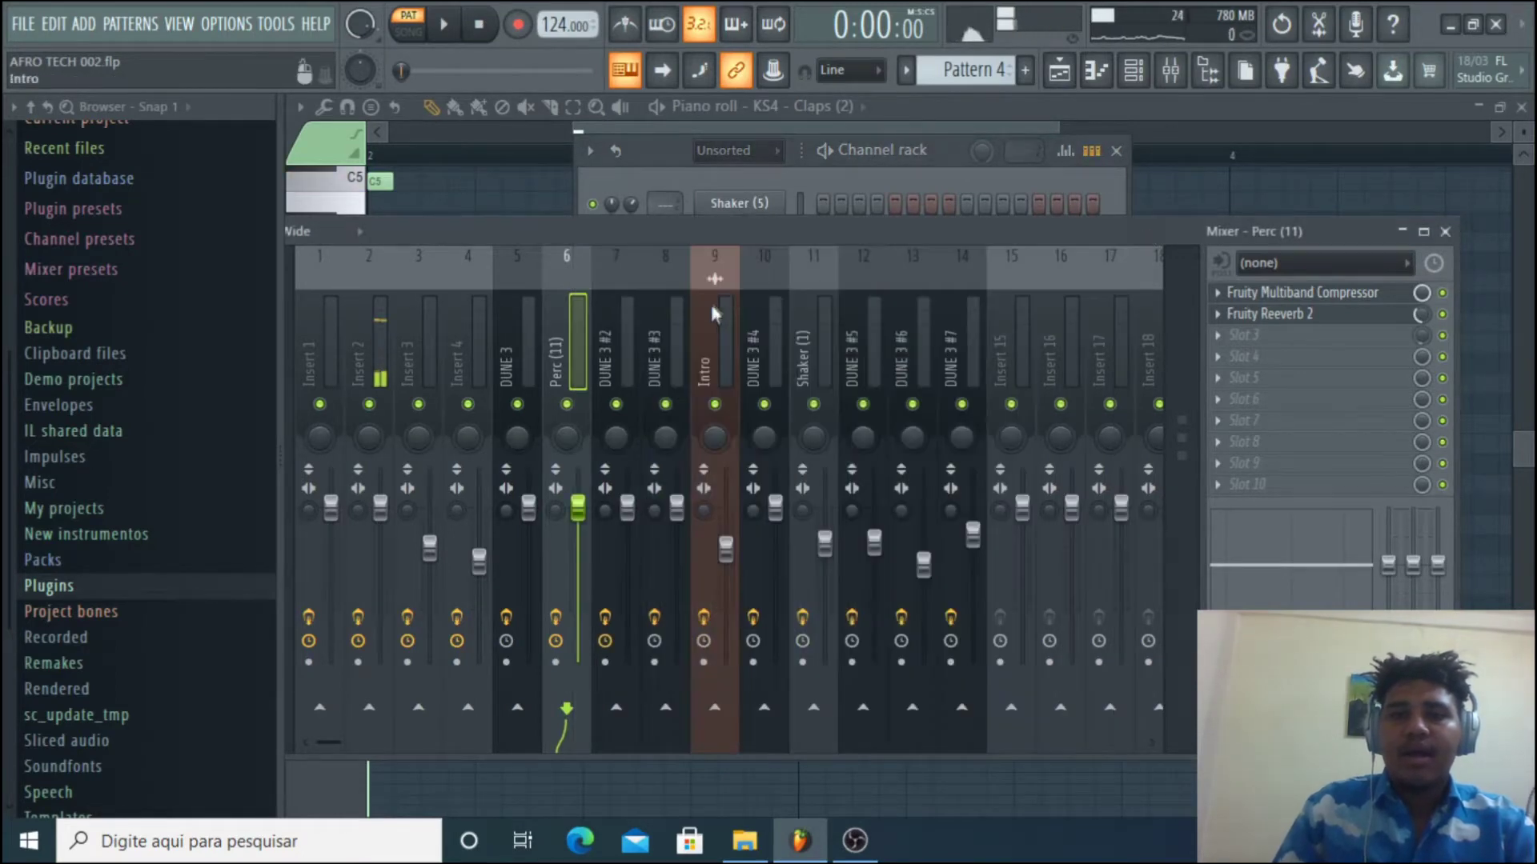
pyautogui.click(381, 362)
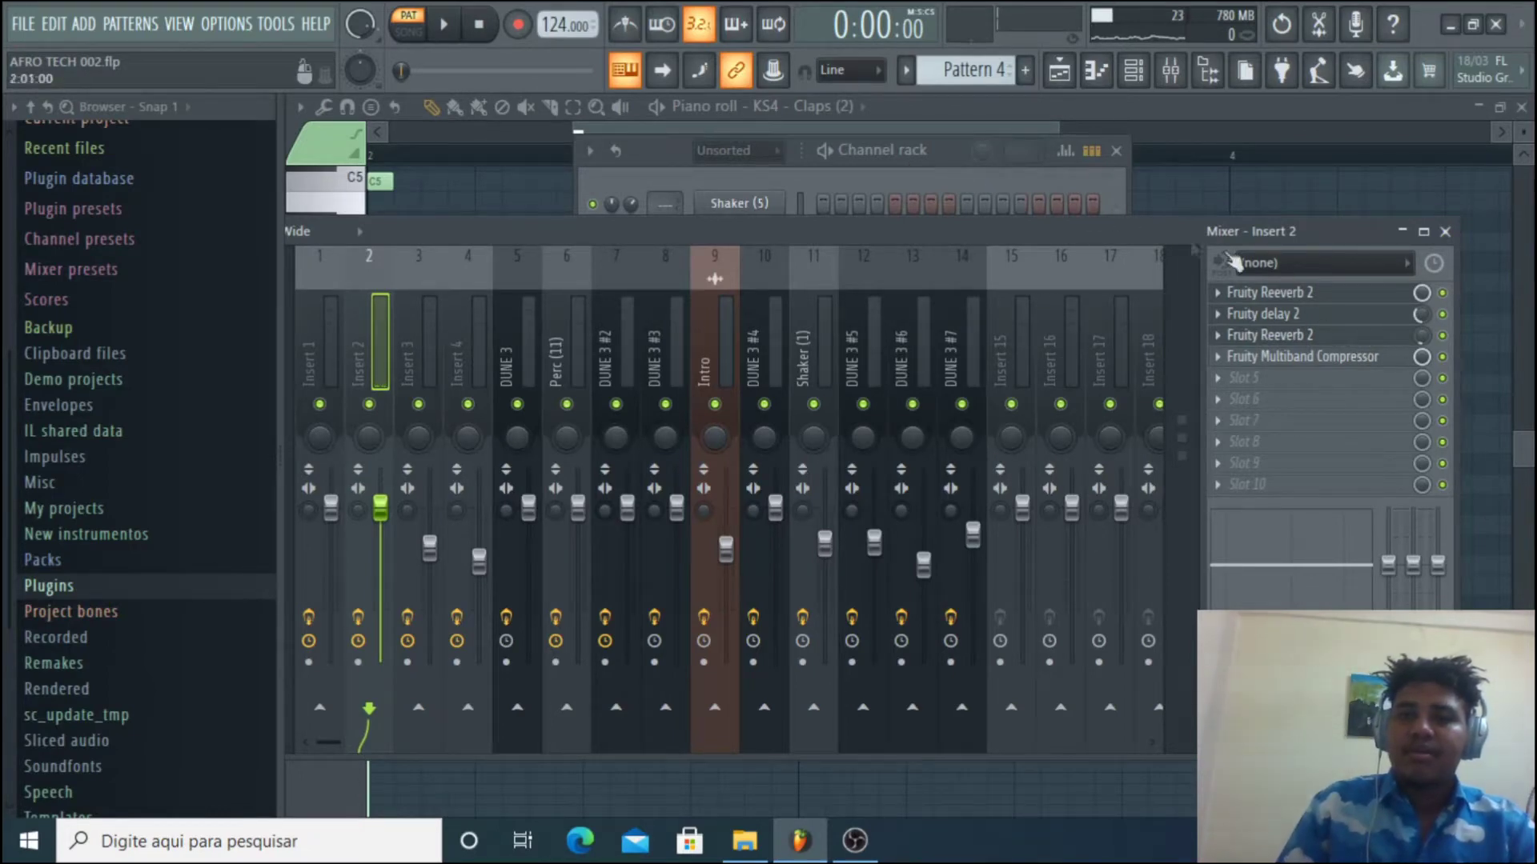
# - Bring back the Channel rack and mixer and audition the claps through Insert 2
pyautogui.click(1434, 108)
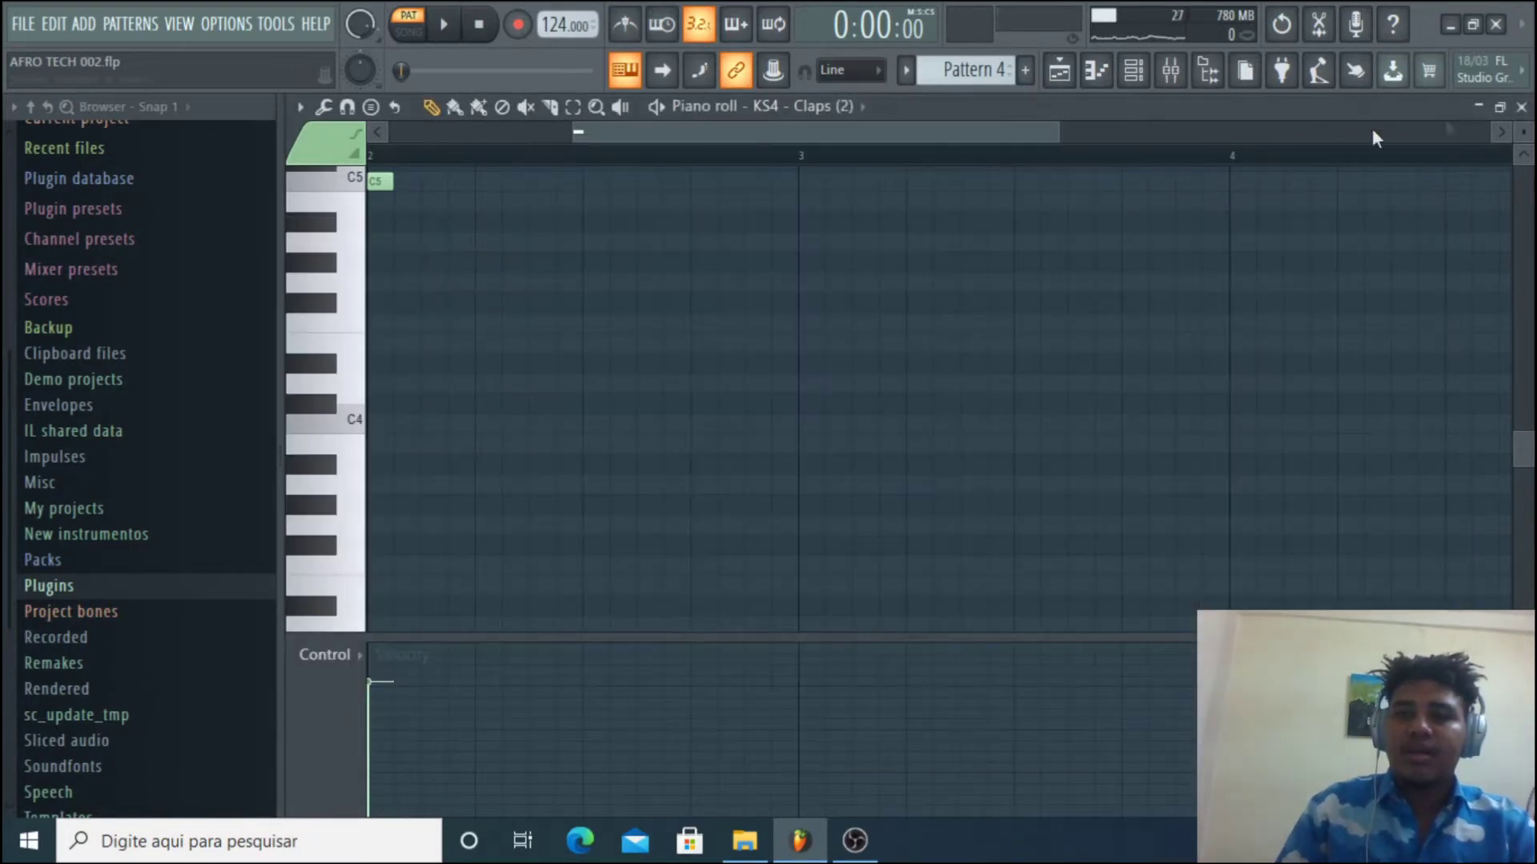
pyautogui.click(1140, 72)
pyautogui.click(1171, 74)
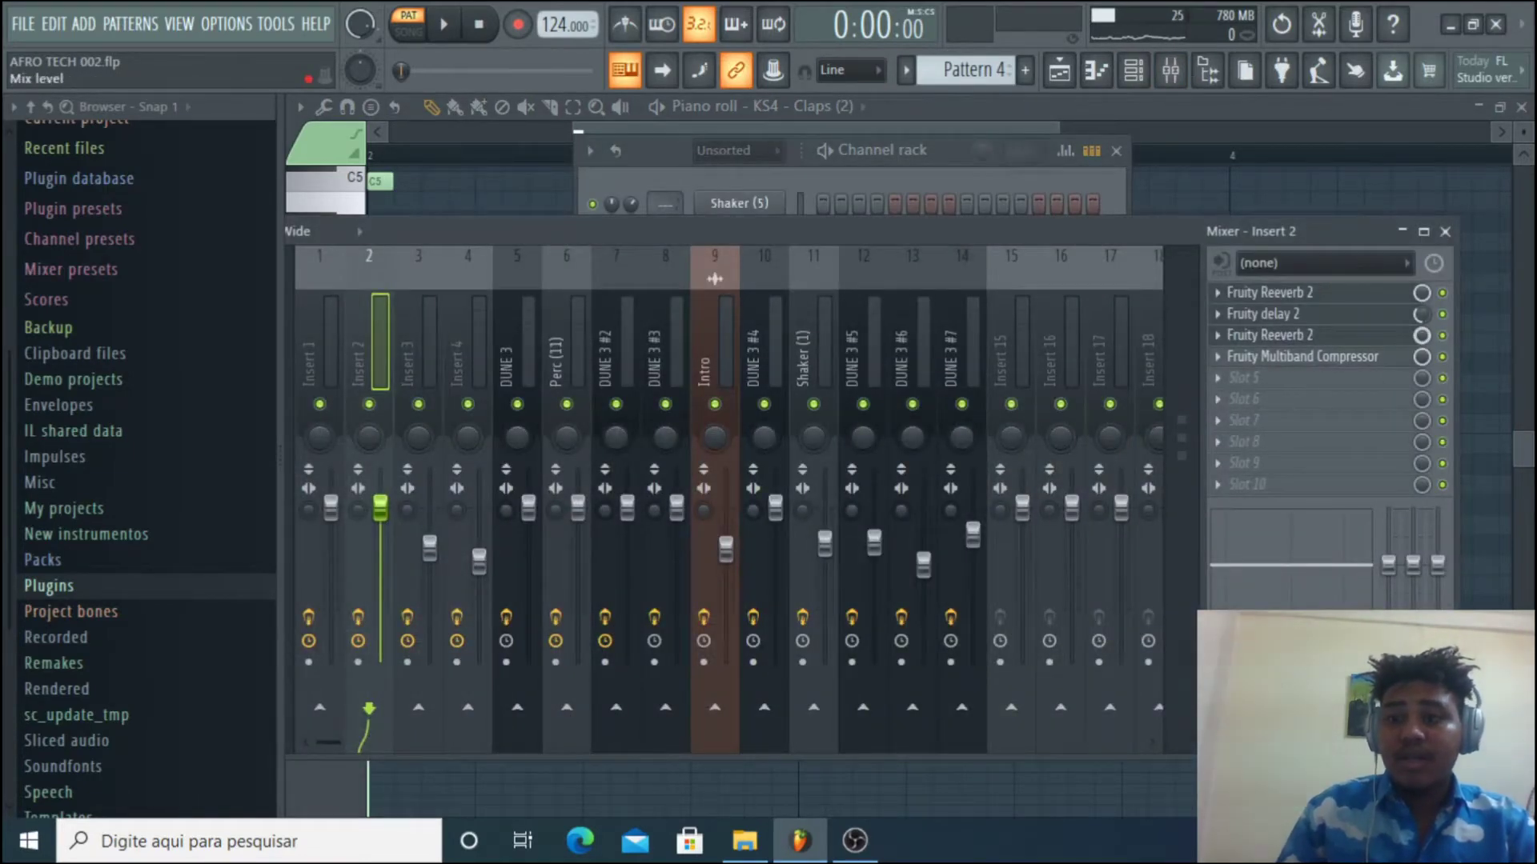
pyautogui.press('q')
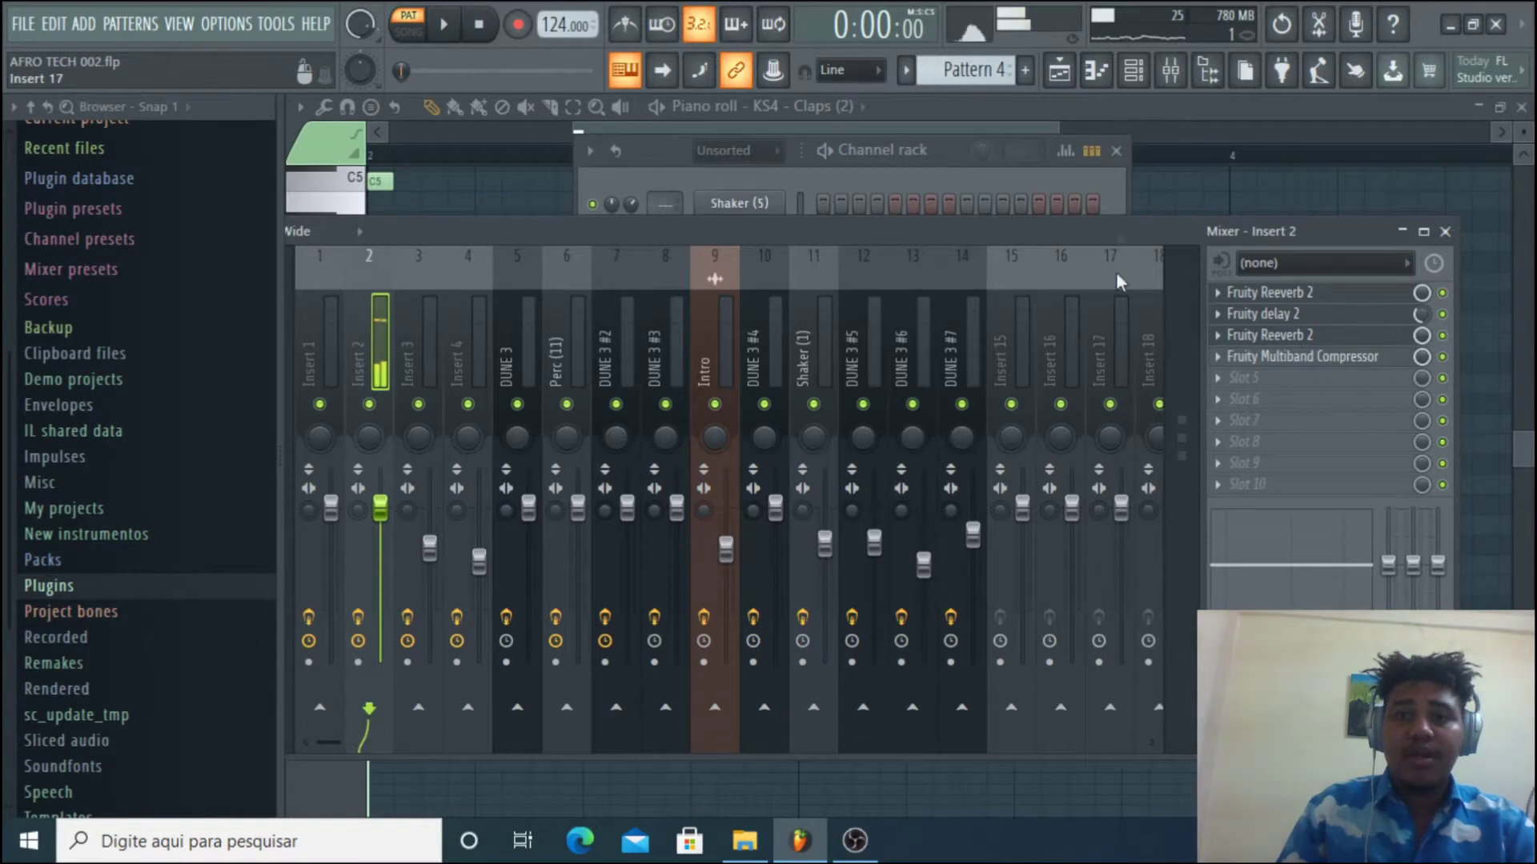
# - Return to the playlist and play the arrangement in song mode from bar 7, where Pattern 5 begins
pyautogui.click(1065, 77)
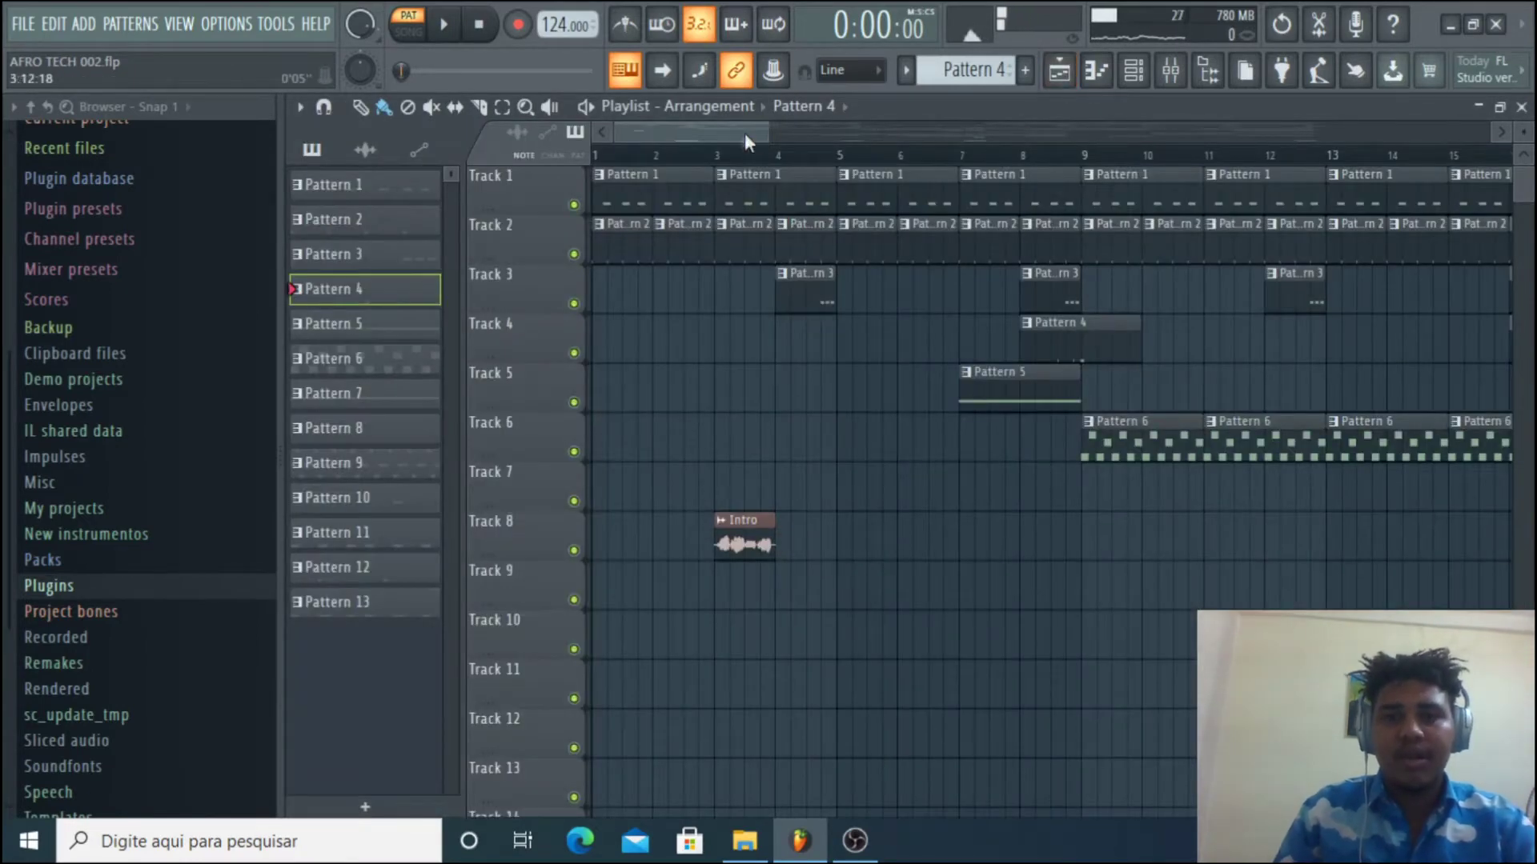
pyautogui.moveTo(751, 132); pyautogui.dragTo(793, 132)
pyautogui.click(792, 155)
pyautogui.press('space')
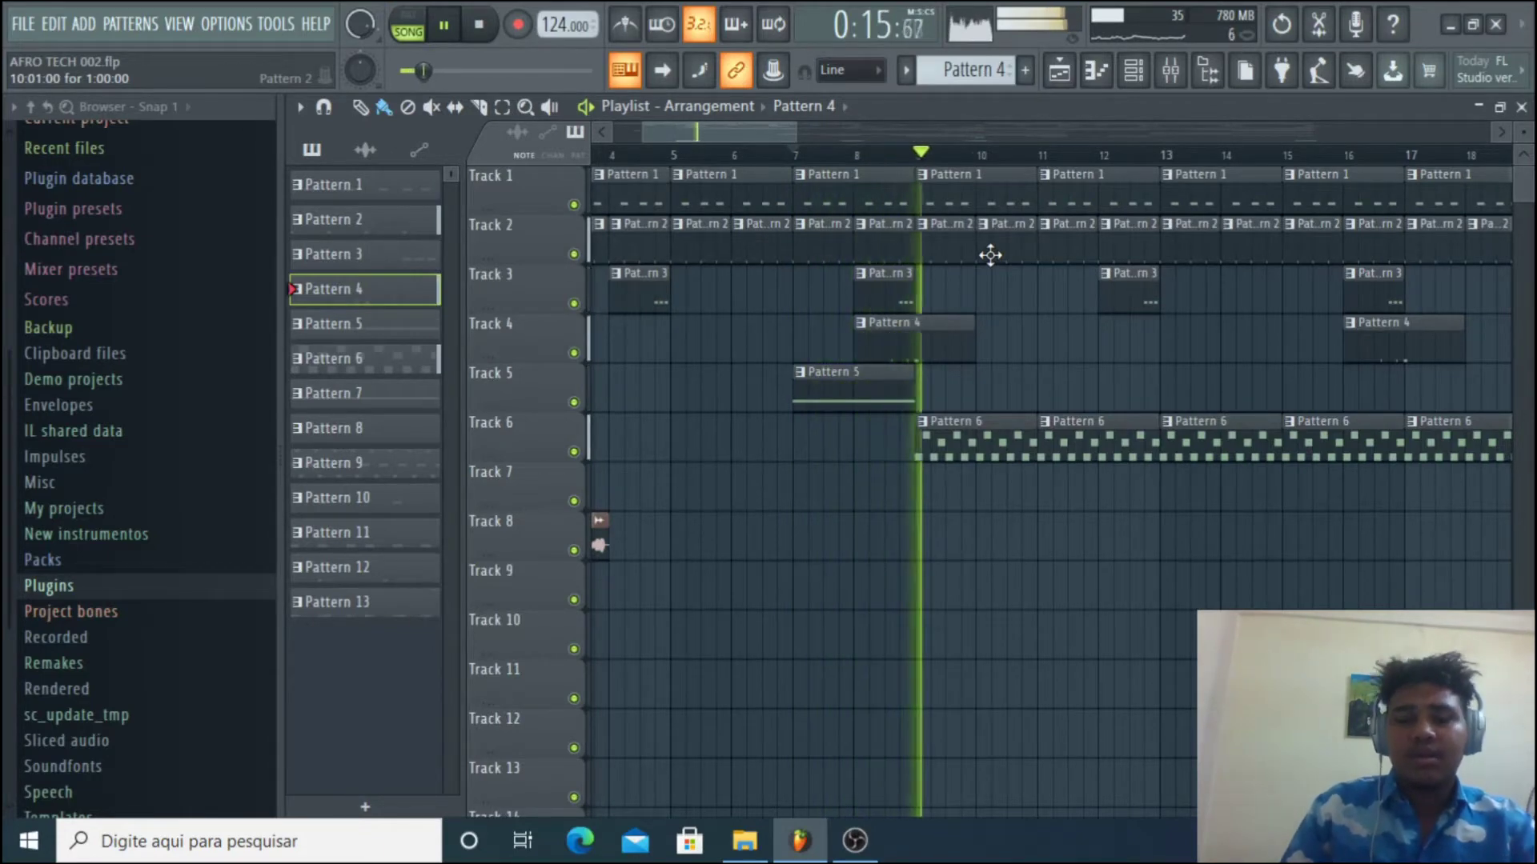
pyautogui.press('space')
# - Open Pattern 5's clip in the Piano roll, play it in song mode, and return to the playlist
pyautogui.doubleClick(879, 394)
pyautogui.press('space')
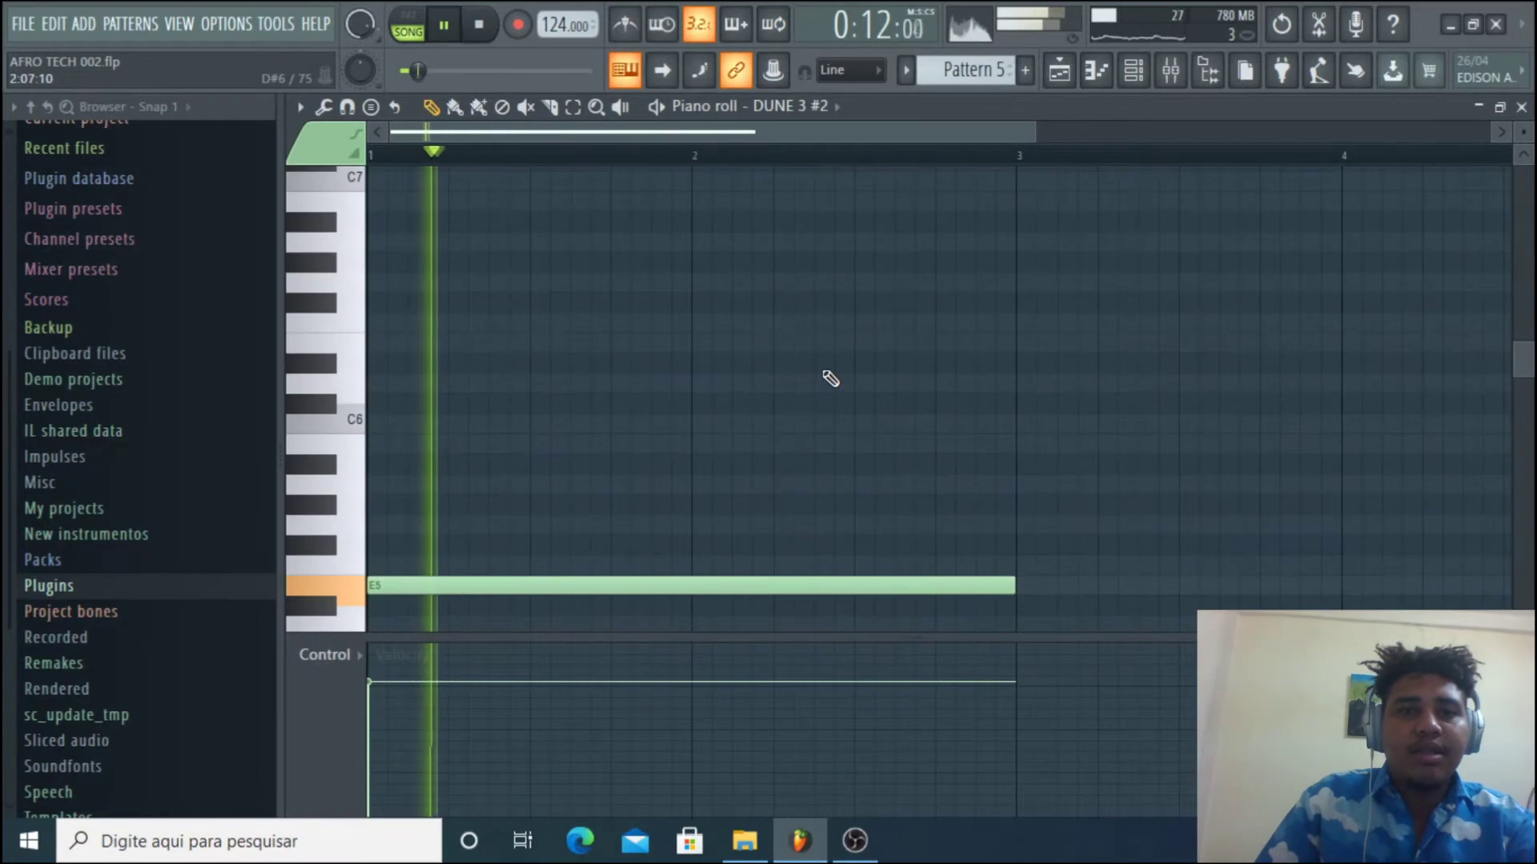
pyautogui.click(1061, 73)
pyautogui.press('space')
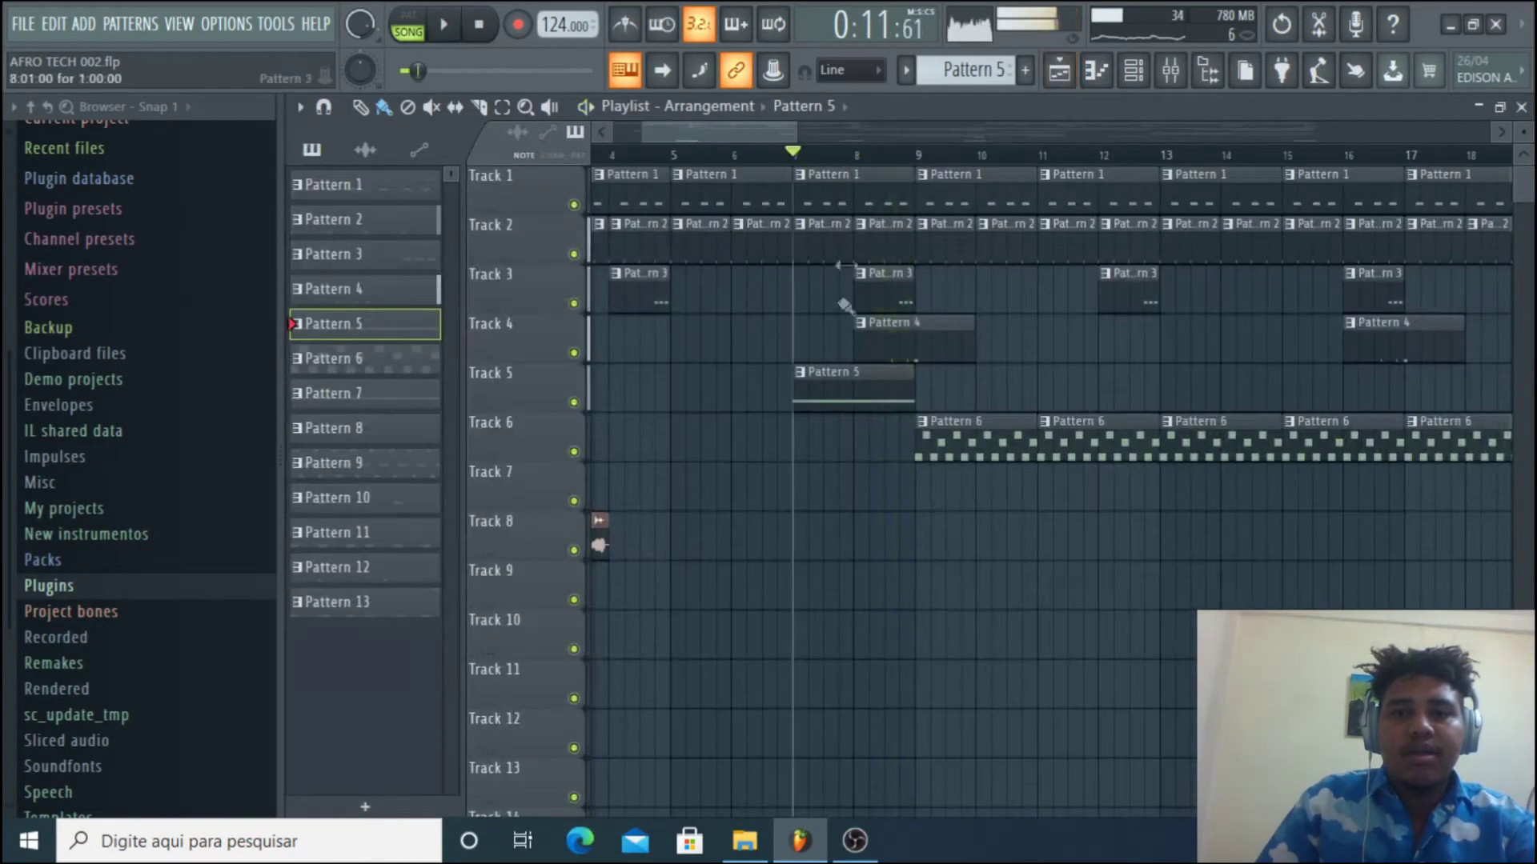
# - Reopen Pattern 5 in the Piano roll and play its sustained E5 note in pattern mode
pyautogui.doubleClick(832, 393)
pyautogui.press('space')
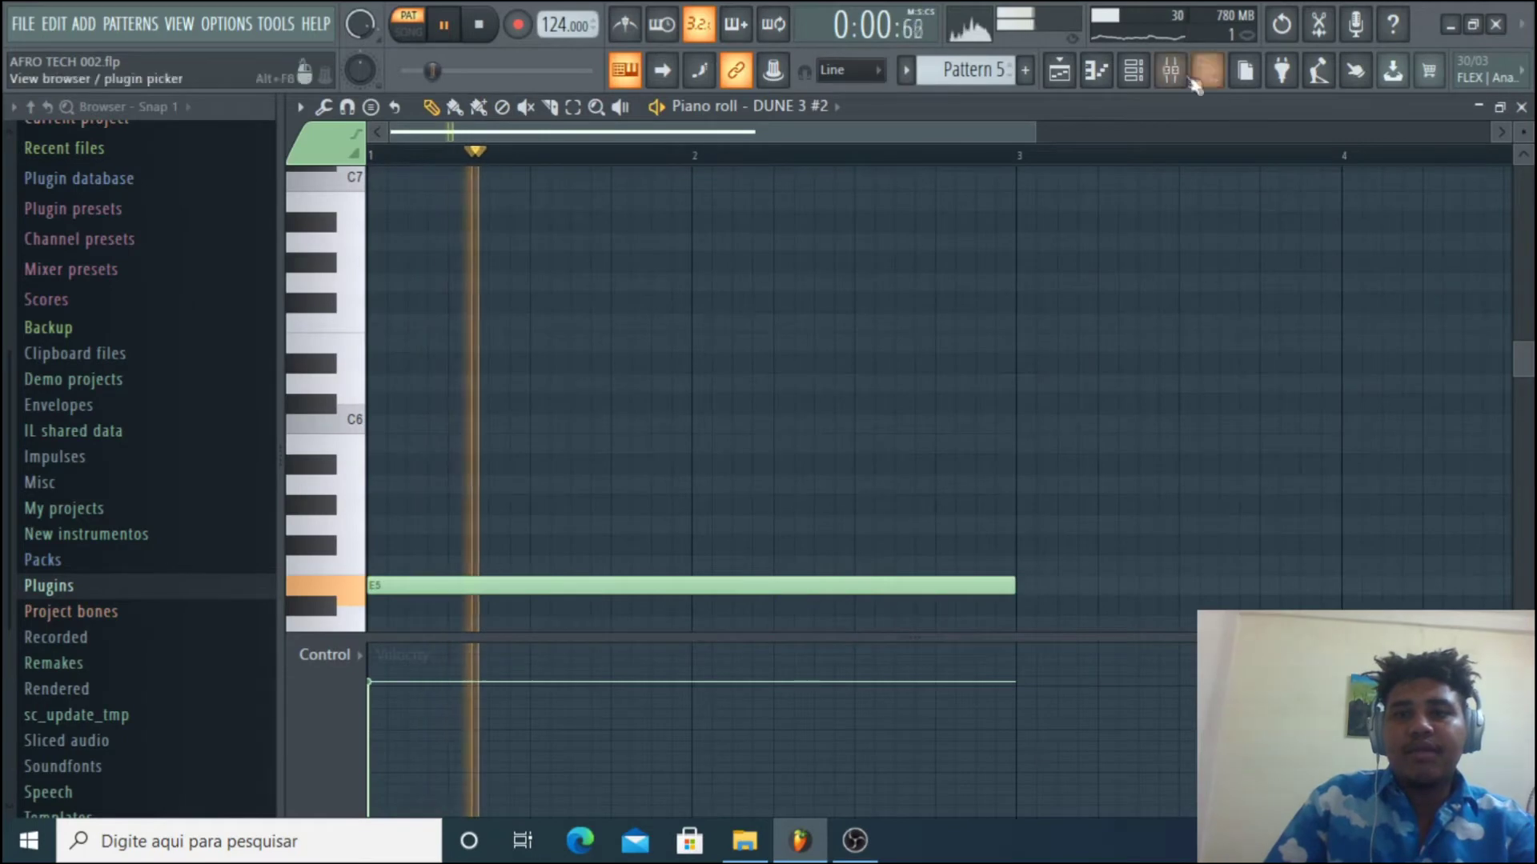
pyautogui.click(1133, 72)
pyautogui.click(867, 513)
pyautogui.click(867, 514)
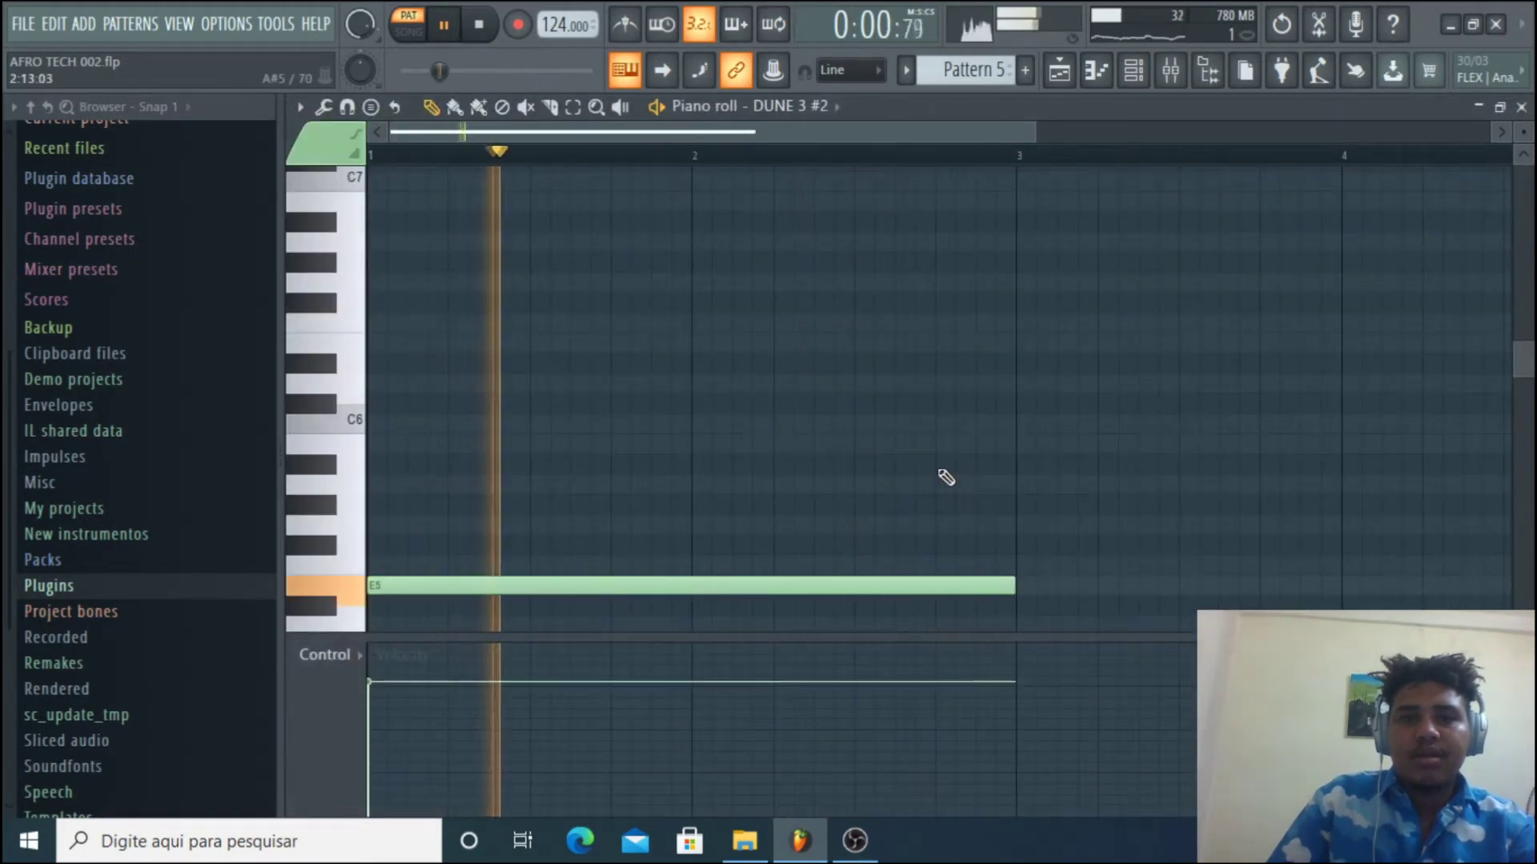
pyautogui.press('space')
# - Show the DUNE 3 #2 channel in the Channel rack and play Pattern 5 briefly
pyautogui.click(1151, 82)
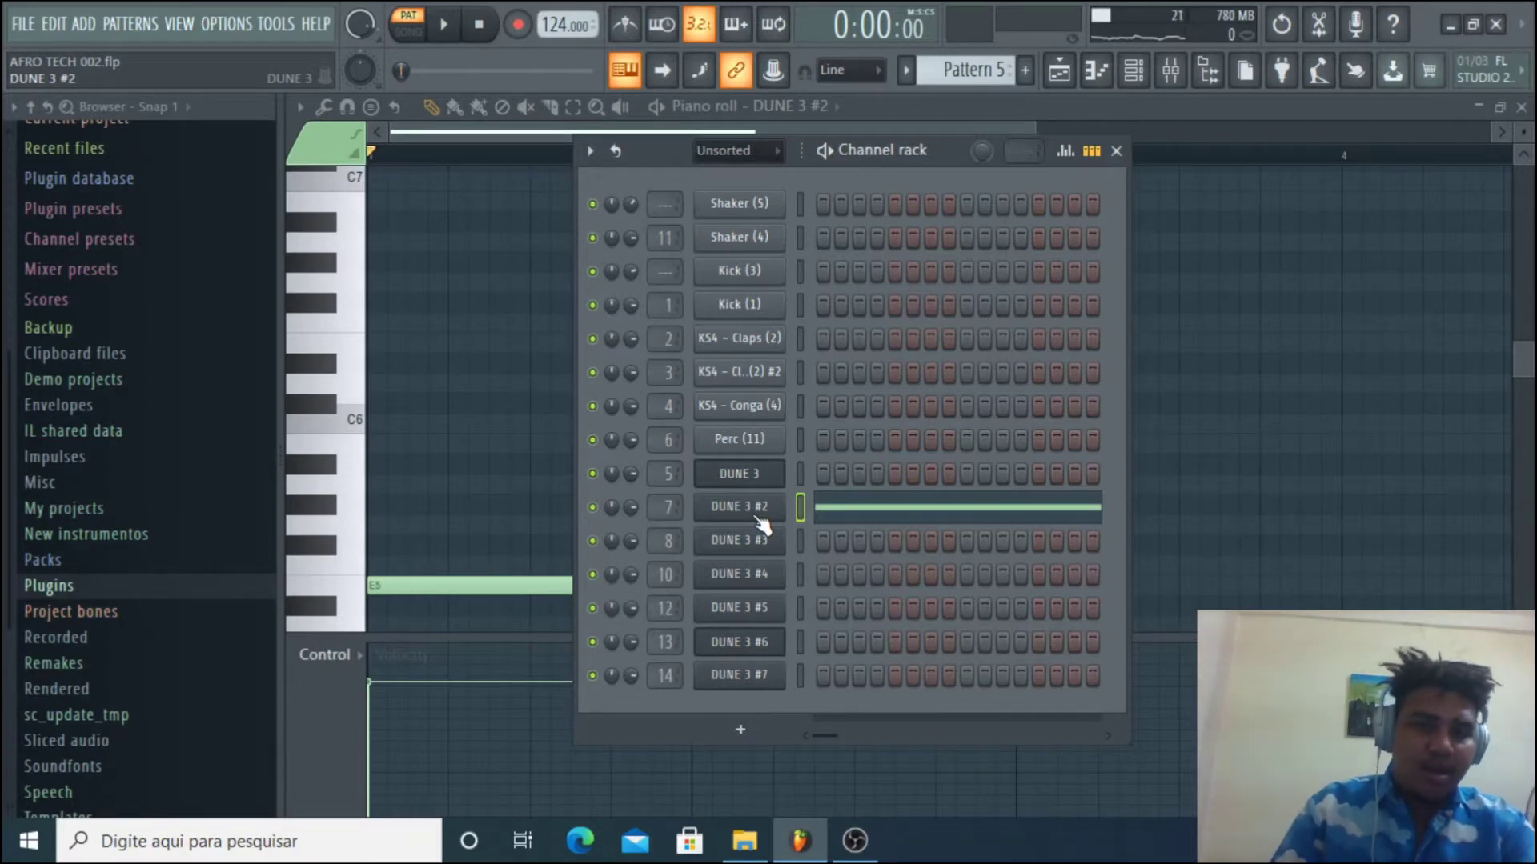
pyautogui.press('space')
pyautogui.press('space')
# - Select the DUNE 3 #2 mixer track during playback and view its EQUO and Gross Beat effects
pyautogui.click(1172, 77)
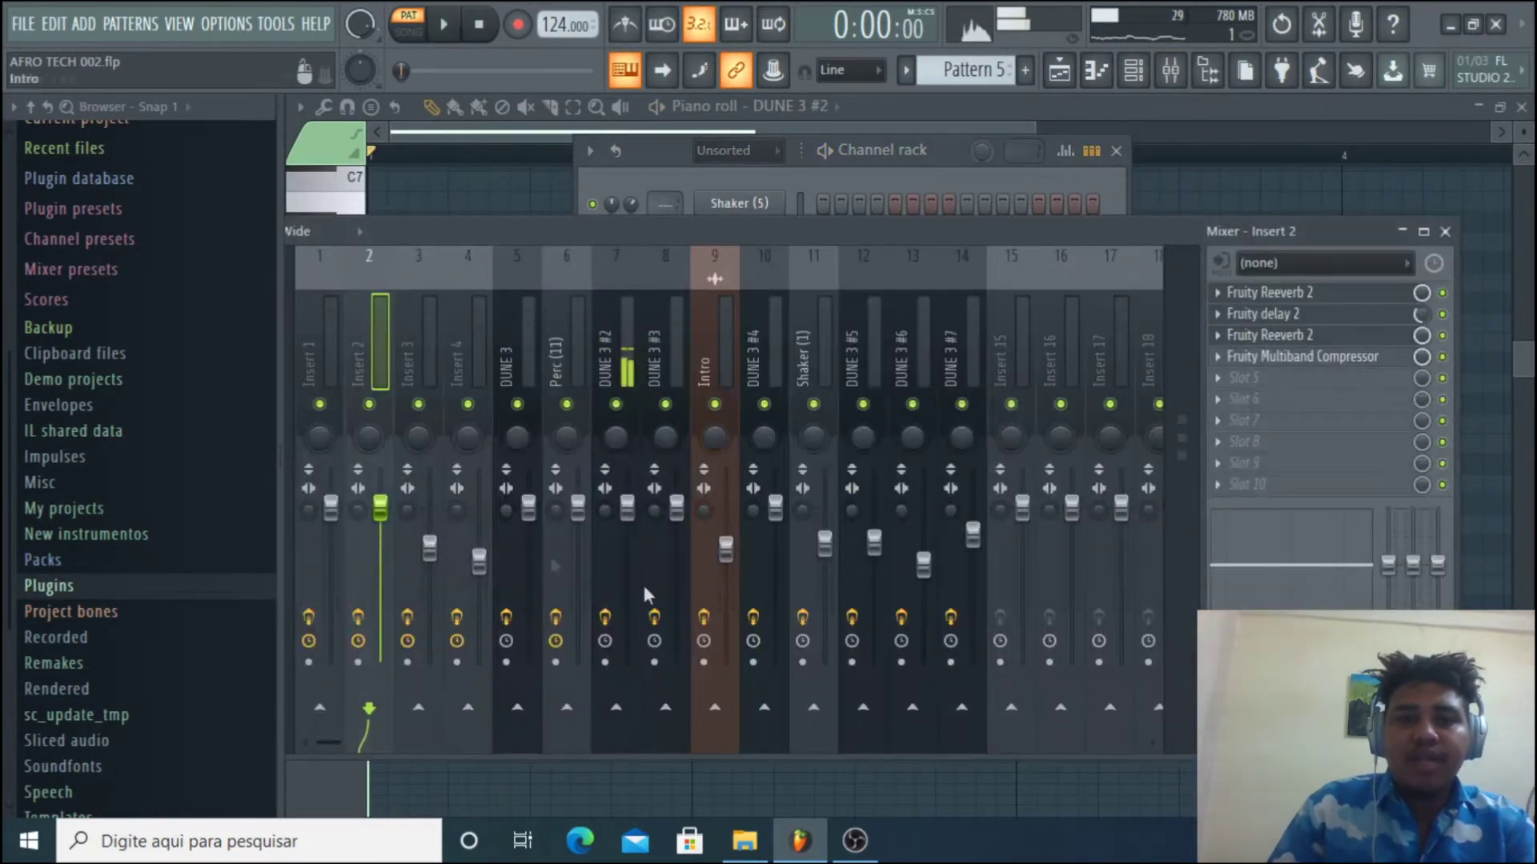
pyautogui.click(628, 377)
pyautogui.press('space')
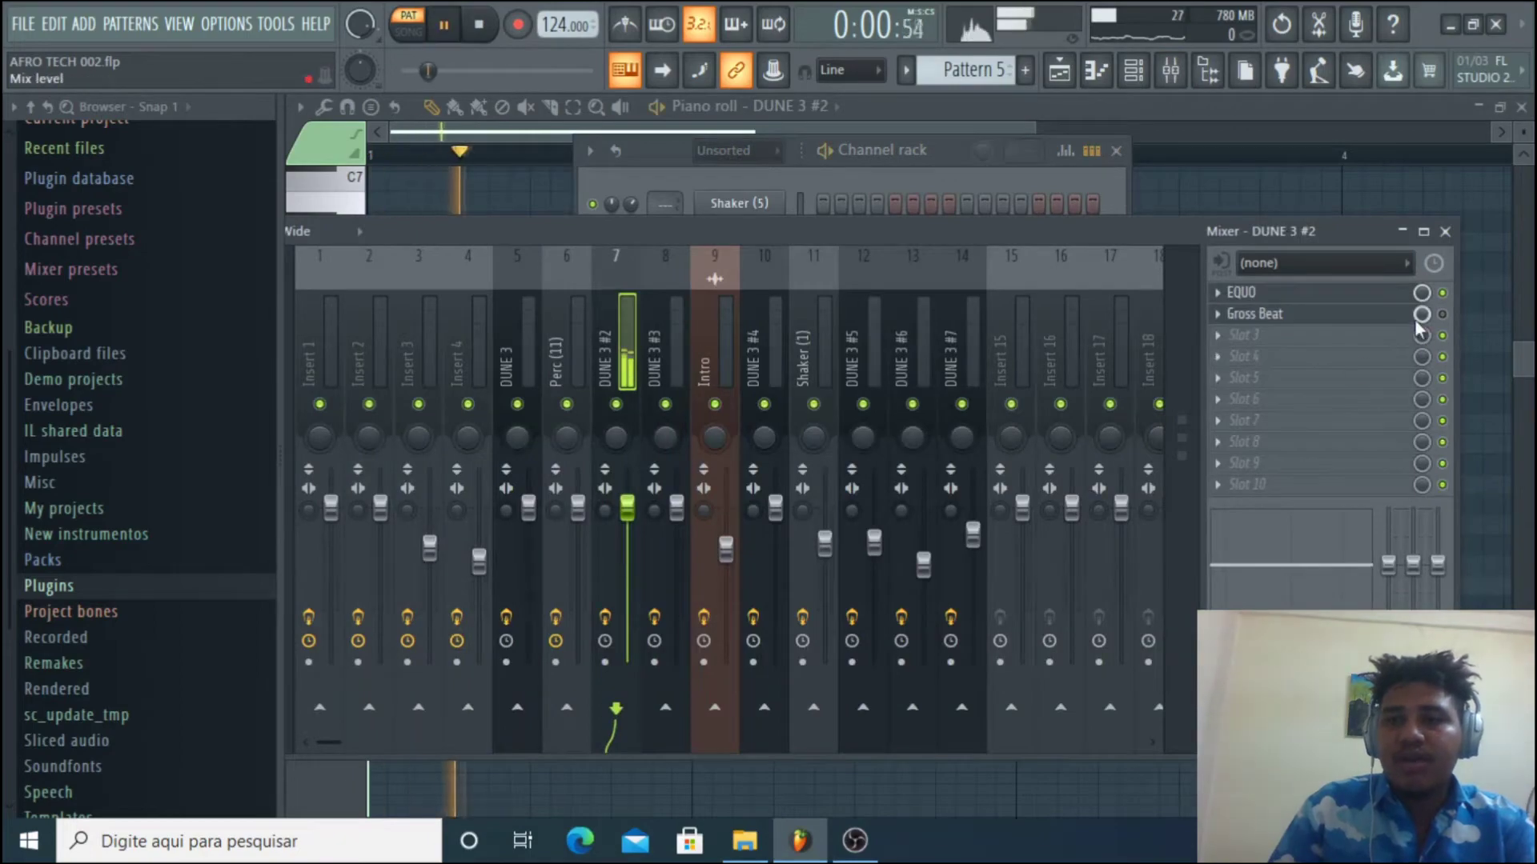
pyautogui.click(1280, 314)
pyautogui.press('space')
# - Find the Gross Beat - Mute / solo automation clip on Track 17 of the playlist and play it from bar 7
pyautogui.click(1070, 74)
pyautogui.moveTo(746, 126); pyautogui.dragTo(761, 134)
pyautogui.scroll(-3, 783, 358)
pyautogui.scroll(-5, 790, 362)
pyautogui.scroll(2, 790, 362)
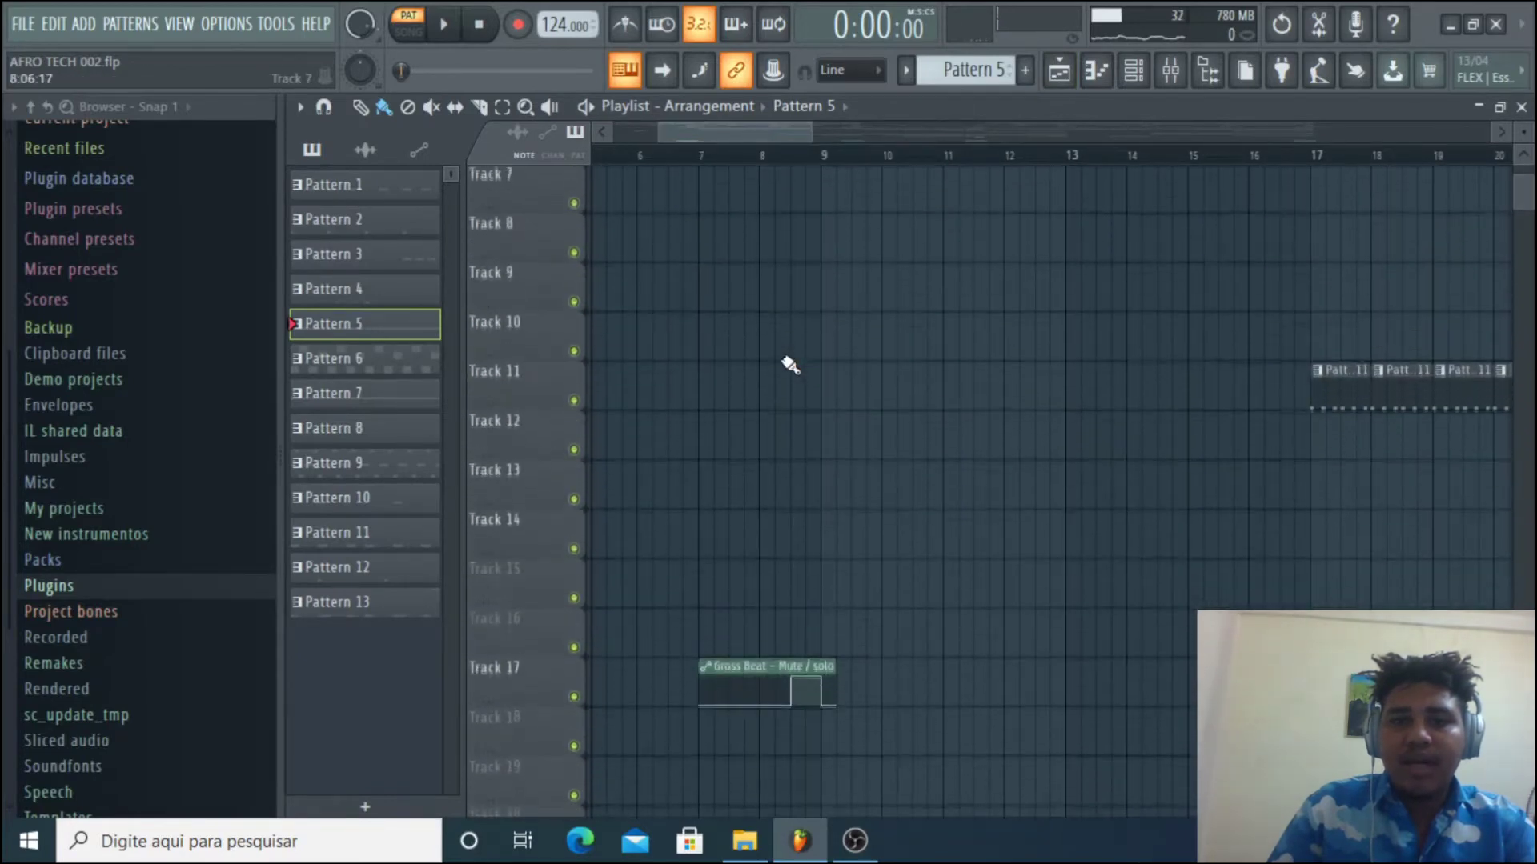
pyautogui.click(716, 157)
pyautogui.press('space')
pyautogui.scroll(-3, 1097, 497)
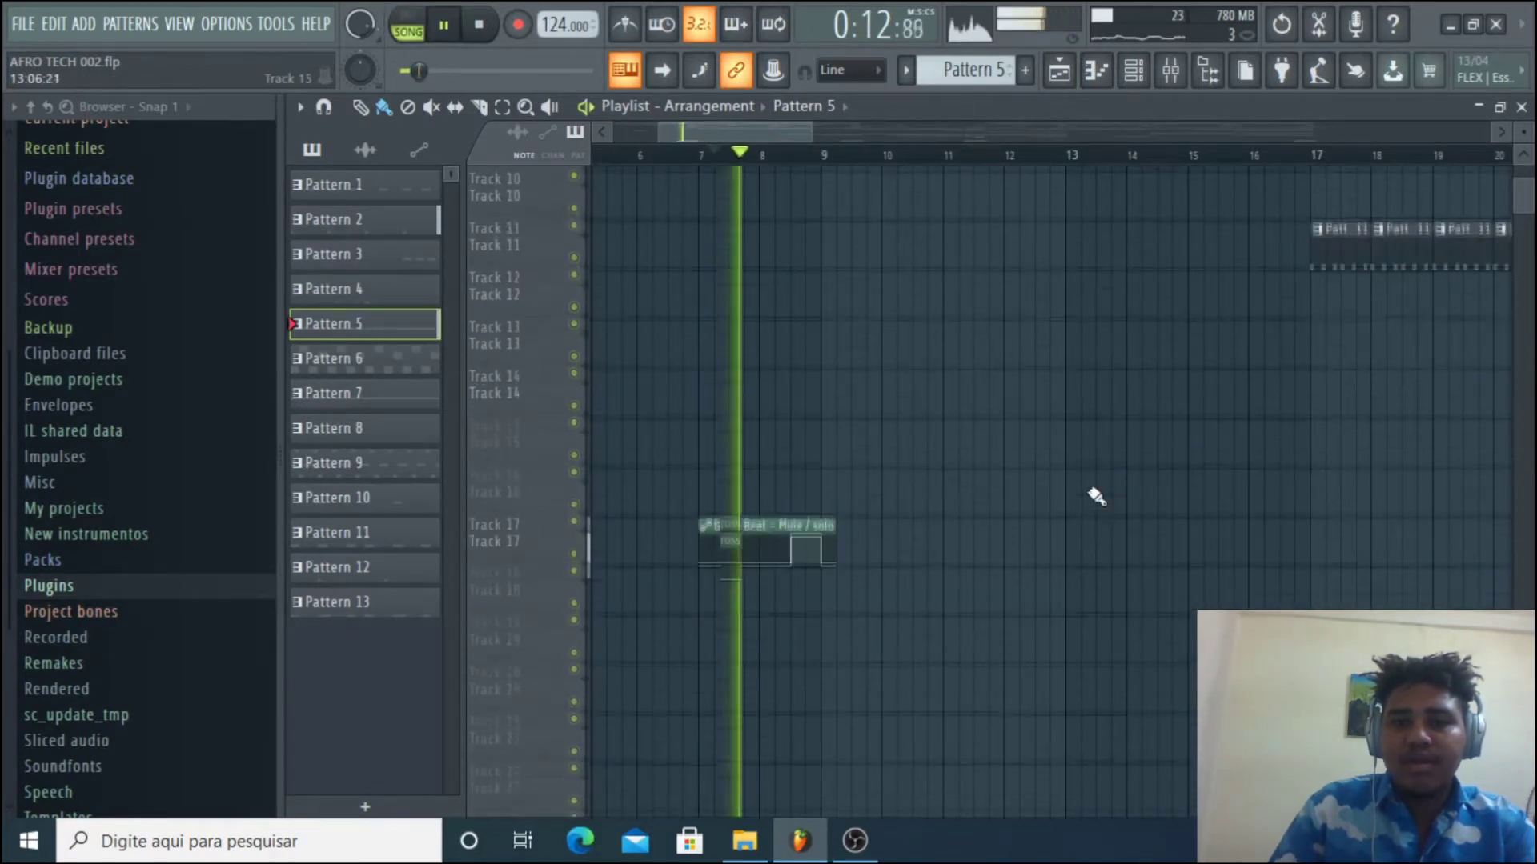
# - Zoom the playlist in on the Gross Beat automation clip and replay that section to examine where the effect switches on
pyautogui.moveTo(818, 132); pyautogui.dragTo(696, 132)
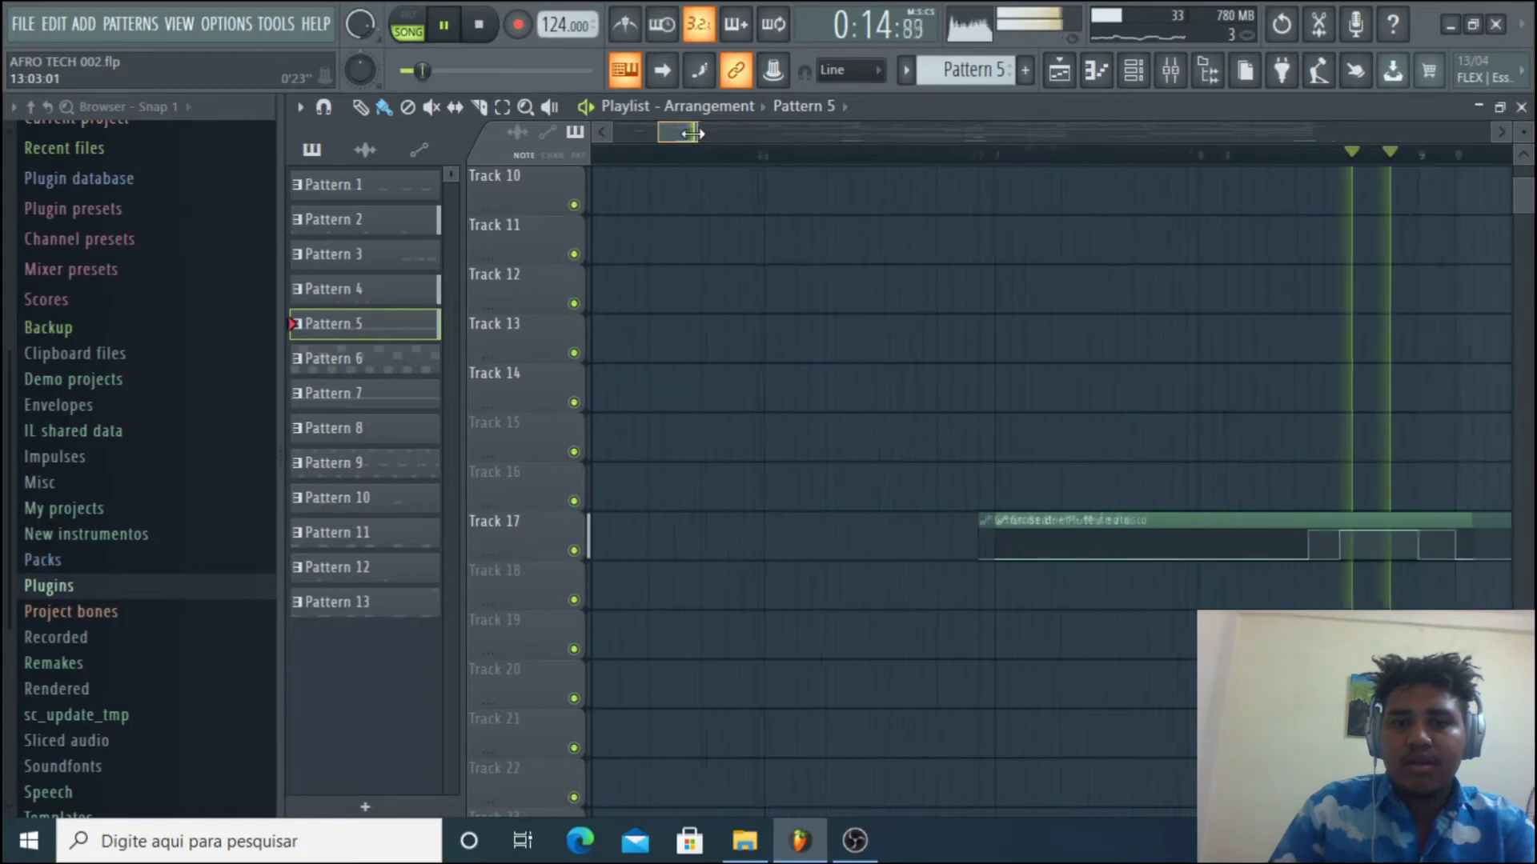
pyautogui.press('space')
pyautogui.press('space')
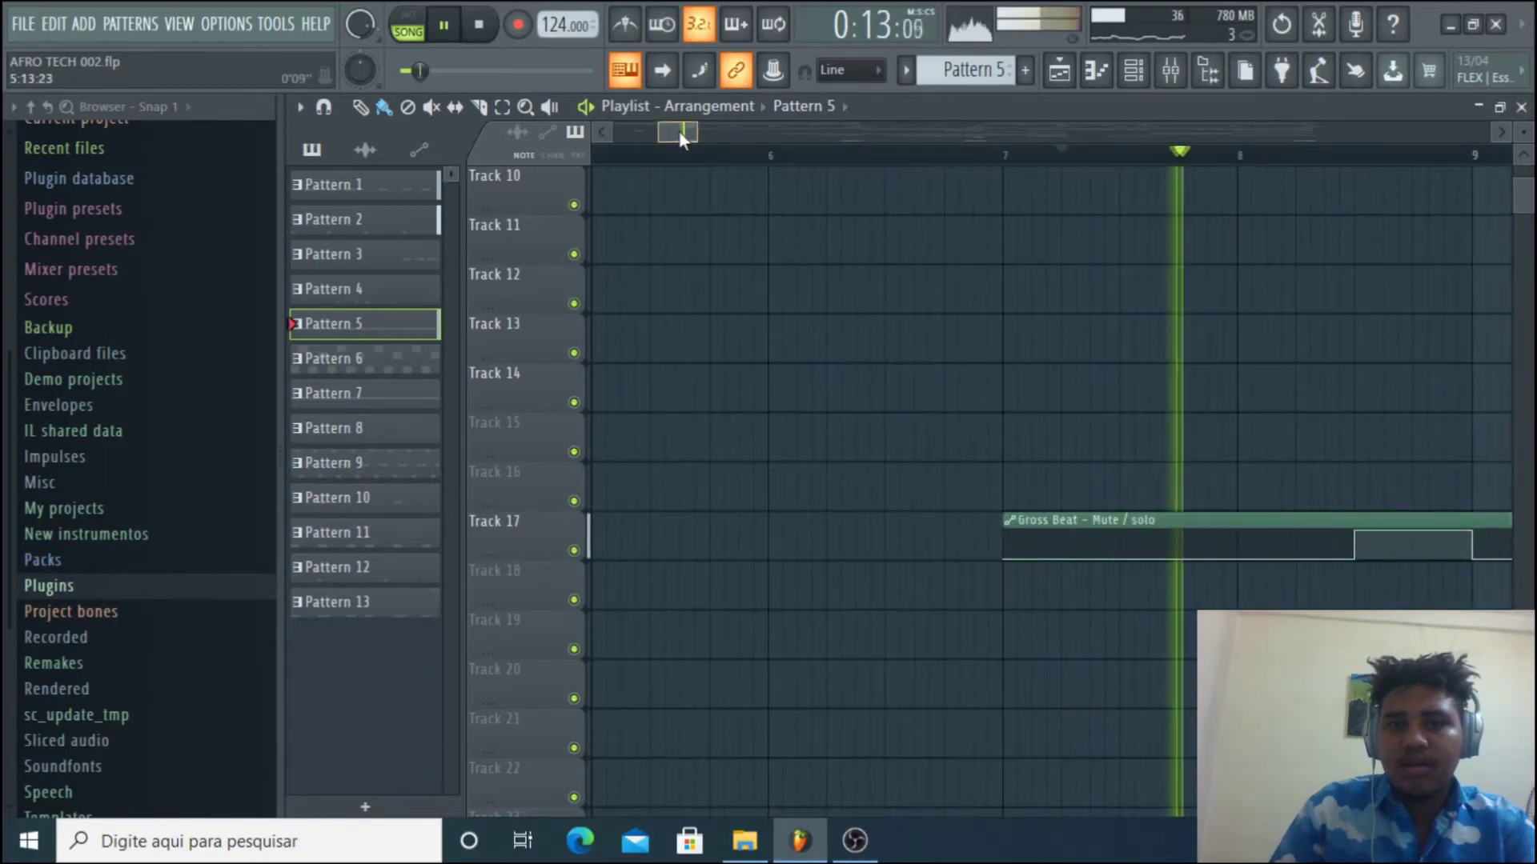
pyautogui.moveTo(678, 131); pyautogui.dragTo(707, 136)
pyautogui.press('space')
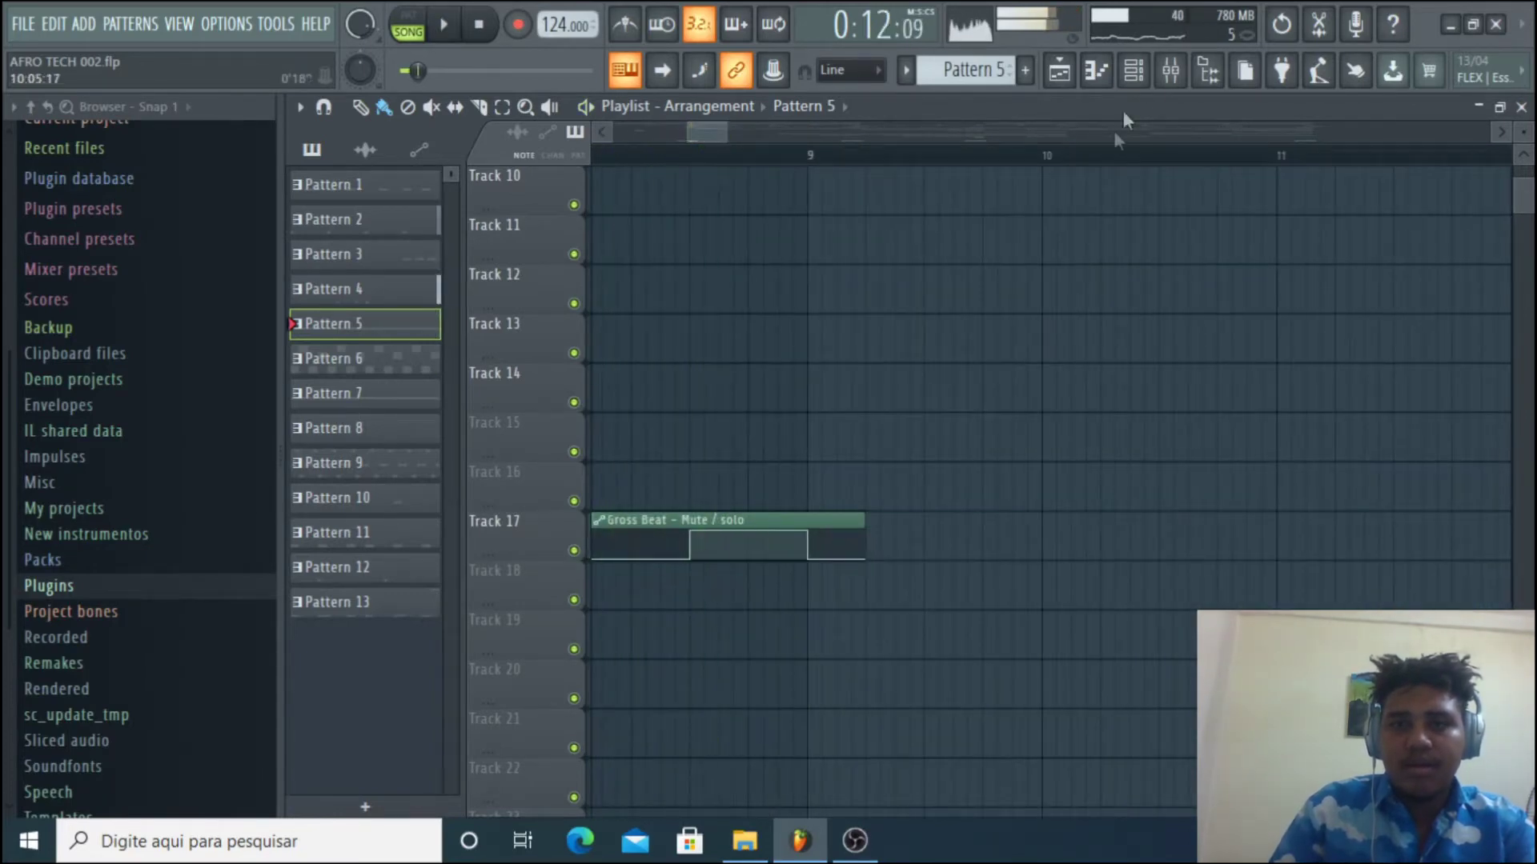
# - Open Gross Beat on the DUNE 3 #2 mixer track, watch it while the song plays, and close it
pyautogui.click(1170, 71)
pyautogui.click(1255, 314)
pyautogui.press('space')
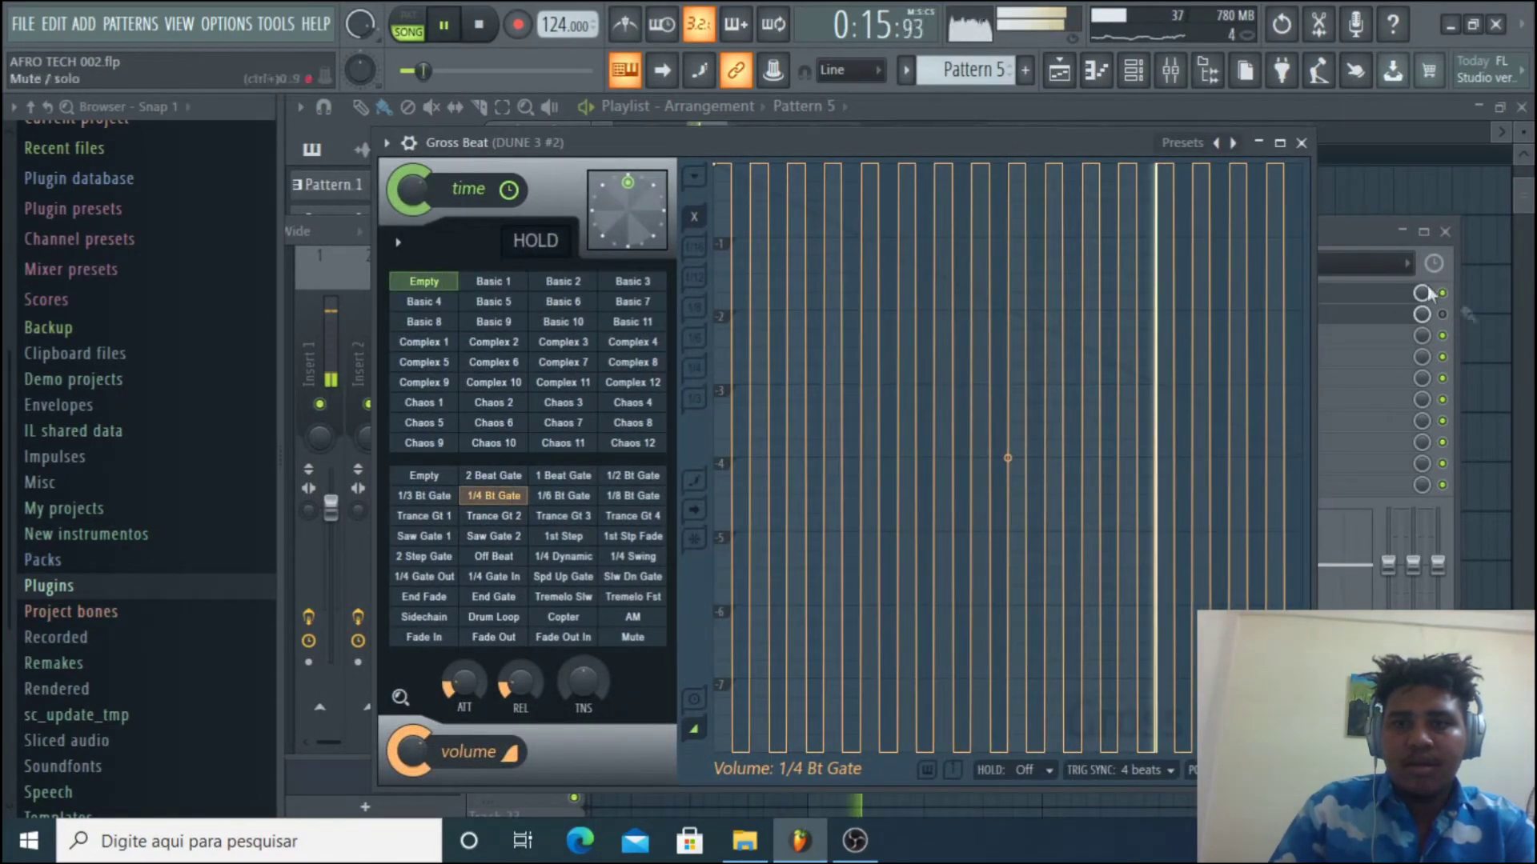
pyautogui.click(1301, 142)
# - Zoom the playlist back out to the Pattern 6 clips on Track 6 and stop the song
pyautogui.click(724, 130)
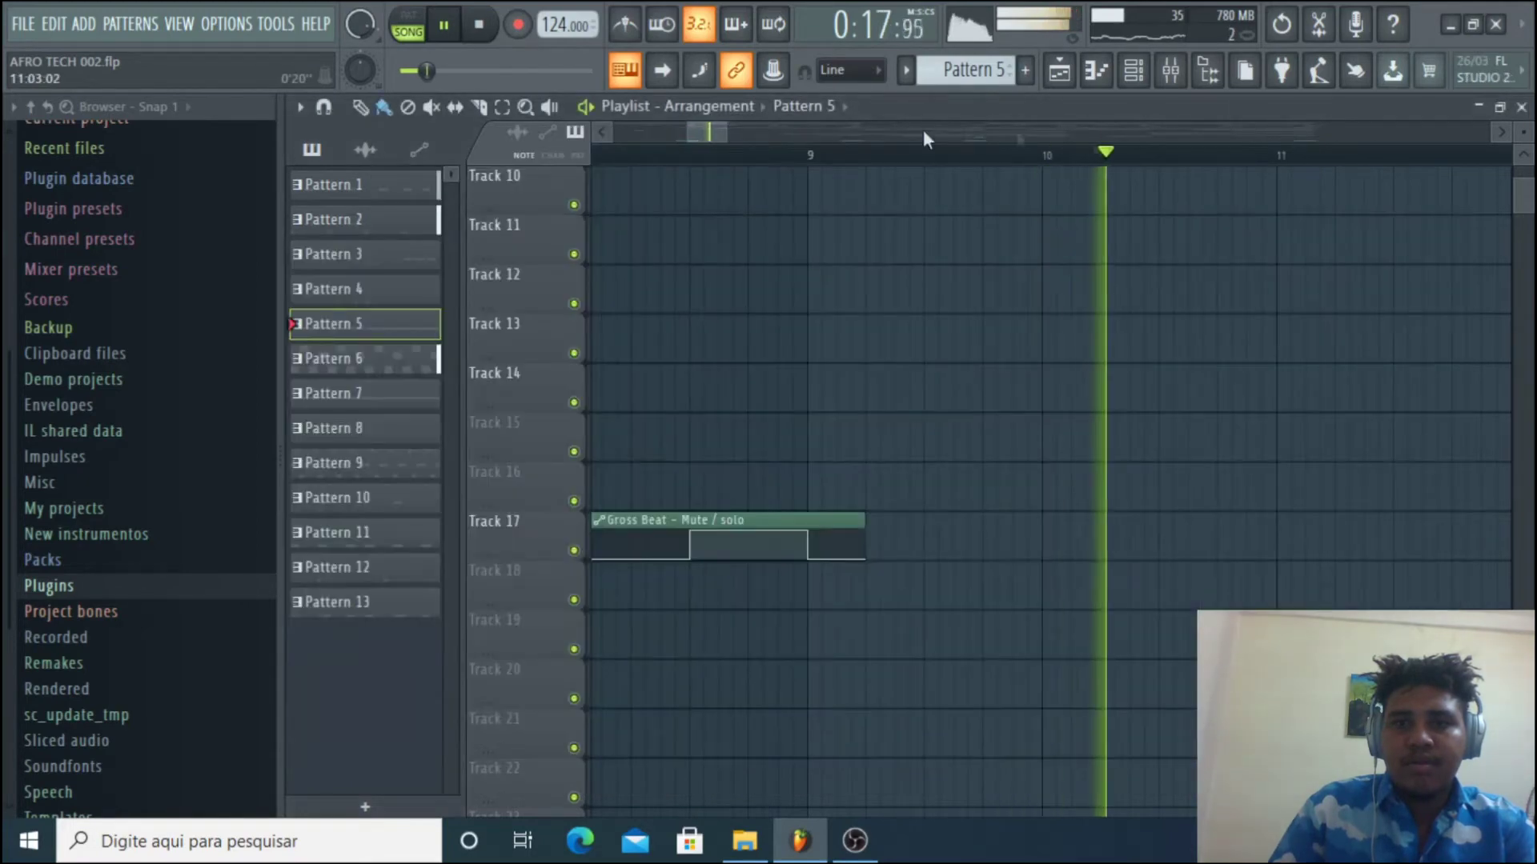
pyautogui.moveTo(724, 130); pyautogui.dragTo(833, 130)
pyautogui.scroll(5, 971, 470)
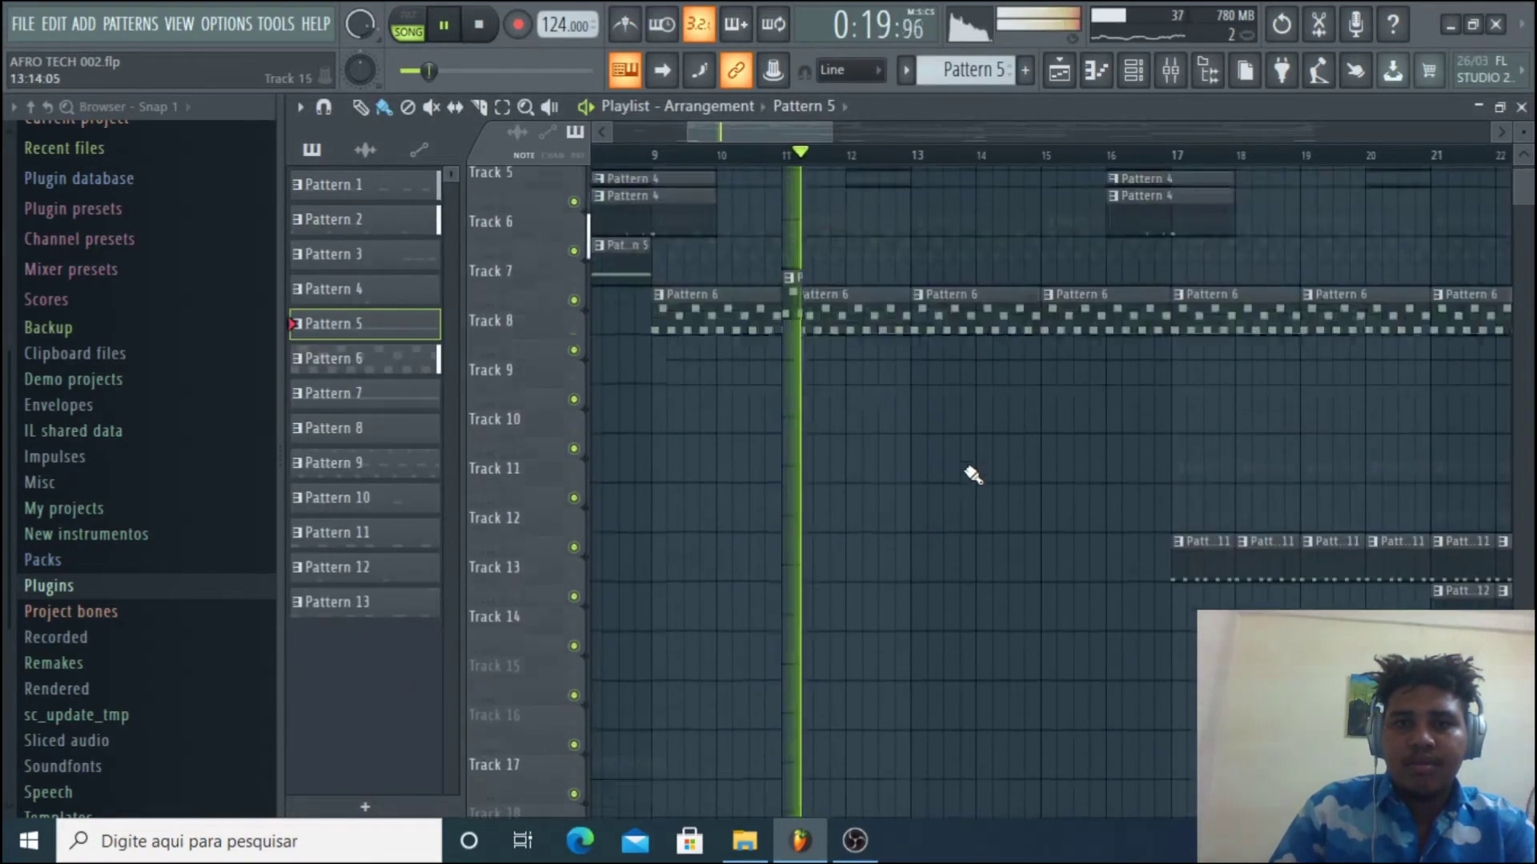
pyautogui.press('space')
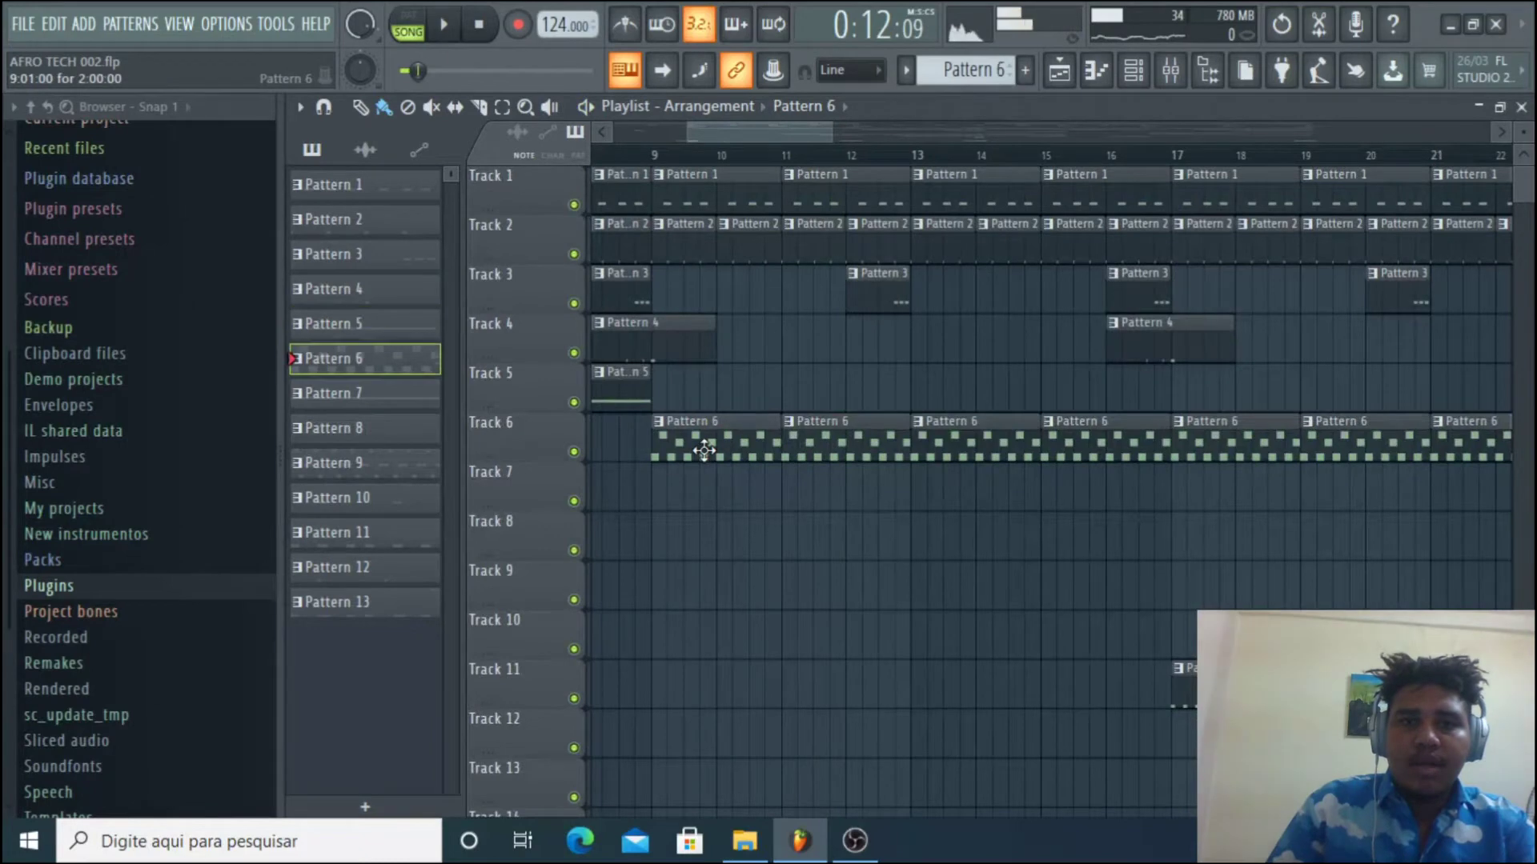
# - Open Pattern 6 in the Piano roll, play it in pattern mode, and show its DUNE 3 #3 channel in the Channel rack
pyautogui.doubleClick(705, 450)
pyautogui.click(420, 23)
pyautogui.scroll(3, 673, 319)
pyautogui.press('space')
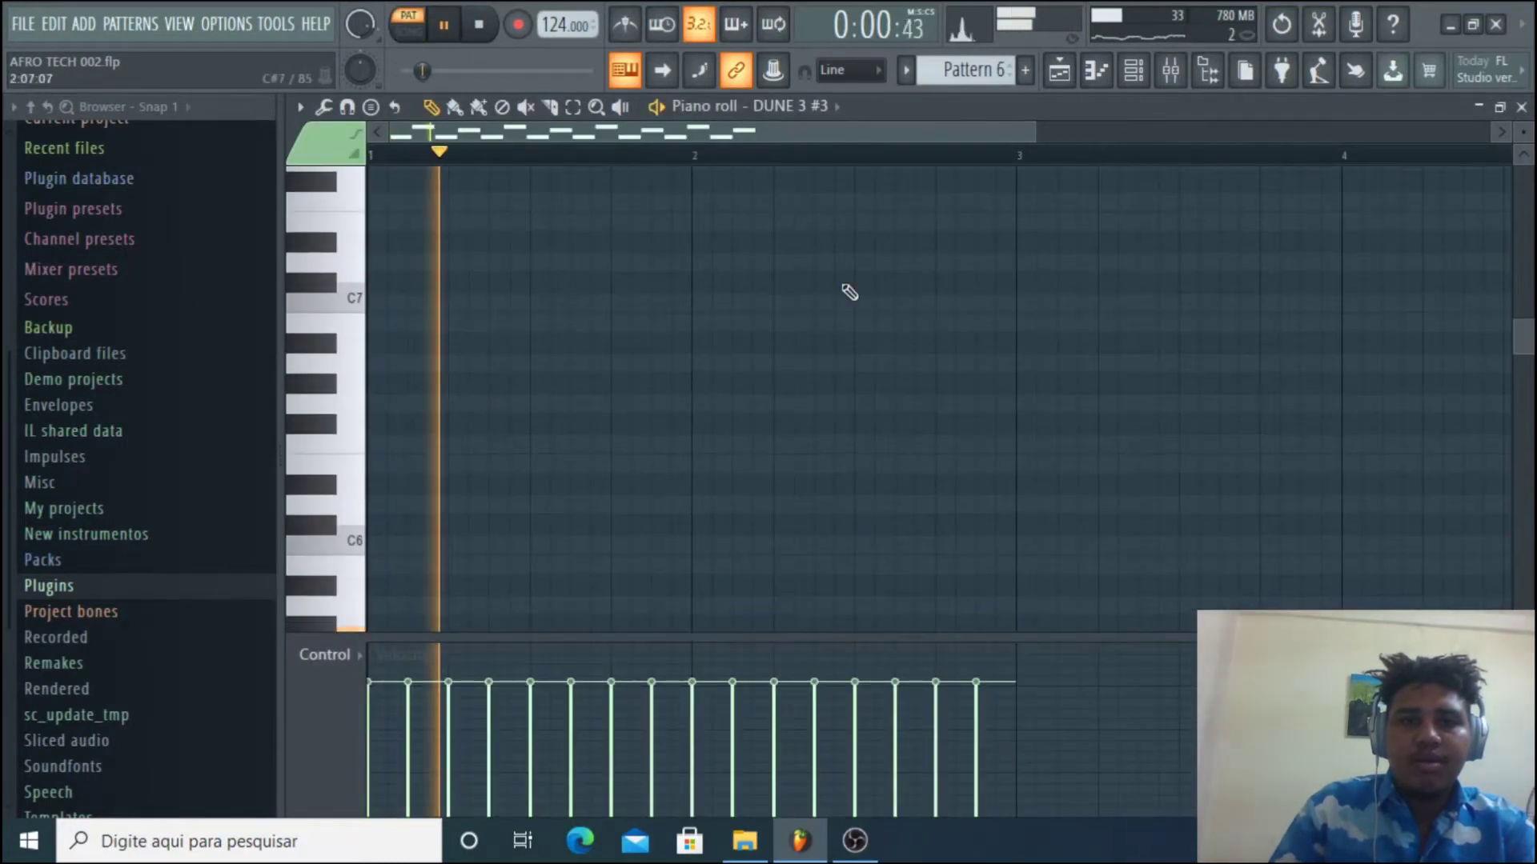
pyautogui.click(1149, 72)
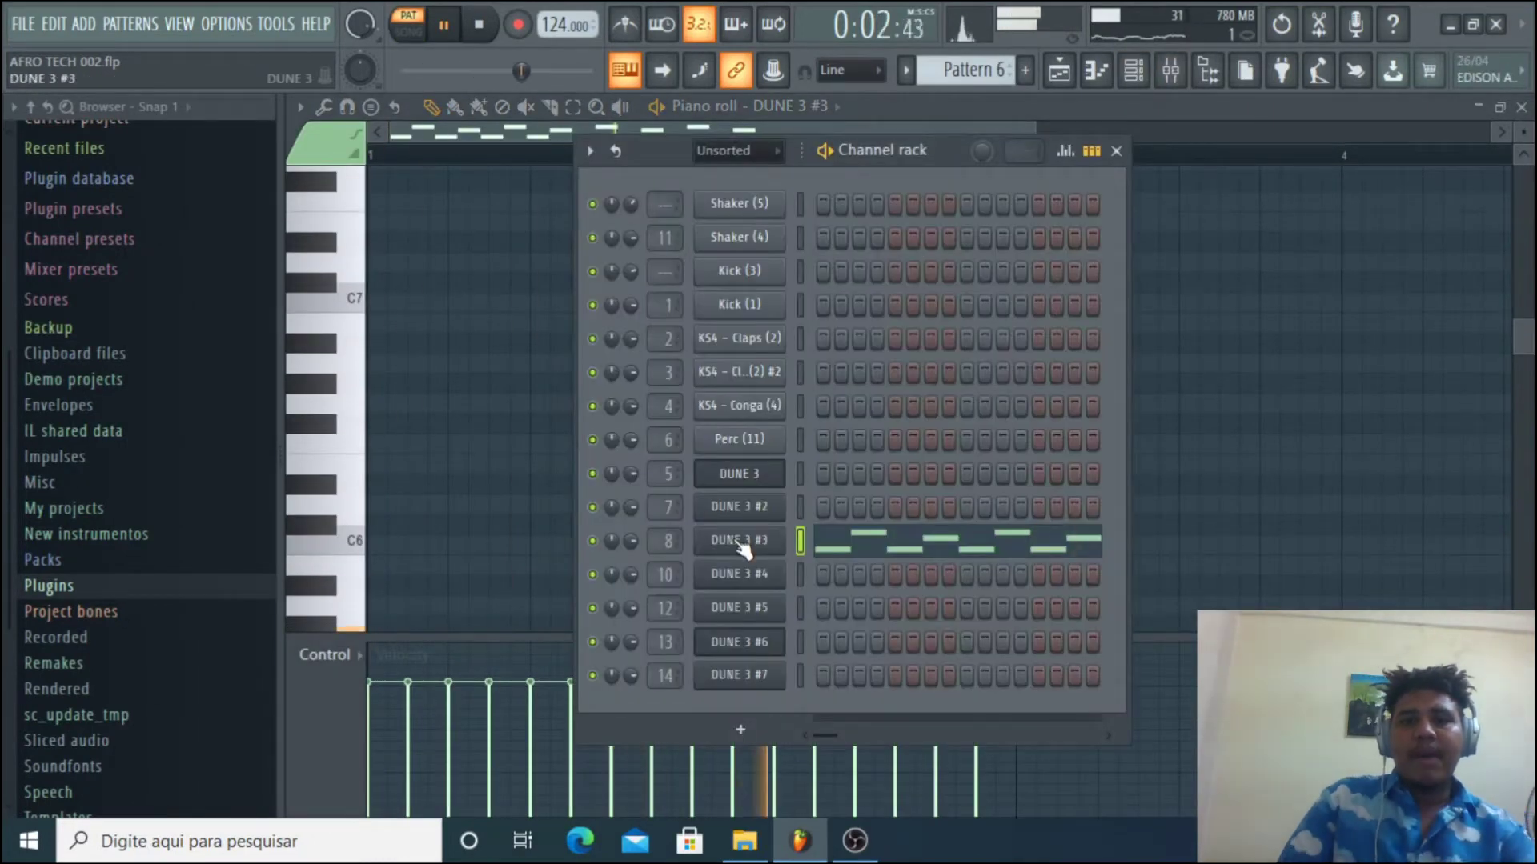
# - Select the DUNE 3 #3 mixer track, show its effects, and open its EQUO equalizer
pyautogui.click(1170, 71)
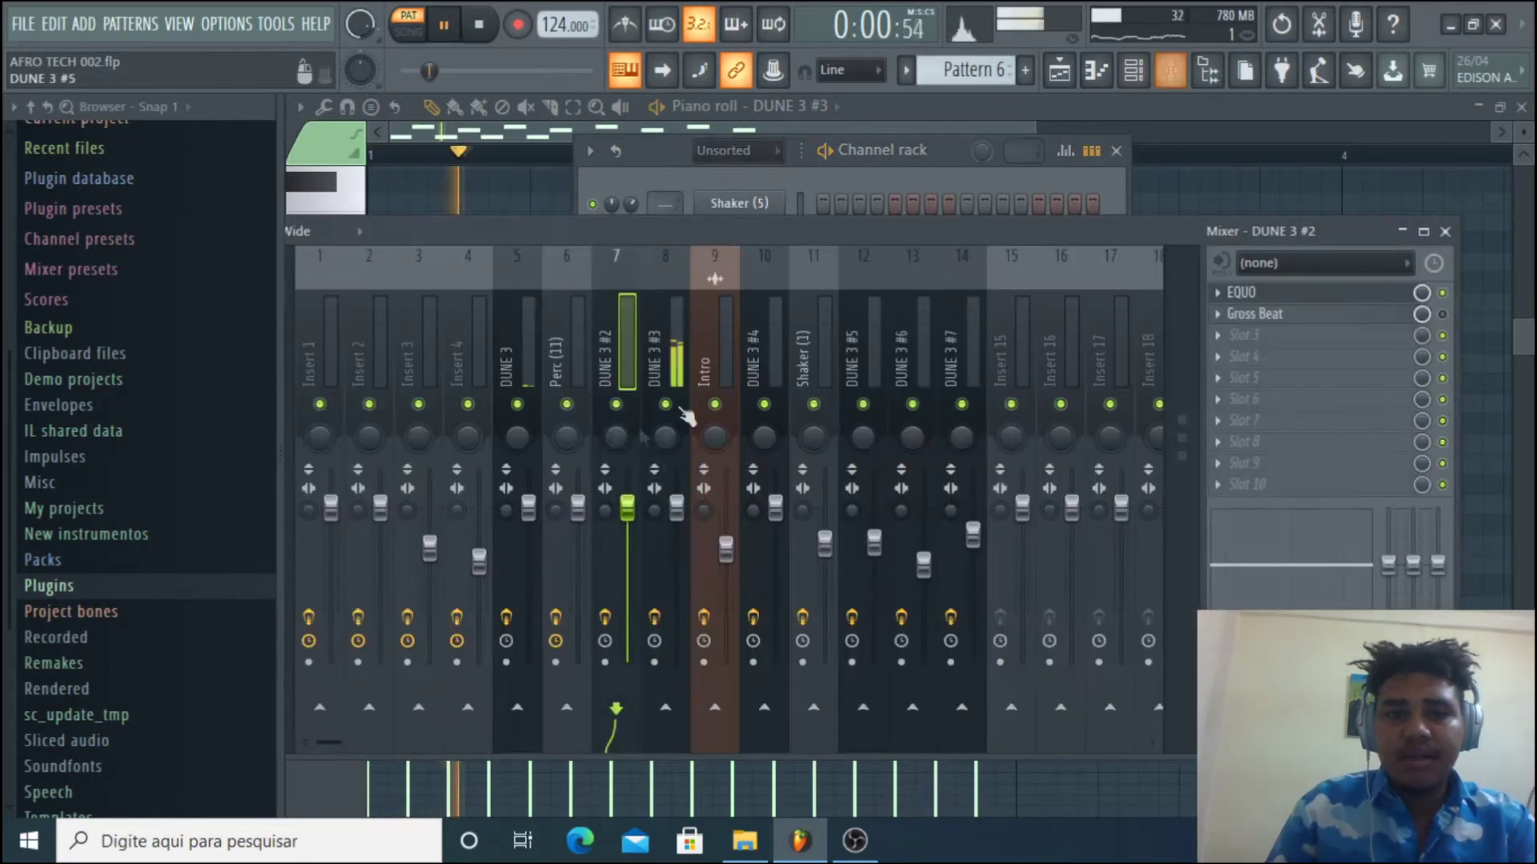
pyautogui.click(676, 360)
pyautogui.press('space')
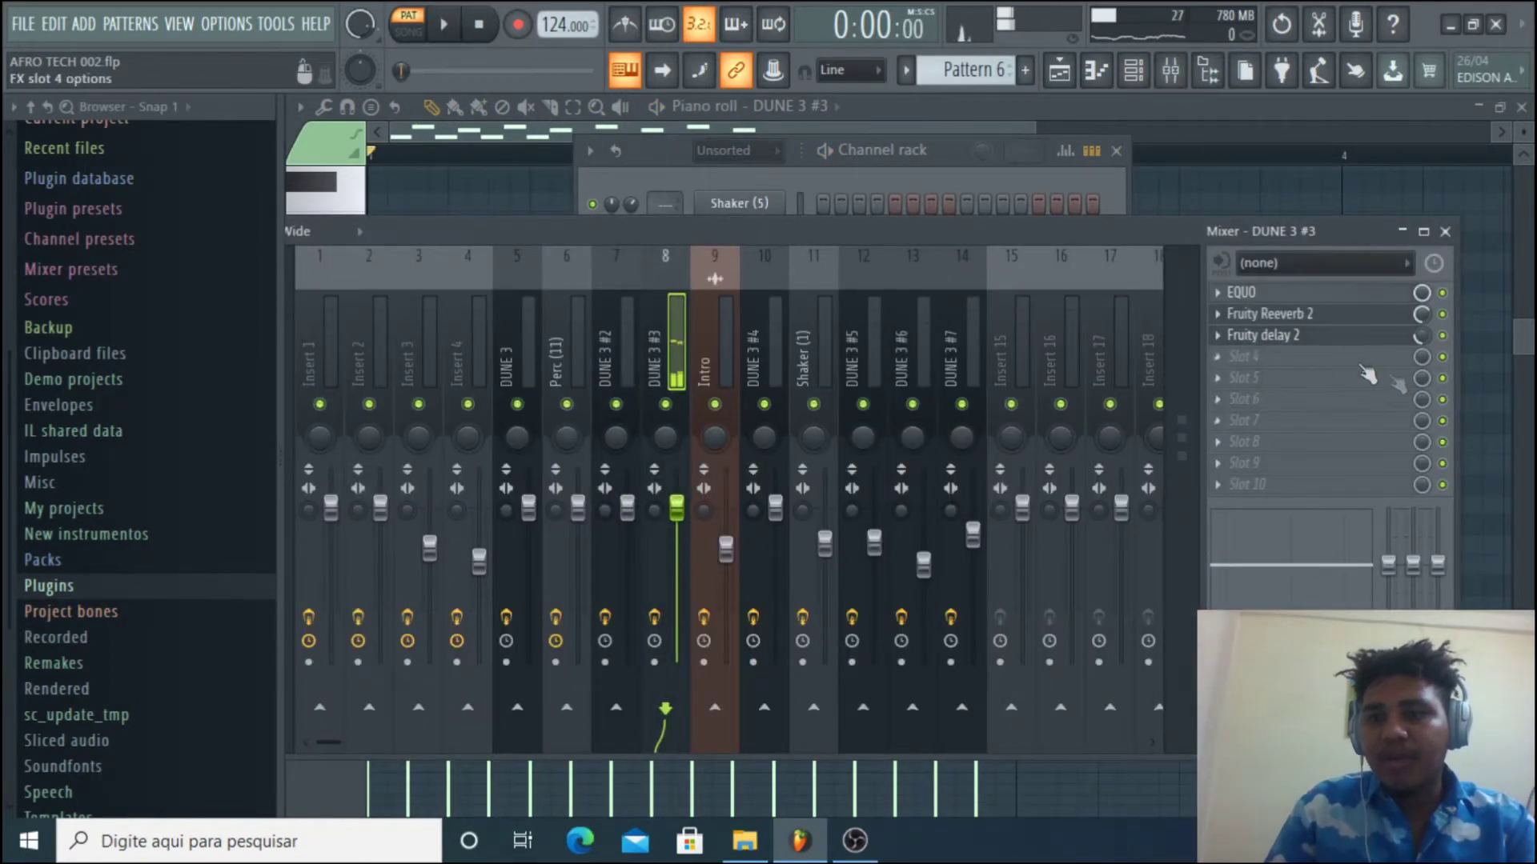
pyautogui.click(1353, 296)
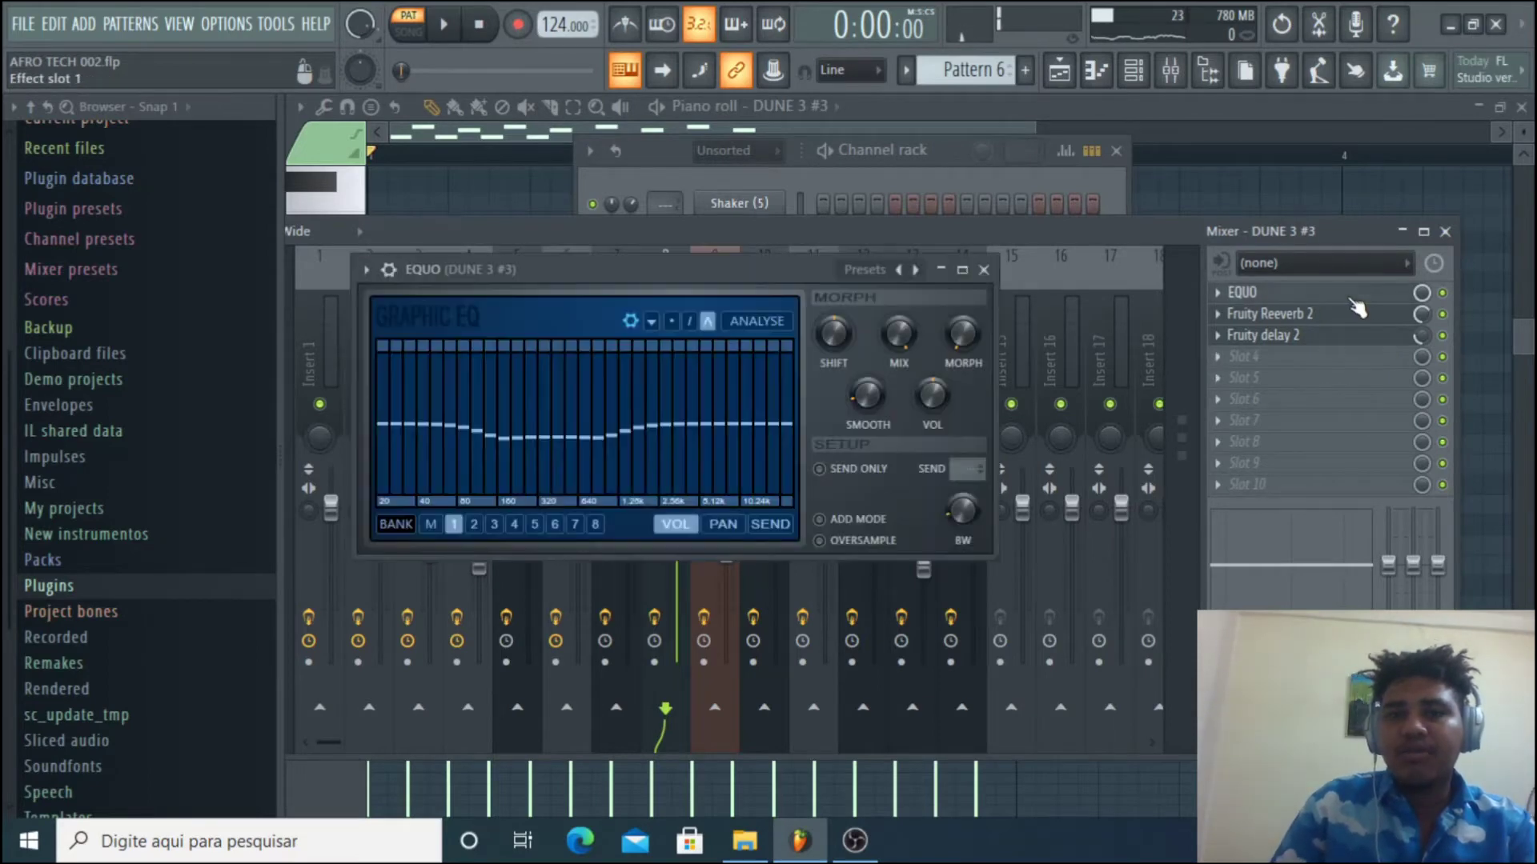
pyautogui.click(810, 188)
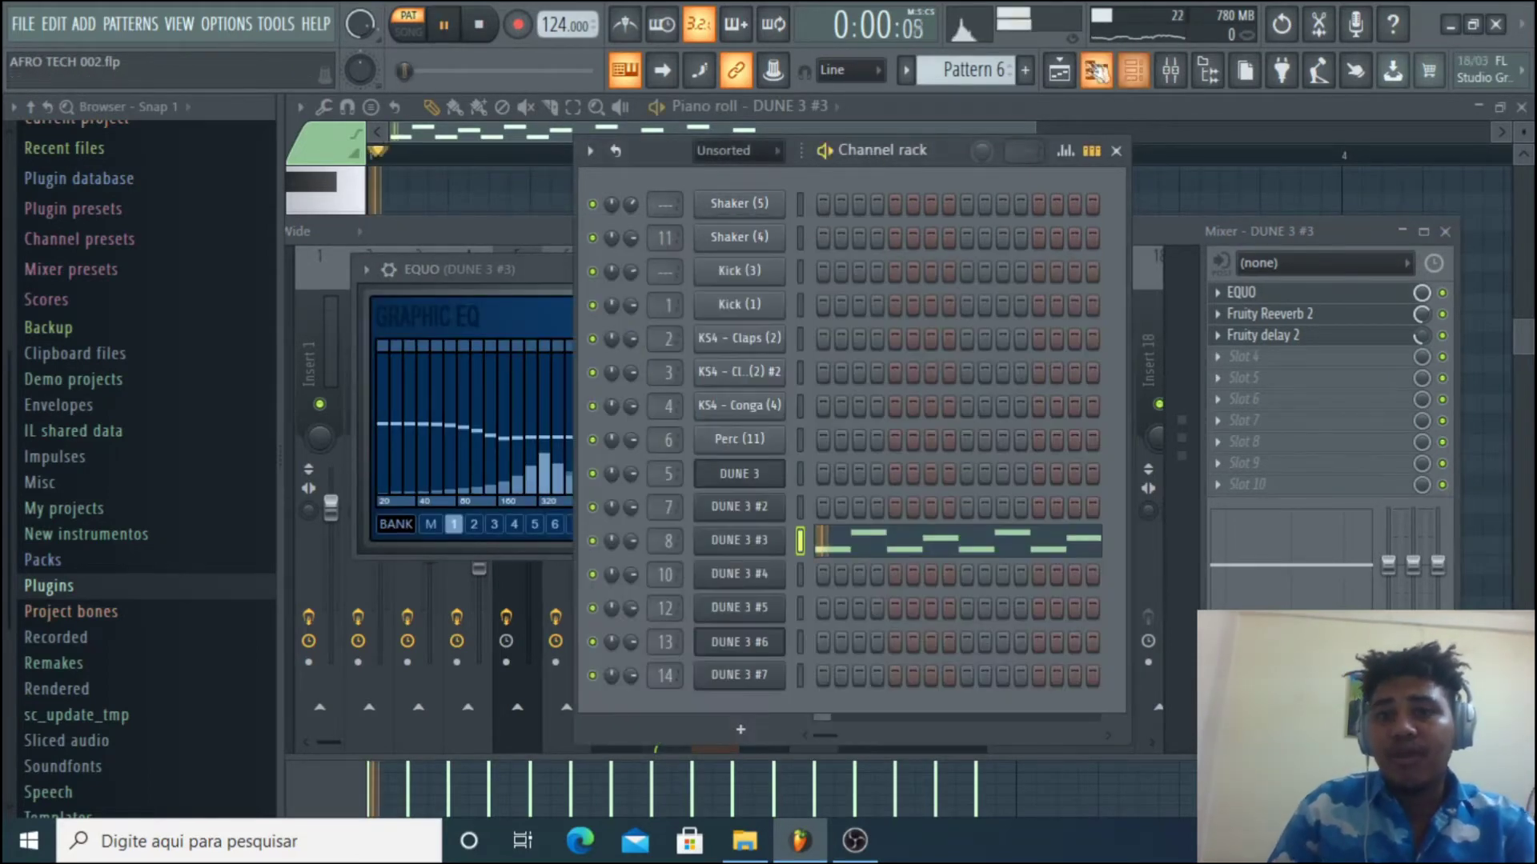
# - Bypass Fruity delay 2 on the DUNE 3 #3 track and play Pattern 6 to hear the sound without it
pyautogui.click(1448, 342)
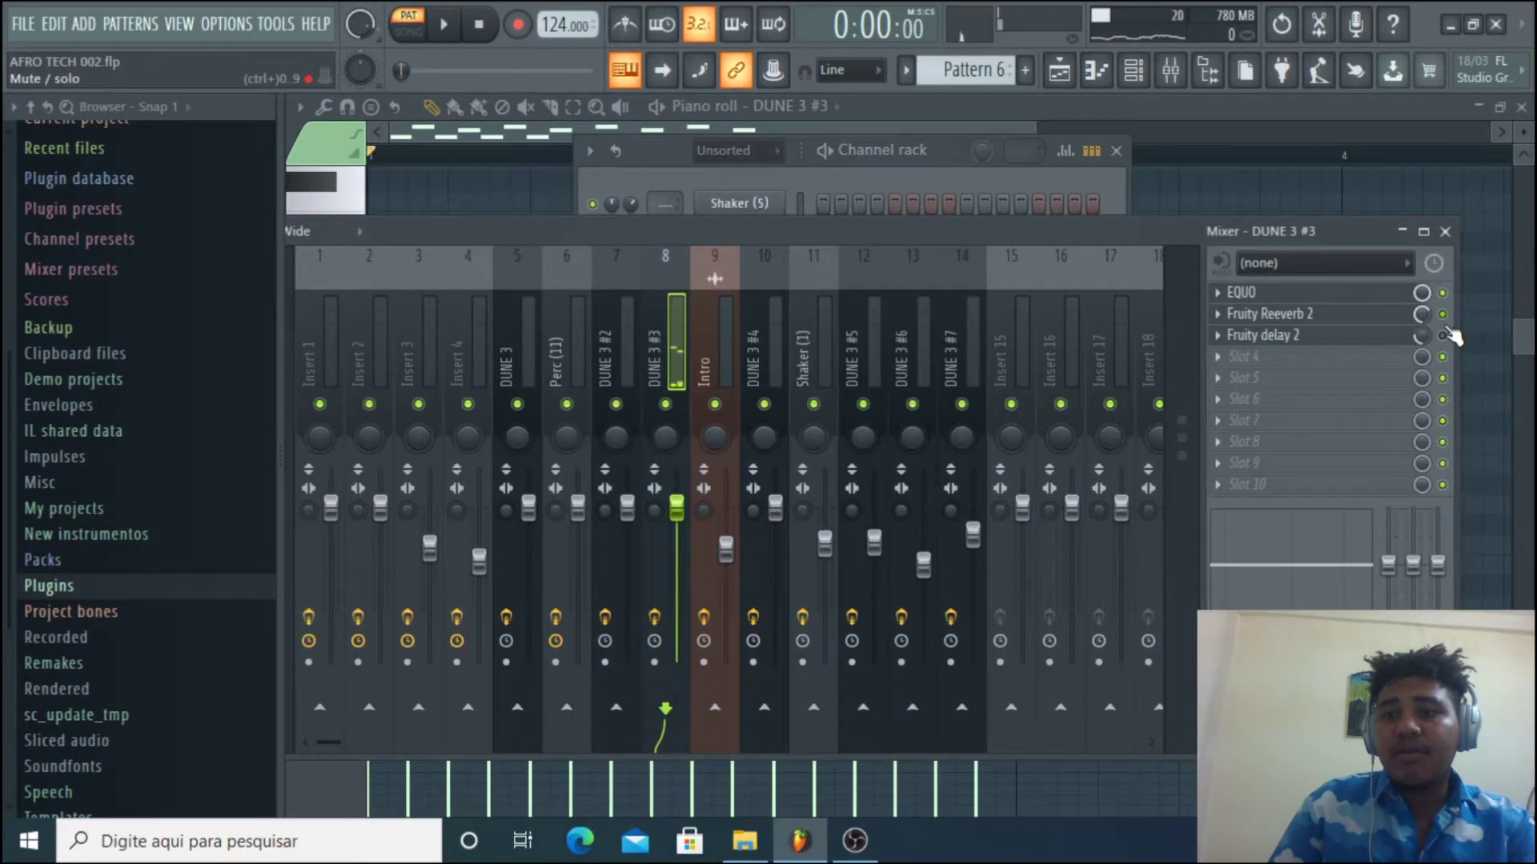
pyautogui.press('space')
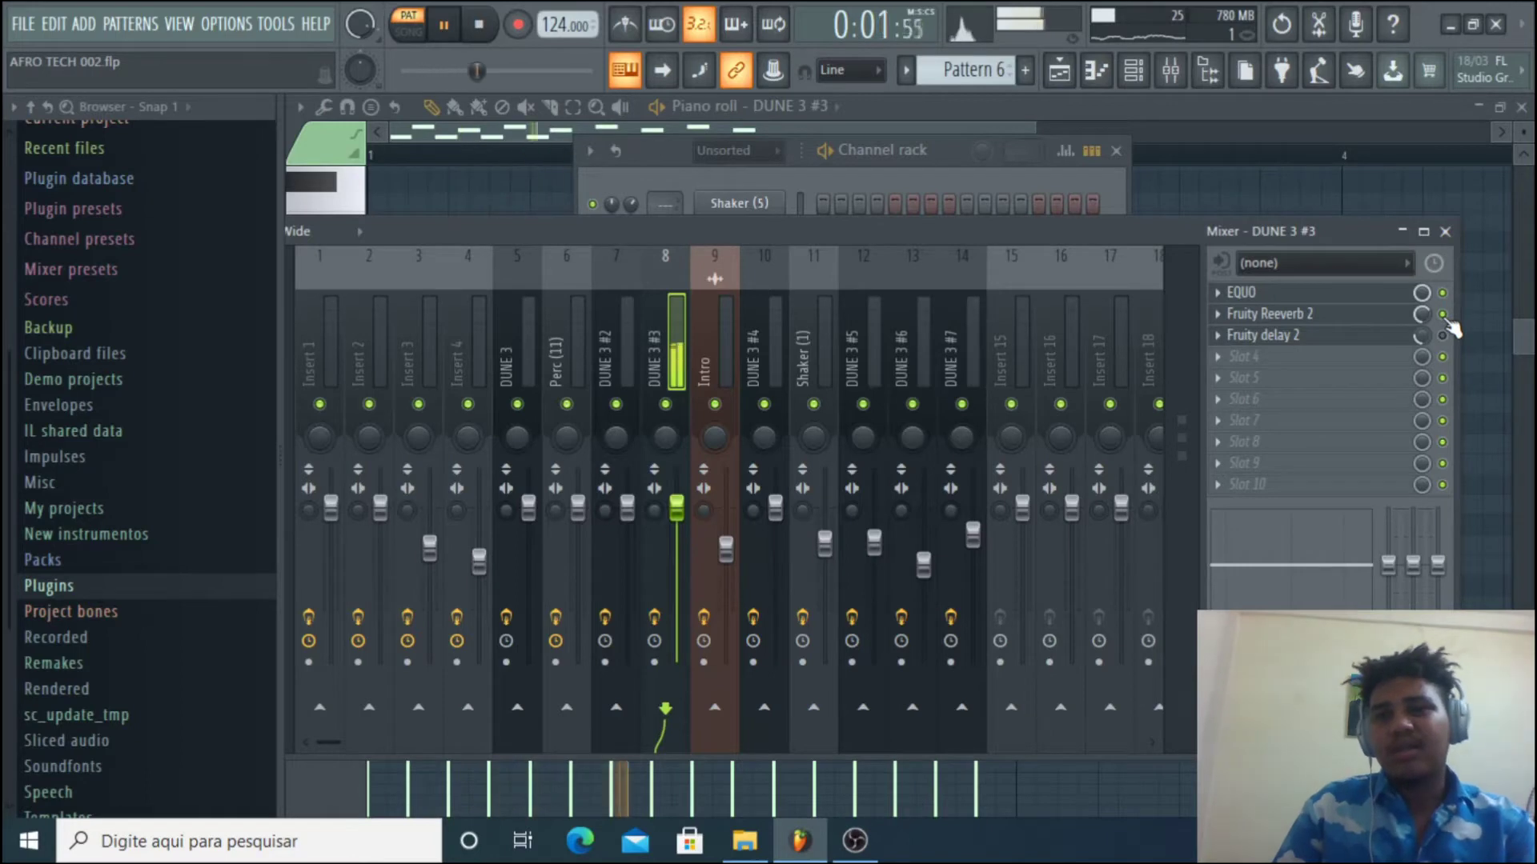
pyautogui.click(931, 186)
pyautogui.press('space')
# - Switch to Pattern 7, play it, and show its DUNE 3 #4 notes in the Piano roll and its channel in the Channel rack
pyautogui.scroll(-1, 968, 80)
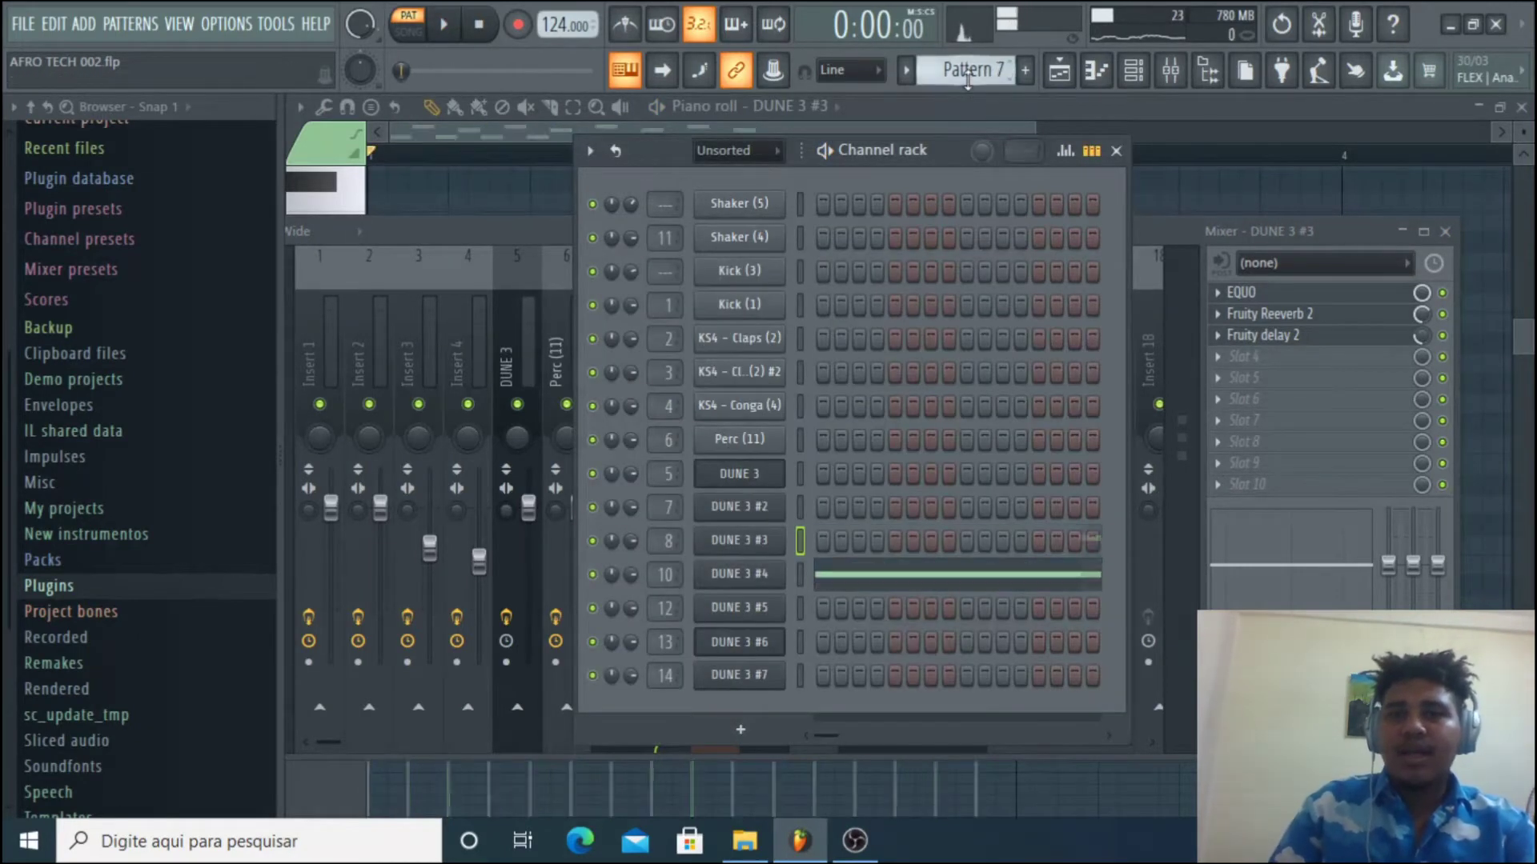
pyautogui.press('space')
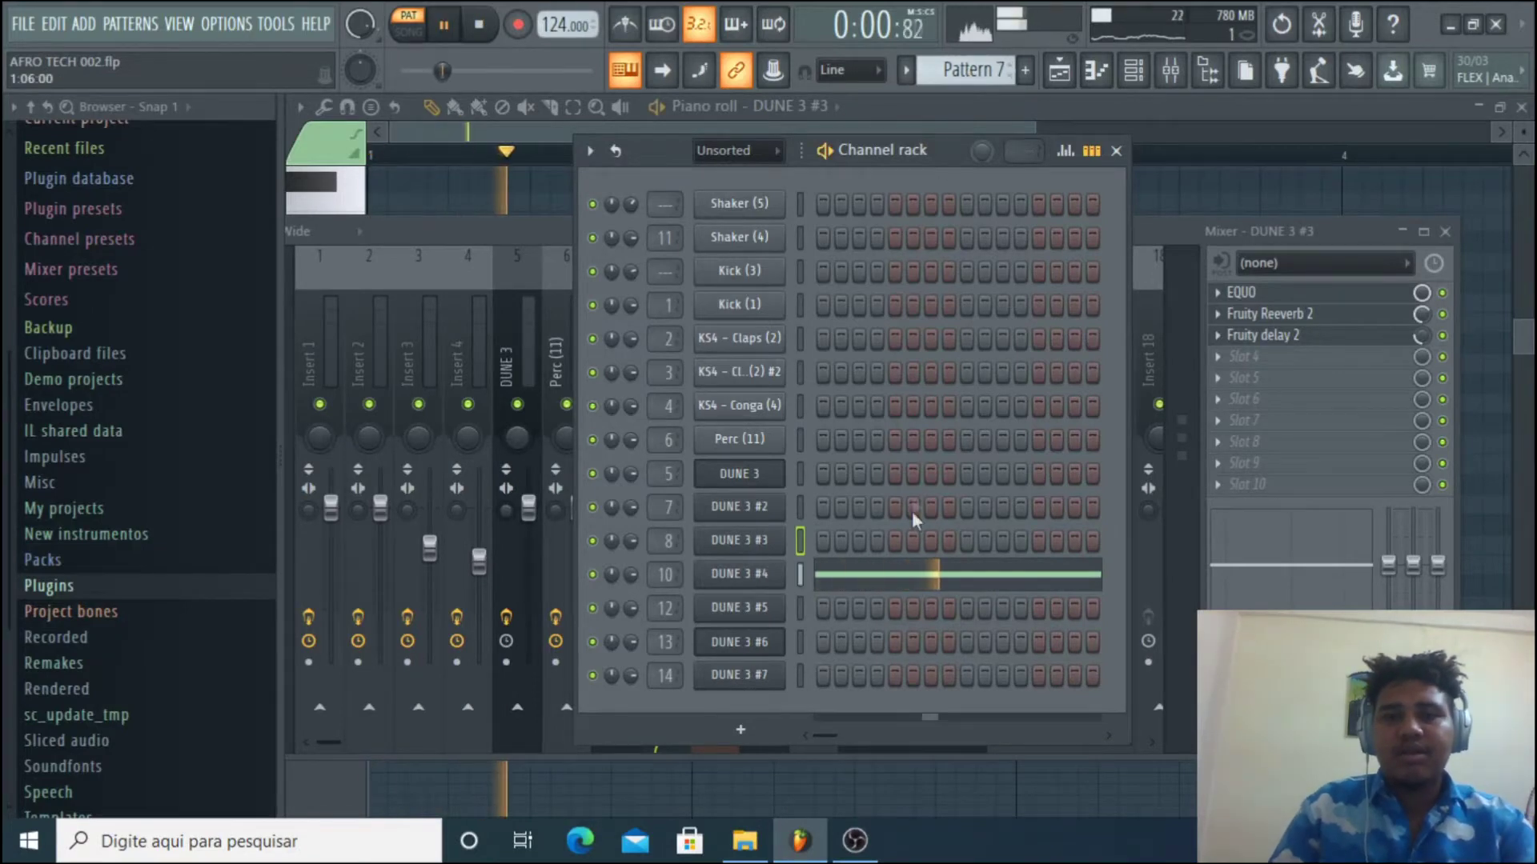
pyautogui.click(924, 574)
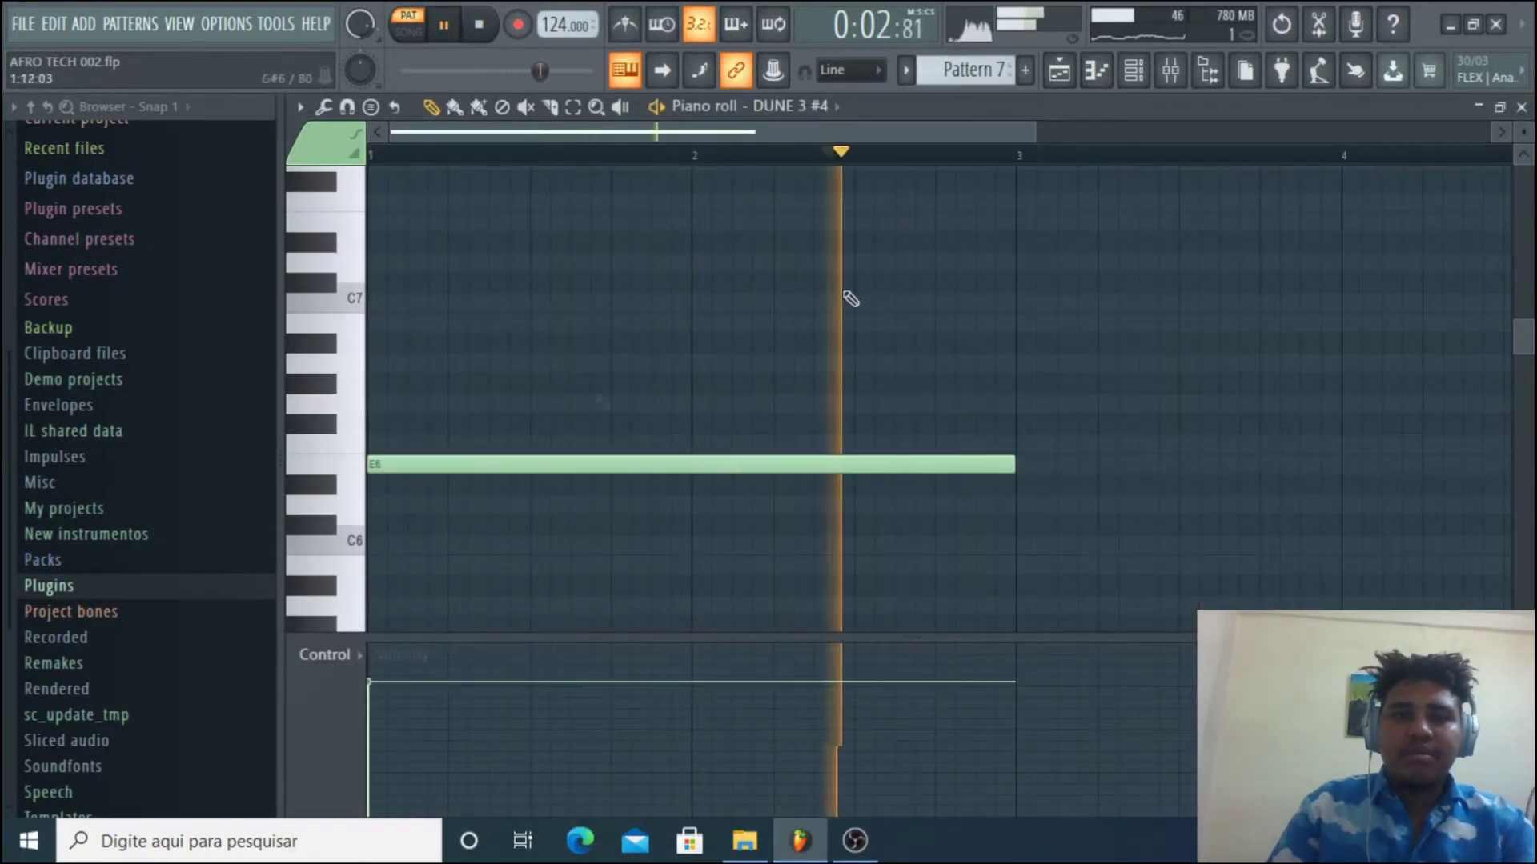
pyautogui.click(1140, 73)
pyautogui.press('space')
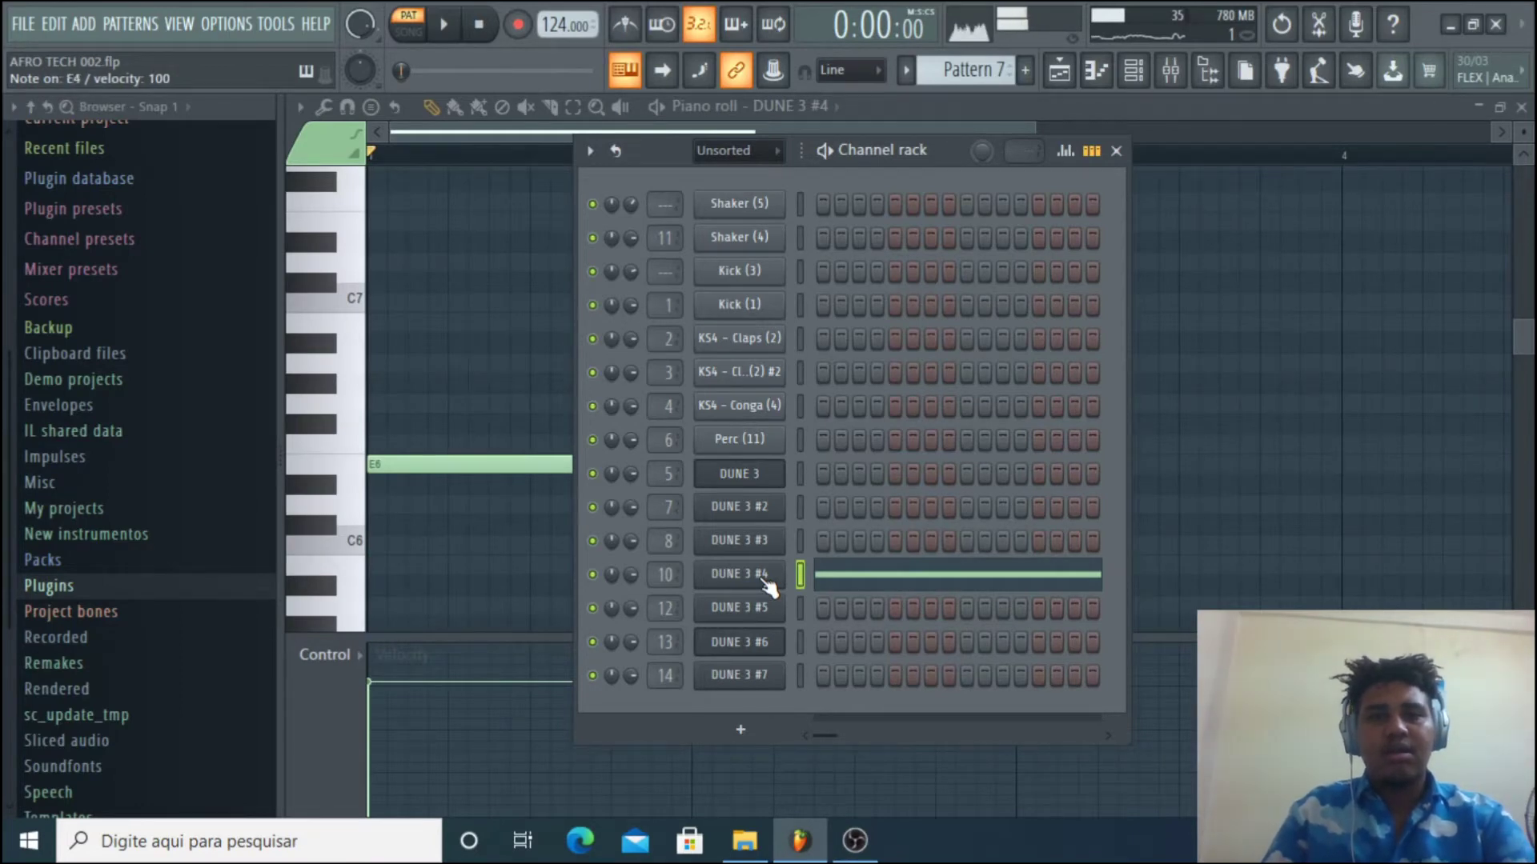
# - Switch to Pattern 8, open its DUNE 3 #5 notes in the Piano roll, and play the pattern
pyautogui.scroll(-1, 965, 70)
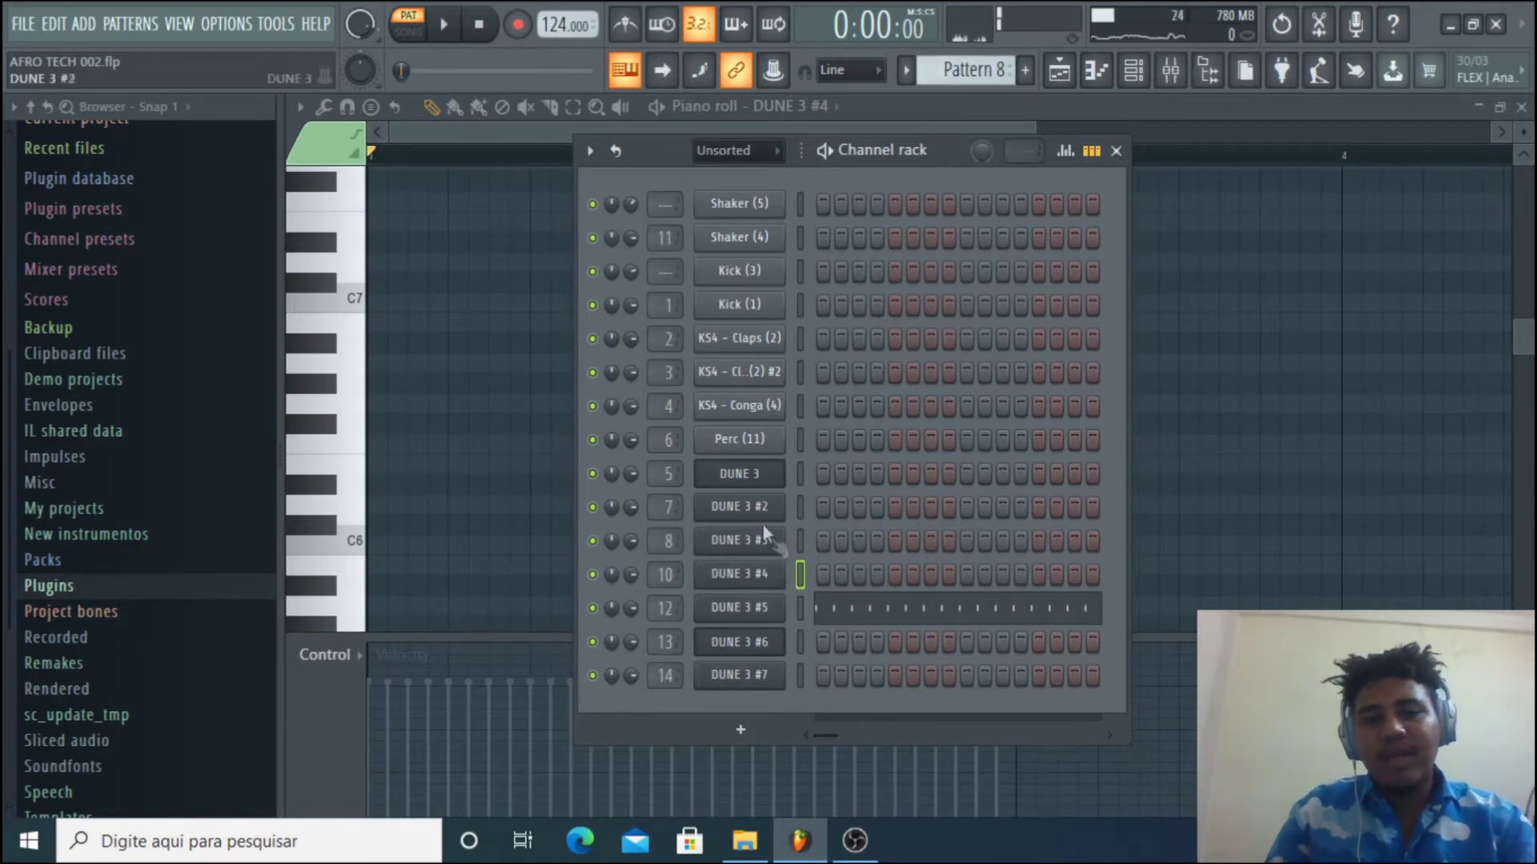
pyautogui.click(880, 615)
pyautogui.scroll(-5, 950, 463)
pyautogui.scroll(2, 430, 255)
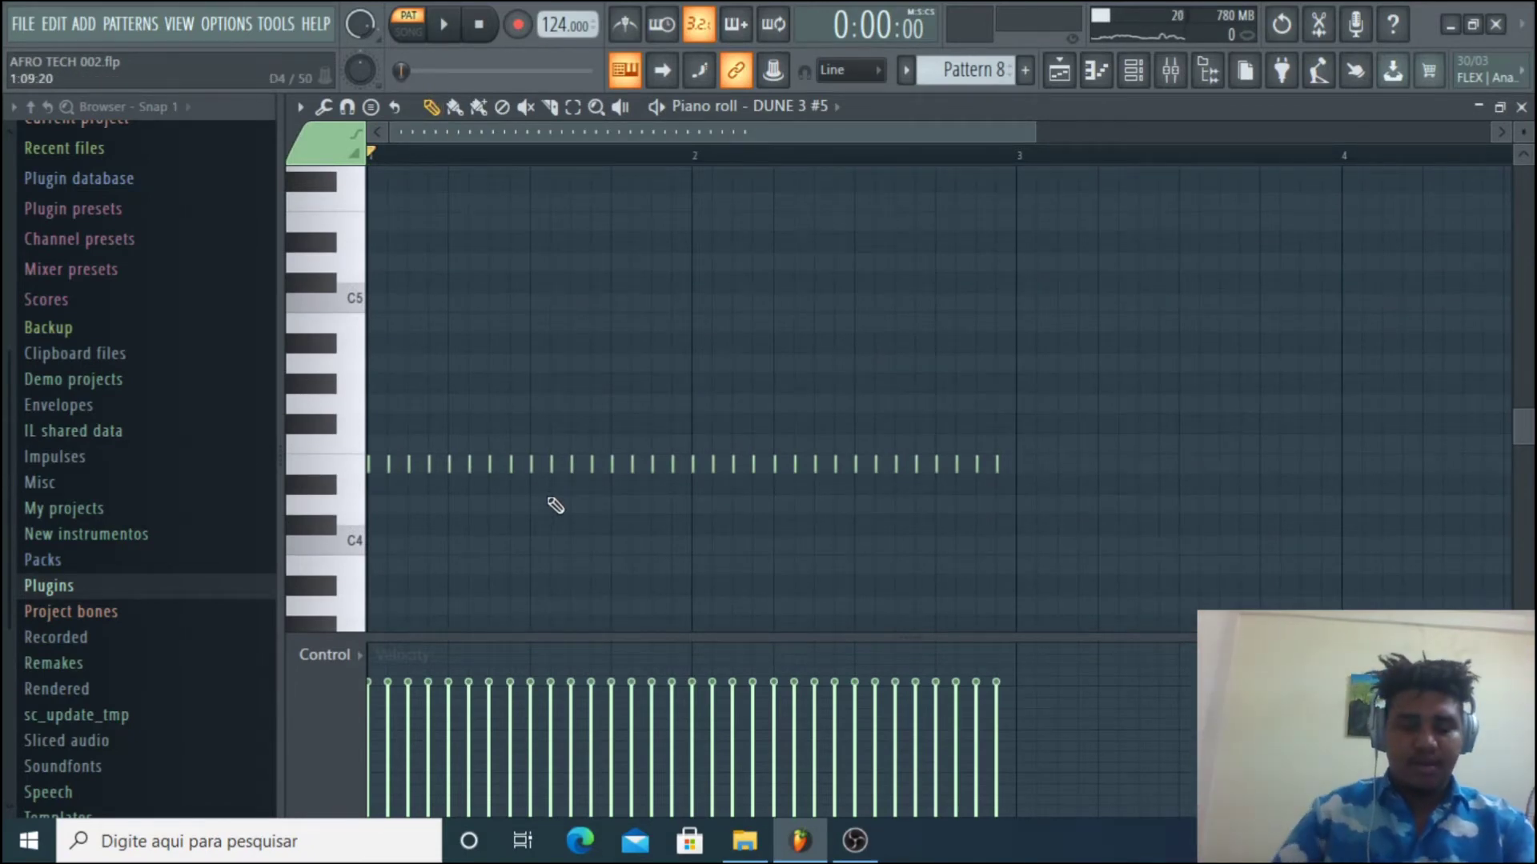
pyautogui.press('space')
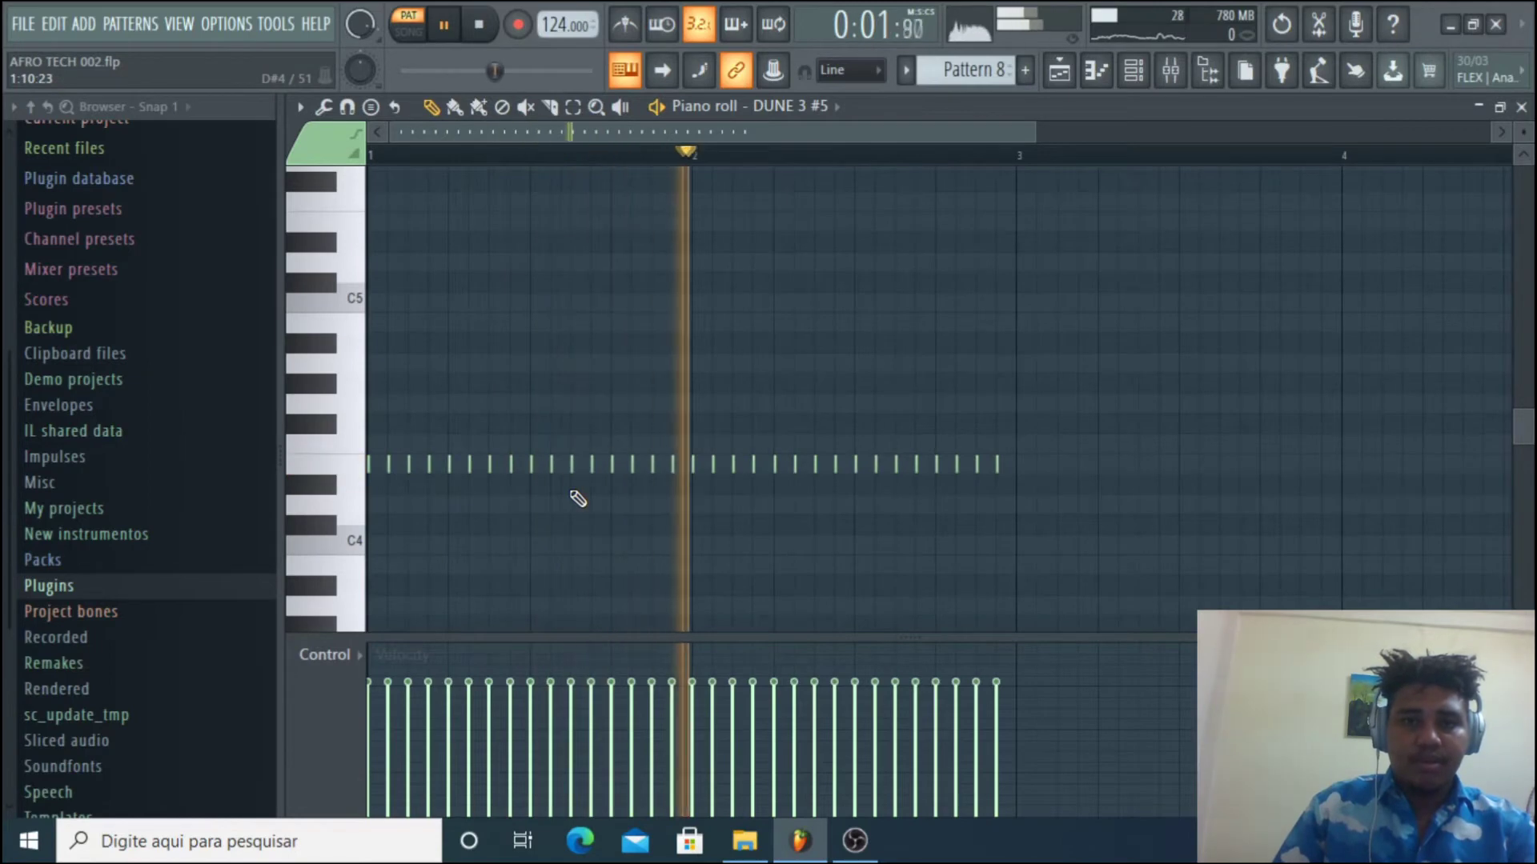
pyautogui.press('space')
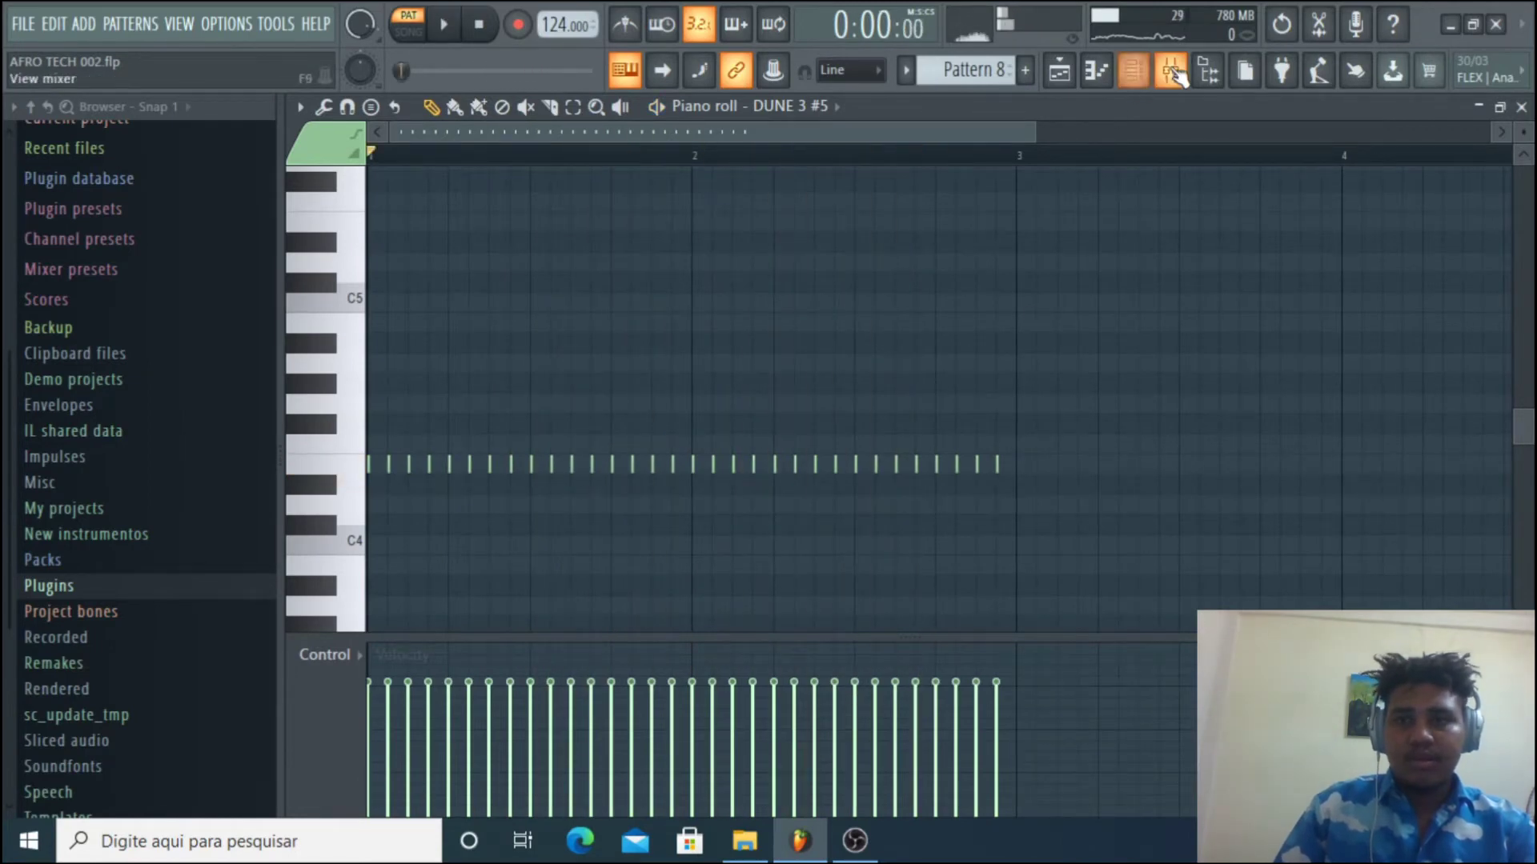
# - Show the DUNE 3 #5 mixer track's effects, open its EQUO curve, and close it
pyautogui.click(1171, 72)
pyautogui.click(867, 337)
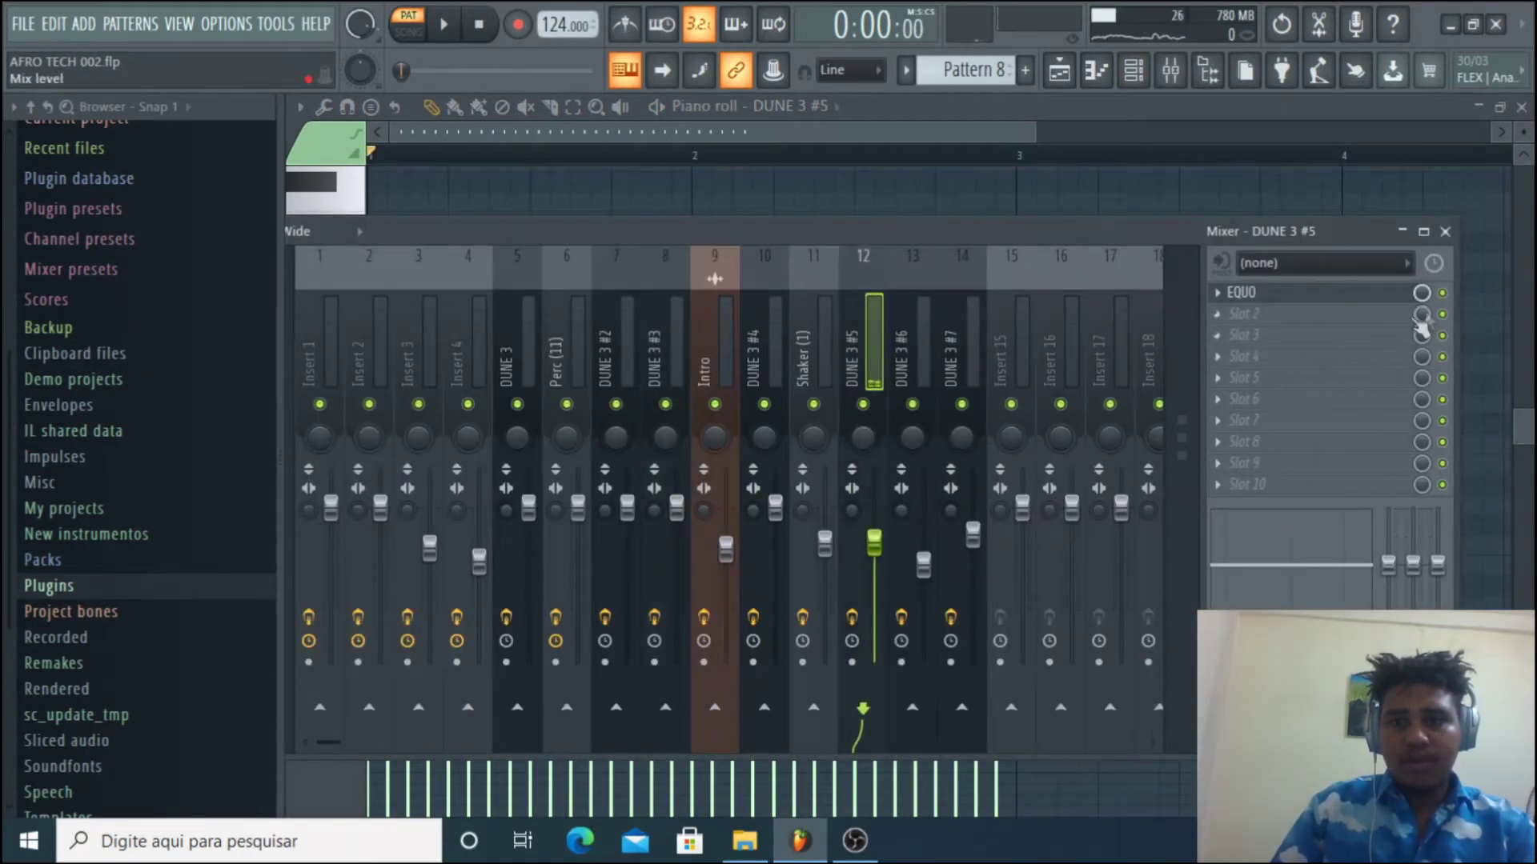
pyautogui.click(1402, 295)
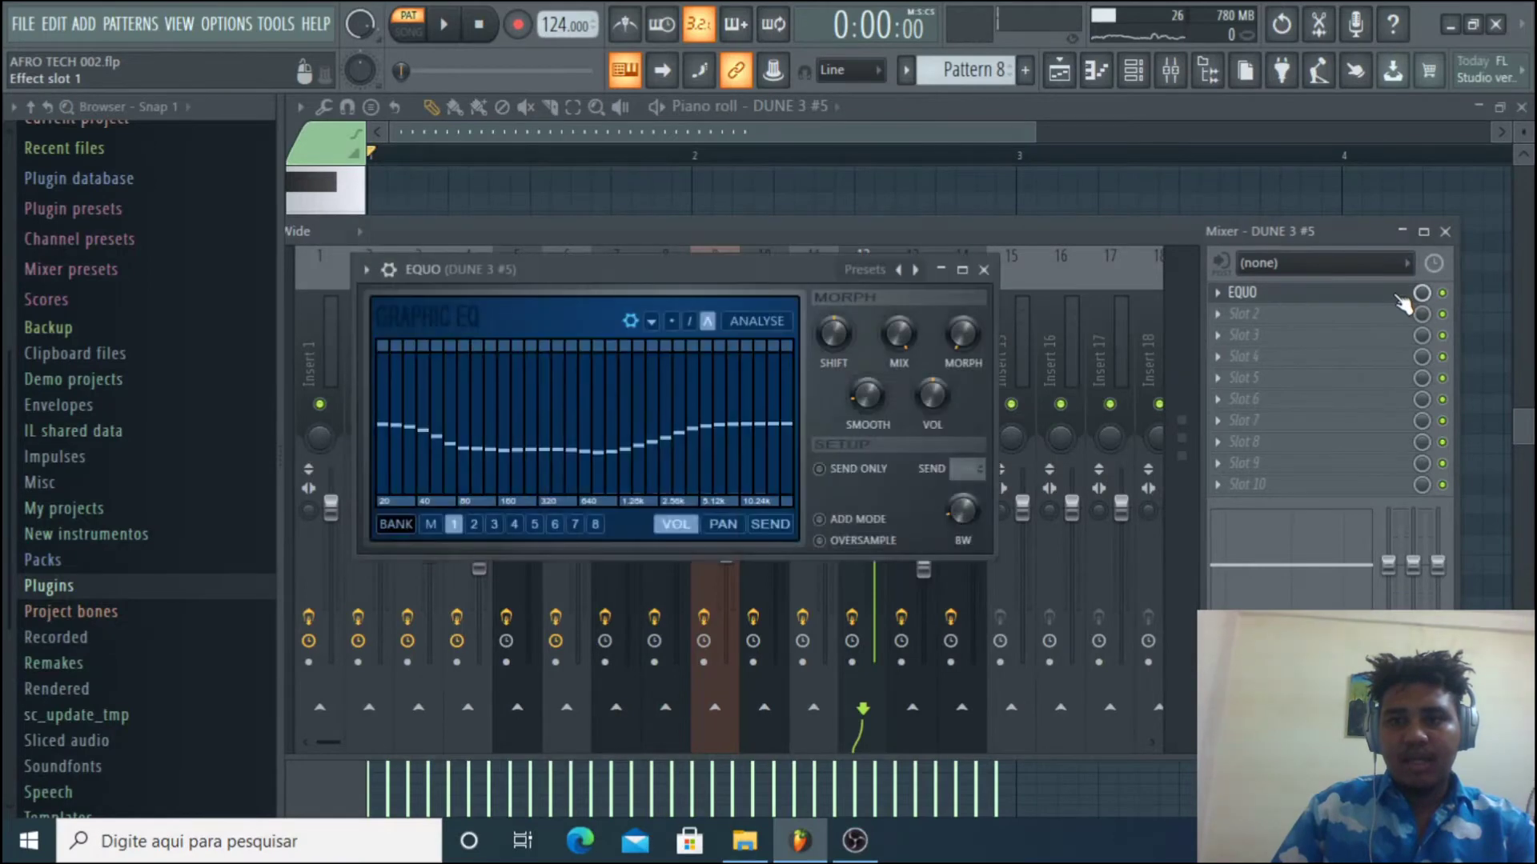
pyautogui.click(983, 270)
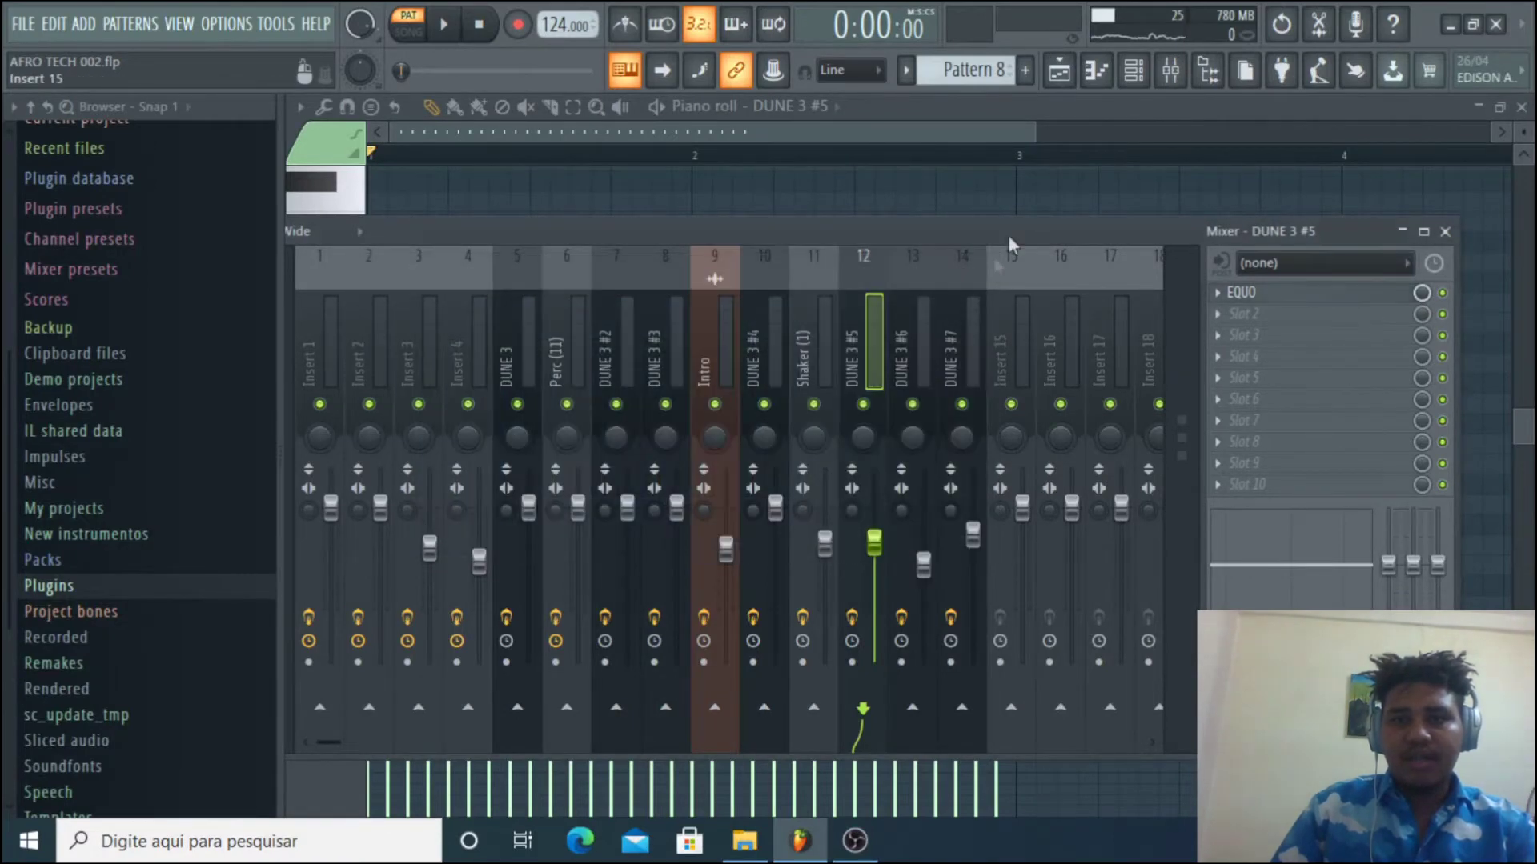
# - Switch to Pattern 9, play it, and show its DUNE 3 #6 notes in the Piano roll and its channel in the Channel rack
pyautogui.click(1111, 73)
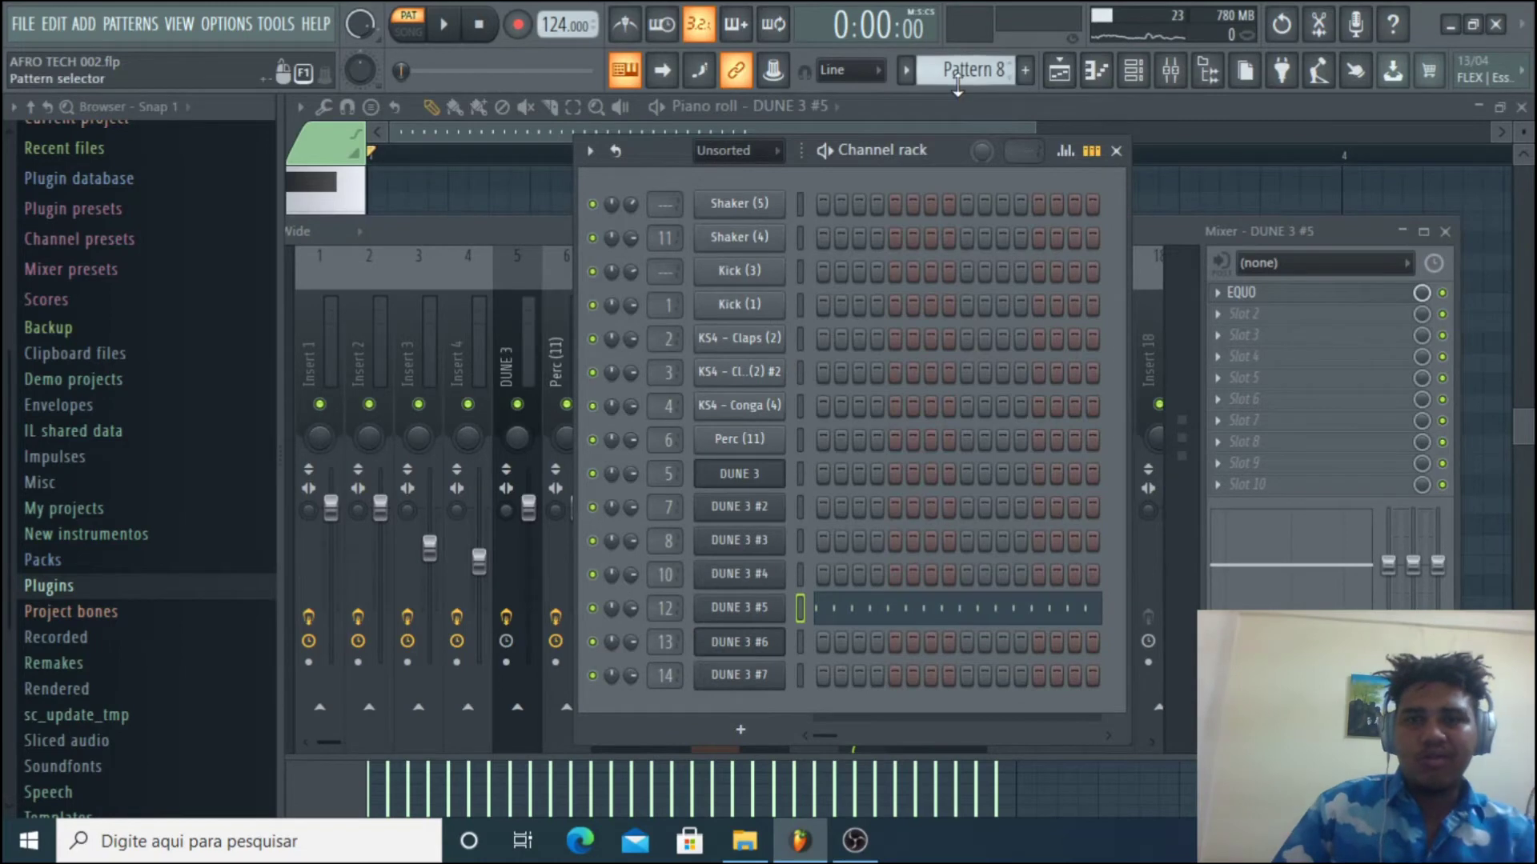
pyautogui.scroll(-1, 957, 84)
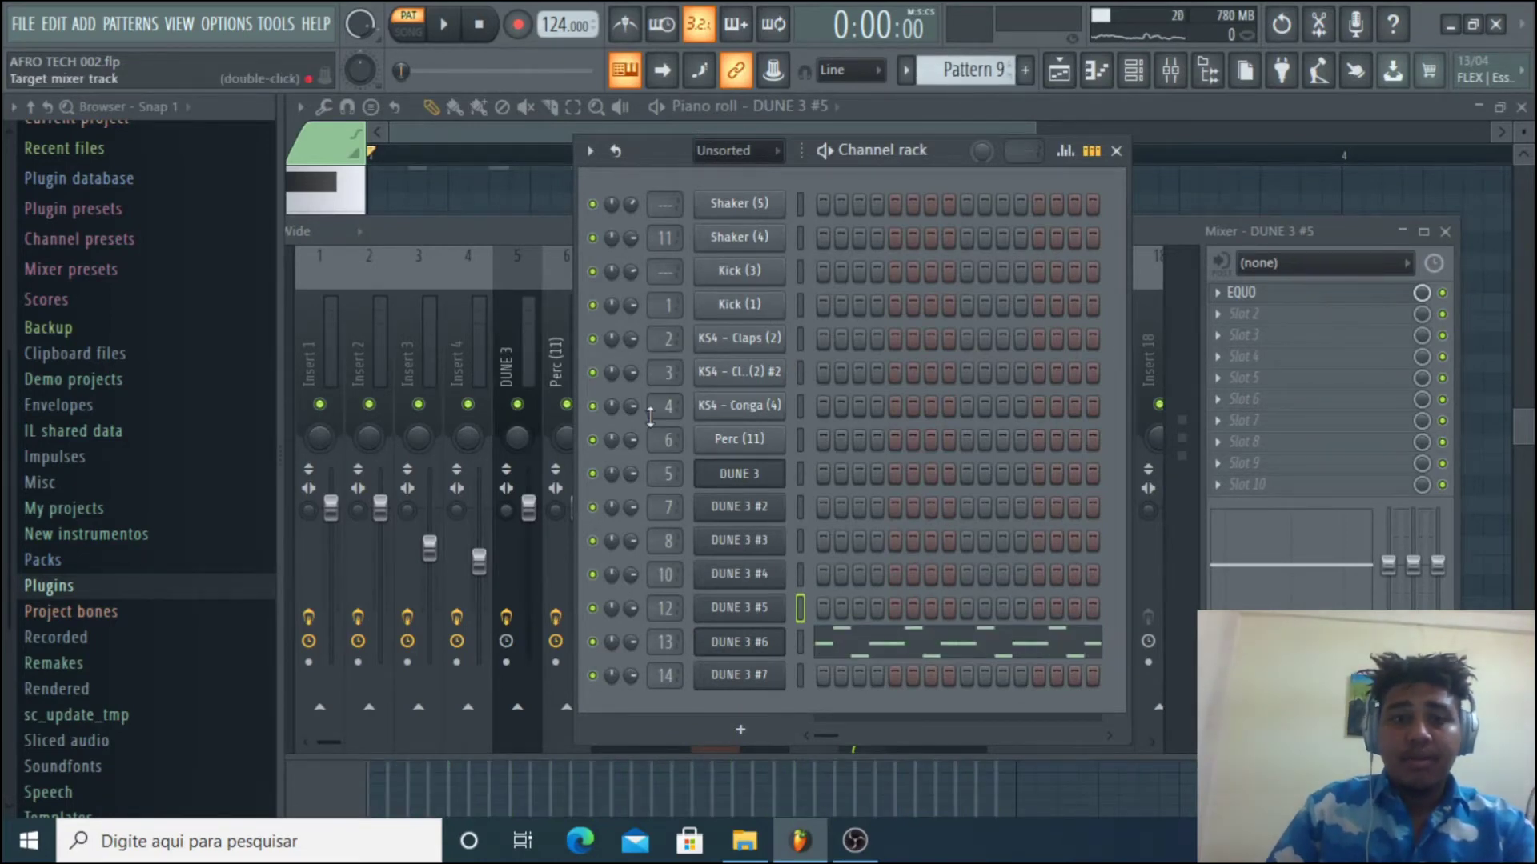
pyautogui.press('space')
pyautogui.click(851, 641)
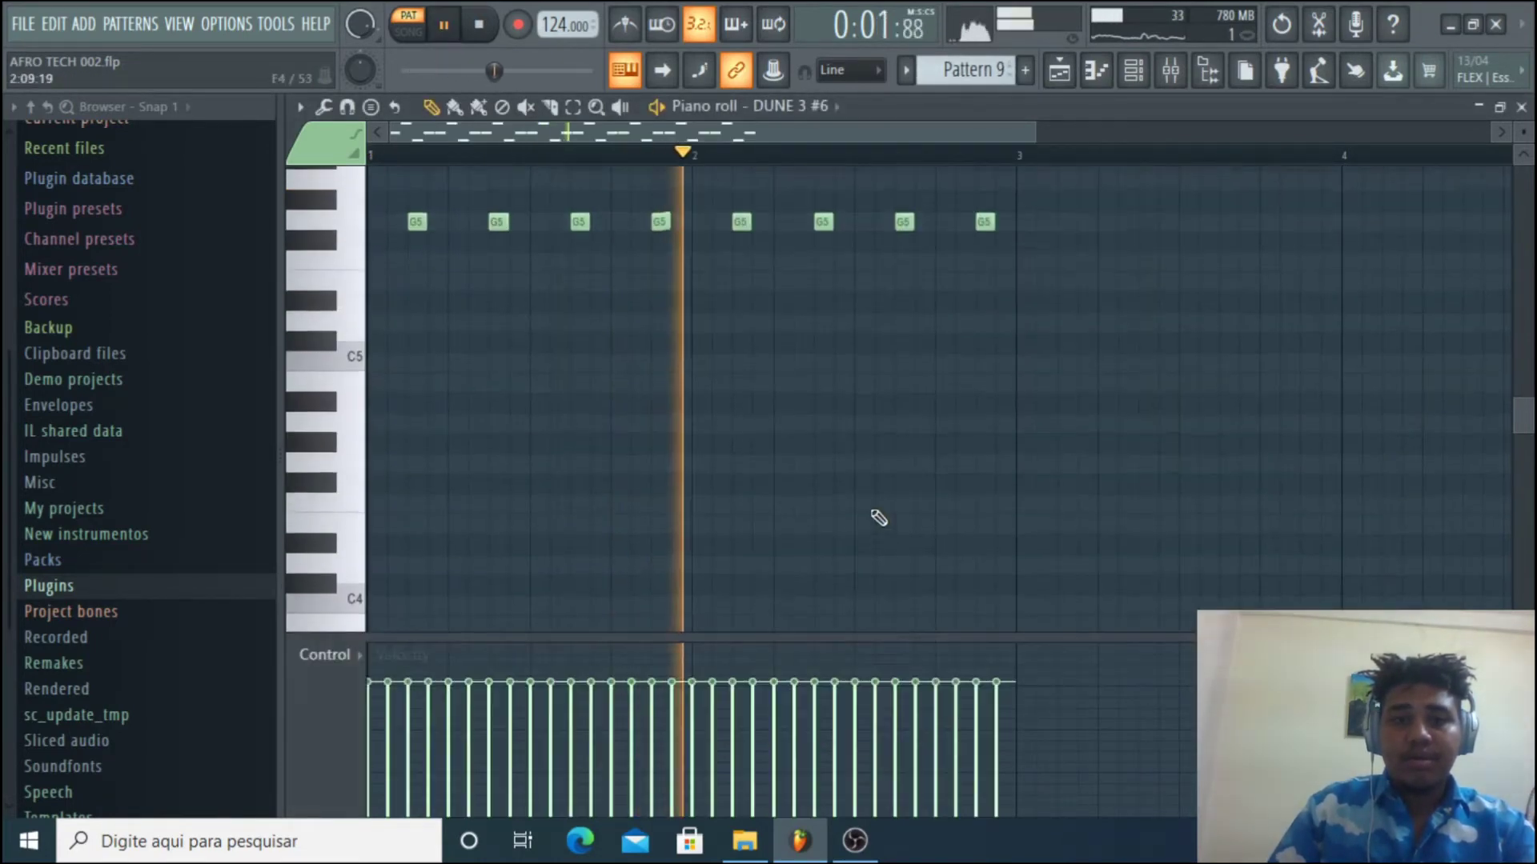
pyautogui.click(1133, 71)
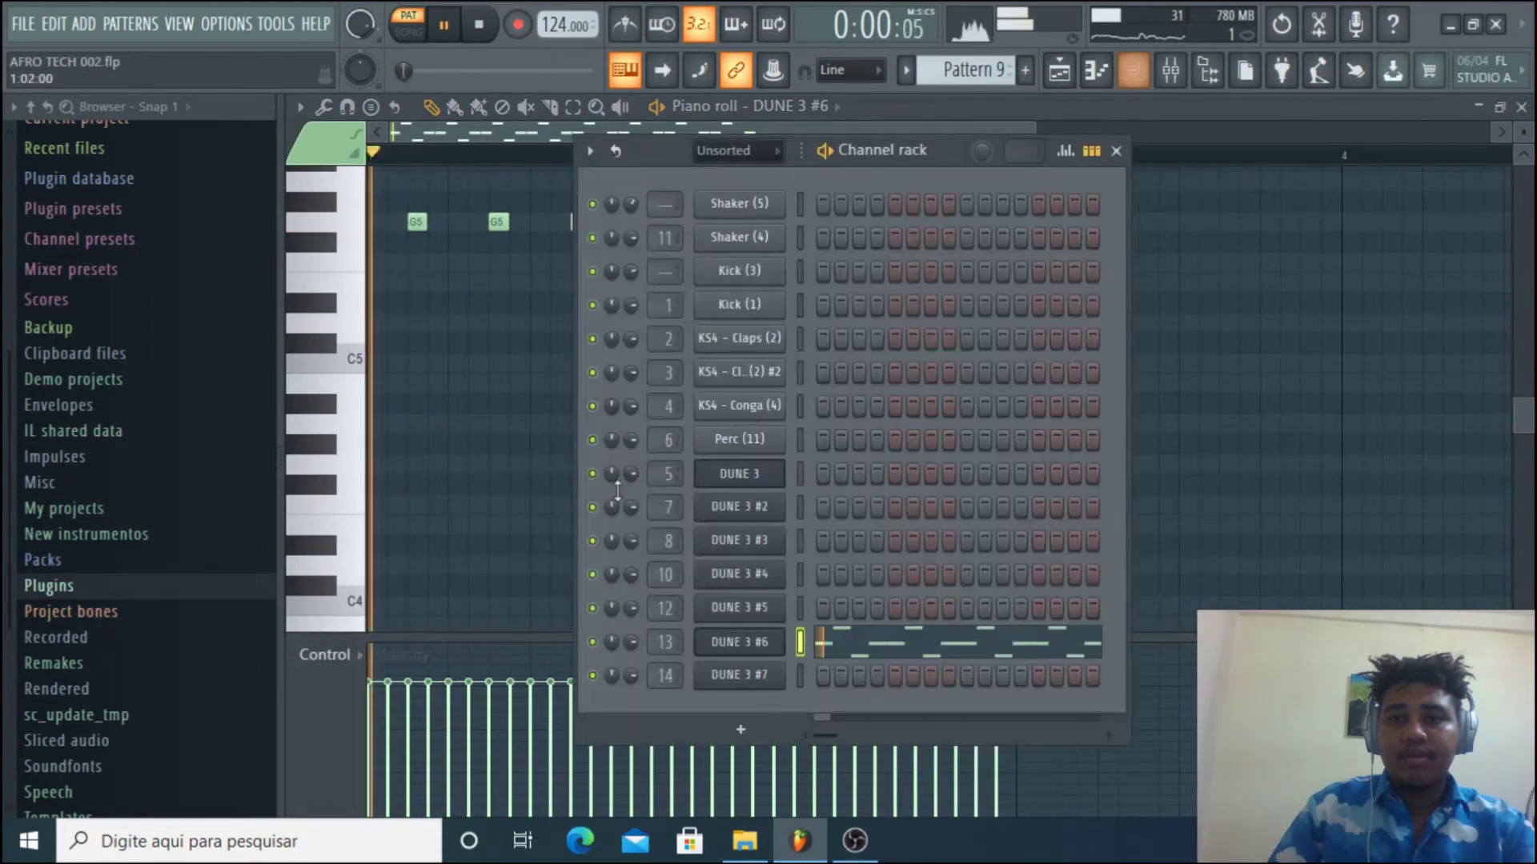
# - Select the DUNE 3 #6 track in the mixer to show its effect chain, and stop playback
pyautogui.press('F9')
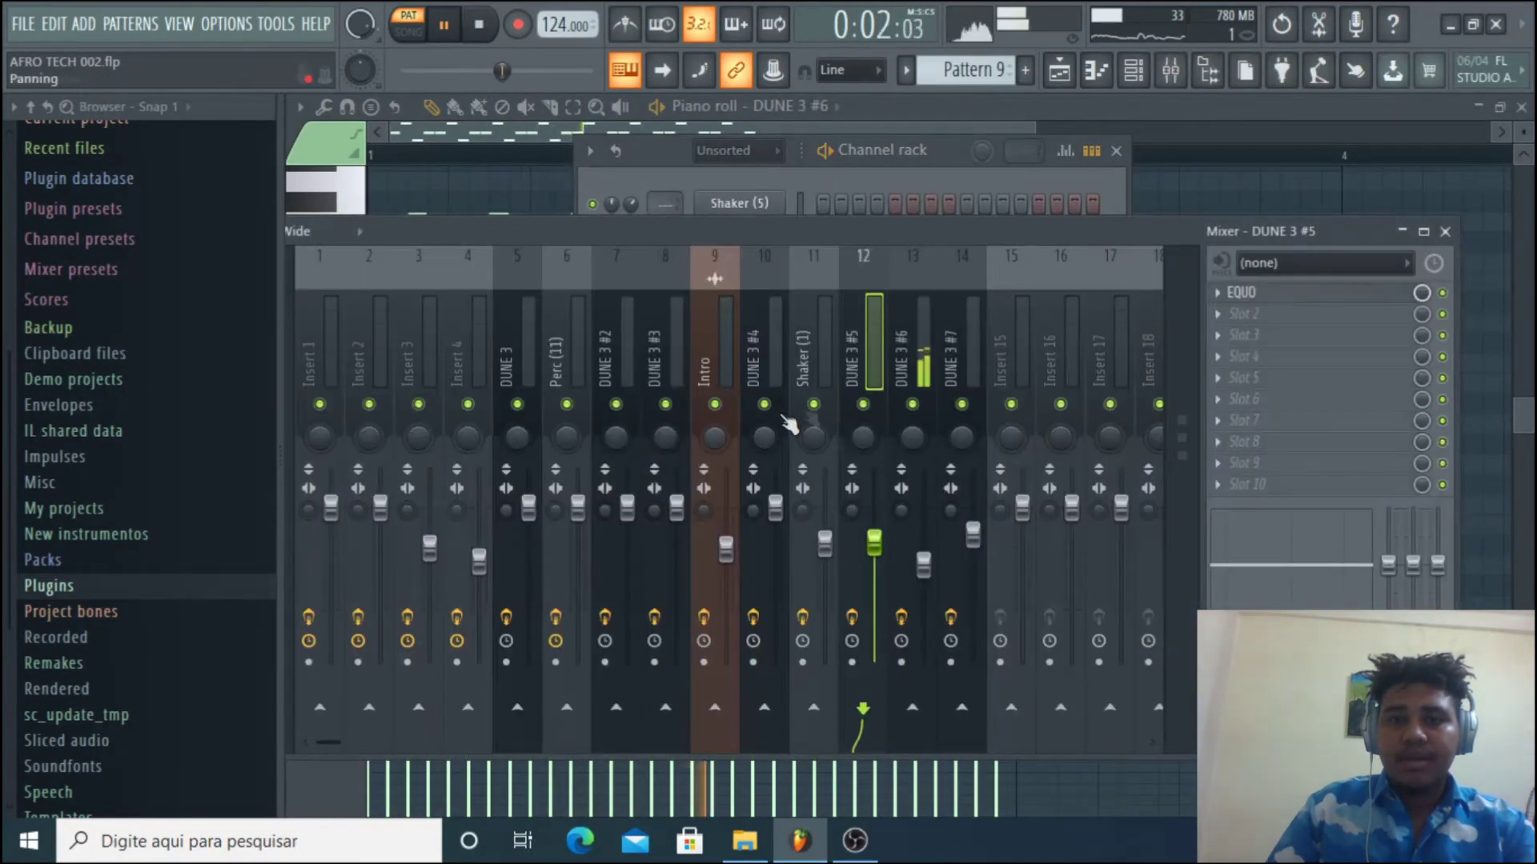
pyautogui.click(913, 352)
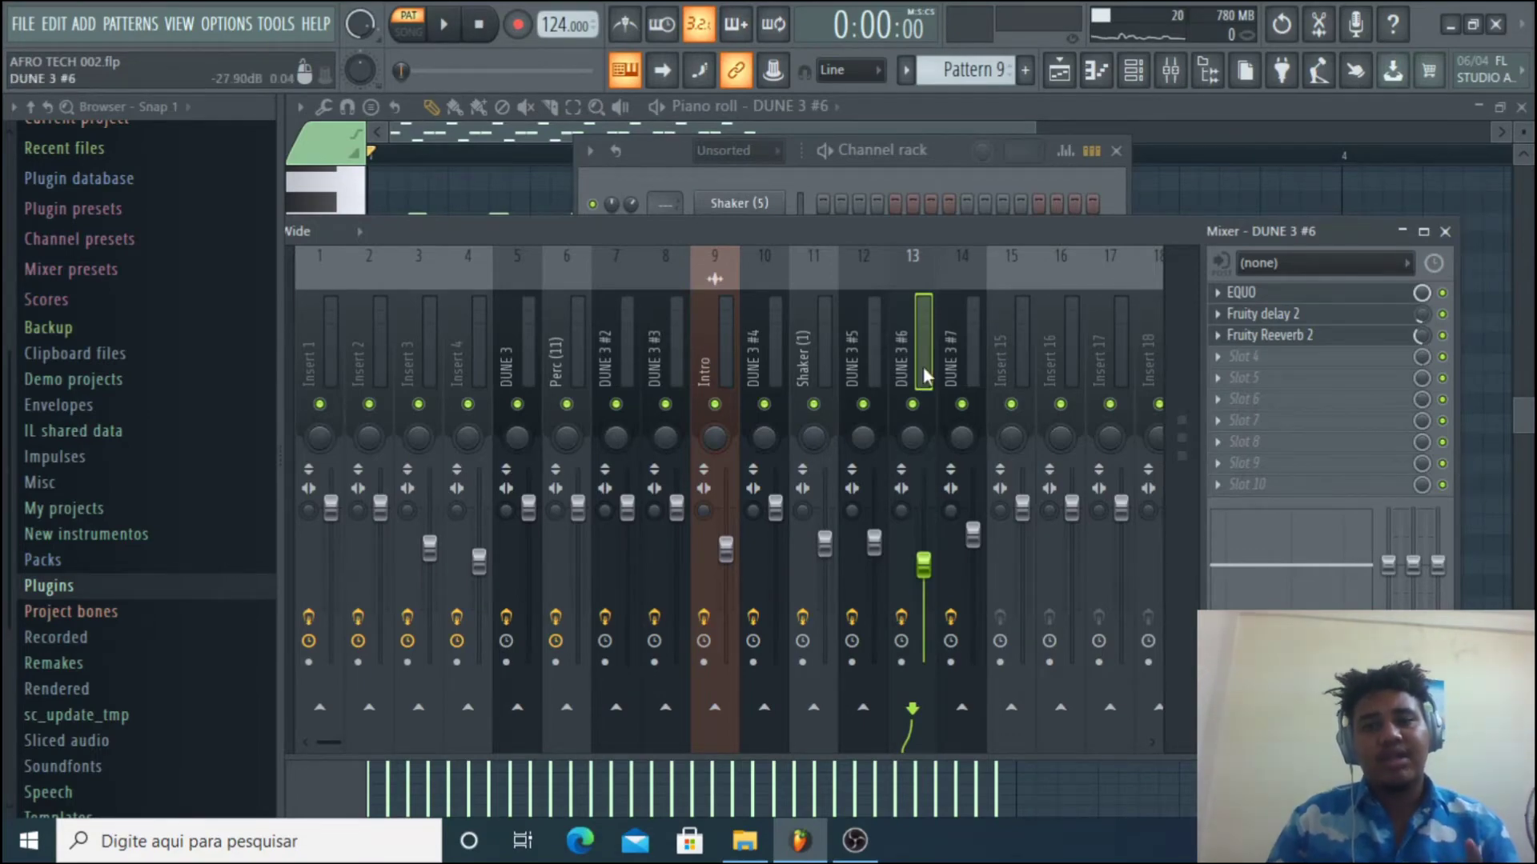
pyautogui.scroll(-1, 923, 375)
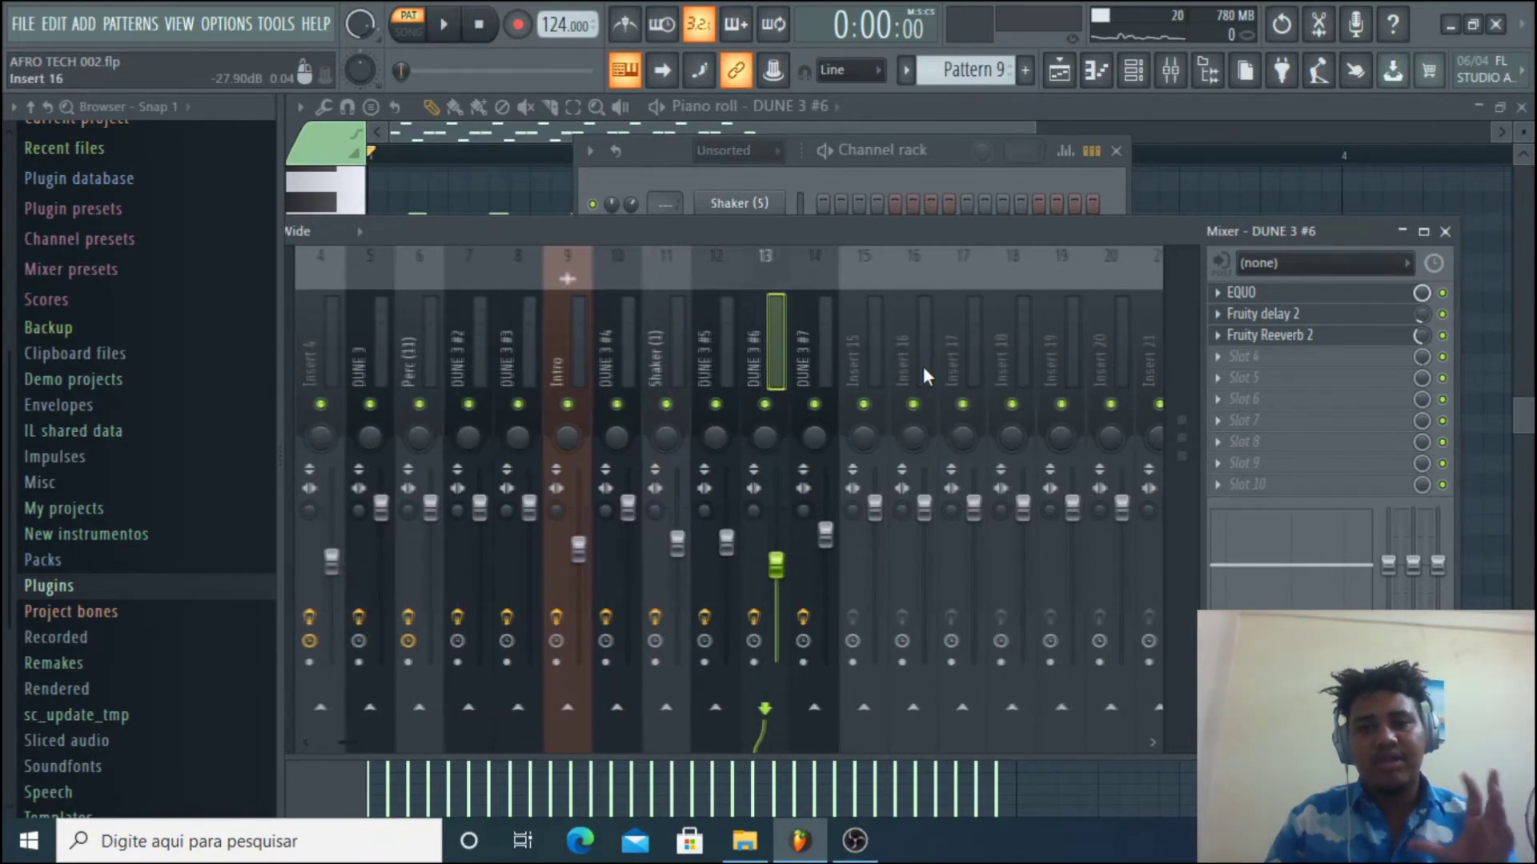
# - Switch to Pattern 10, play its DUNE 3 #7 notes in the Piano roll, and show that channel's mixer effects
pyautogui.click(879, 183)
pyautogui.scroll(-1, 976, 84)
pyautogui.click(443, 24)
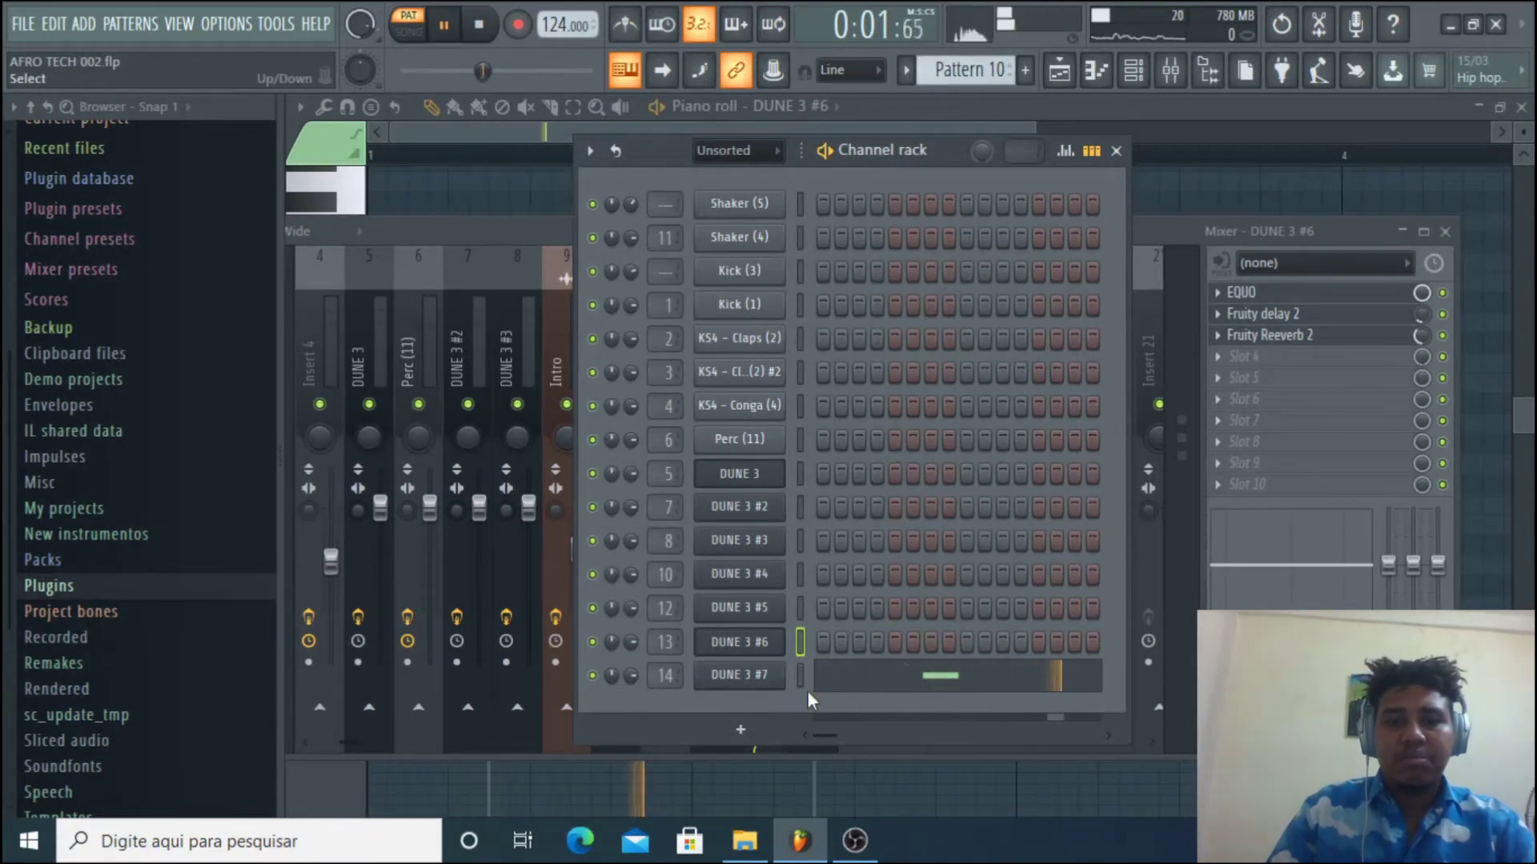
pyautogui.click(880, 678)
pyautogui.click(1133, 70)
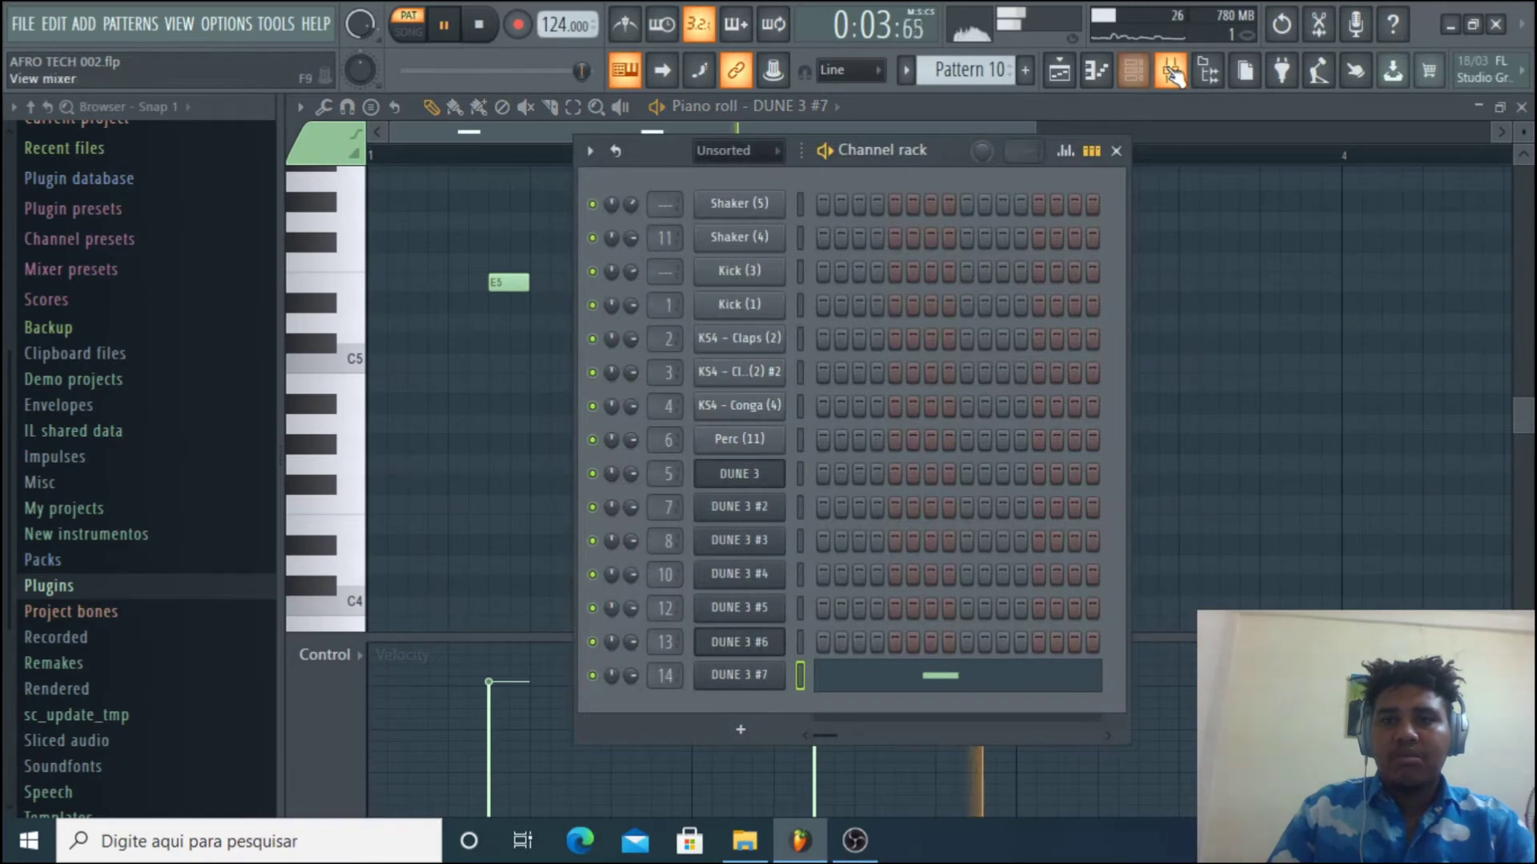
pyautogui.click(1172, 72)
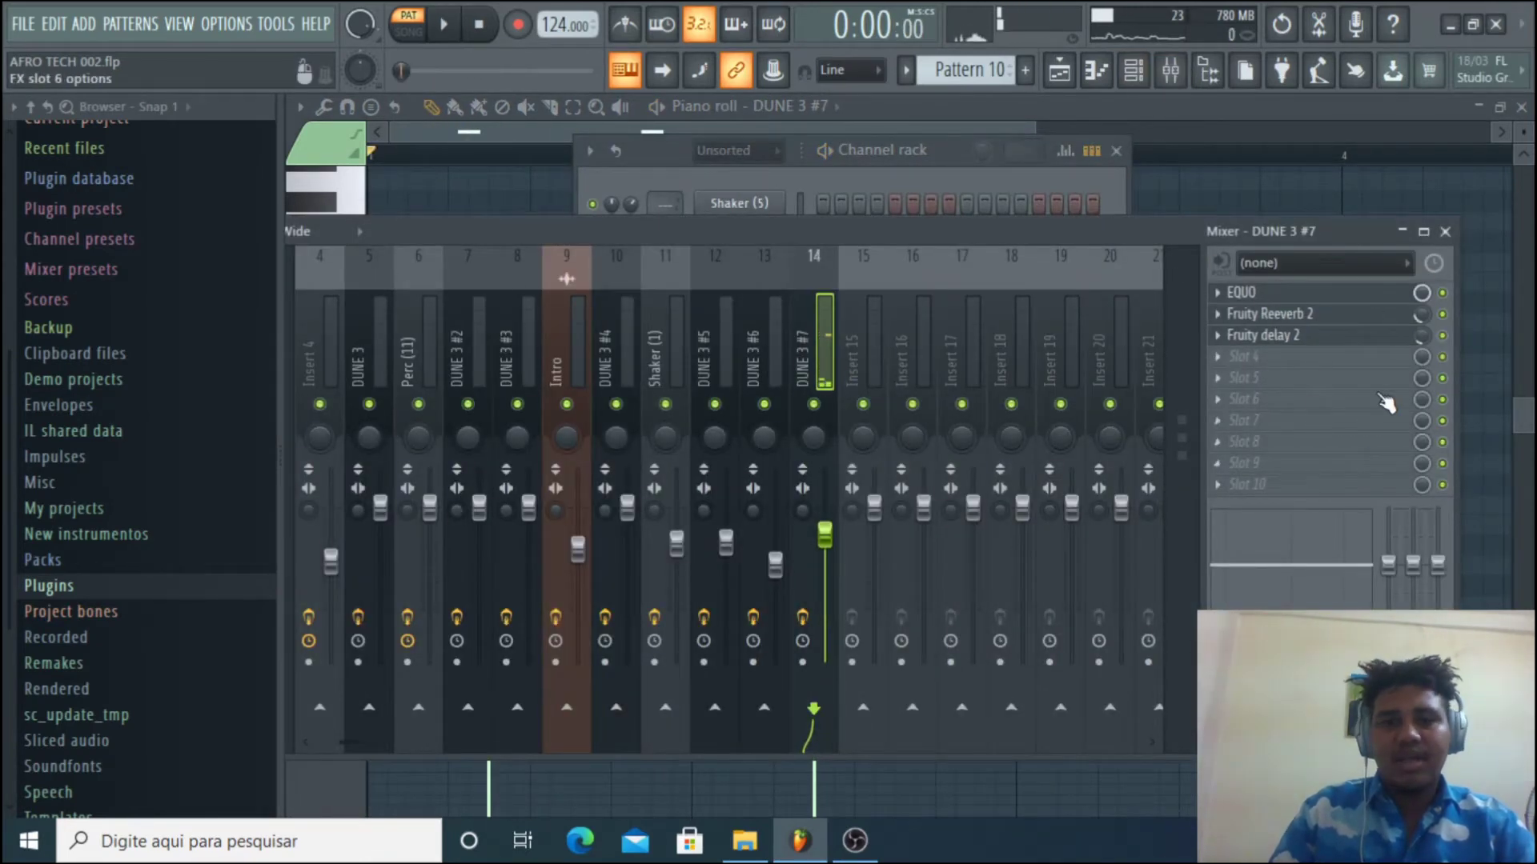
# - Play Pattern 11 from the Channel rack and move the mixer to bring the Master and first insert tracks into view
pyautogui.click(826, 181)
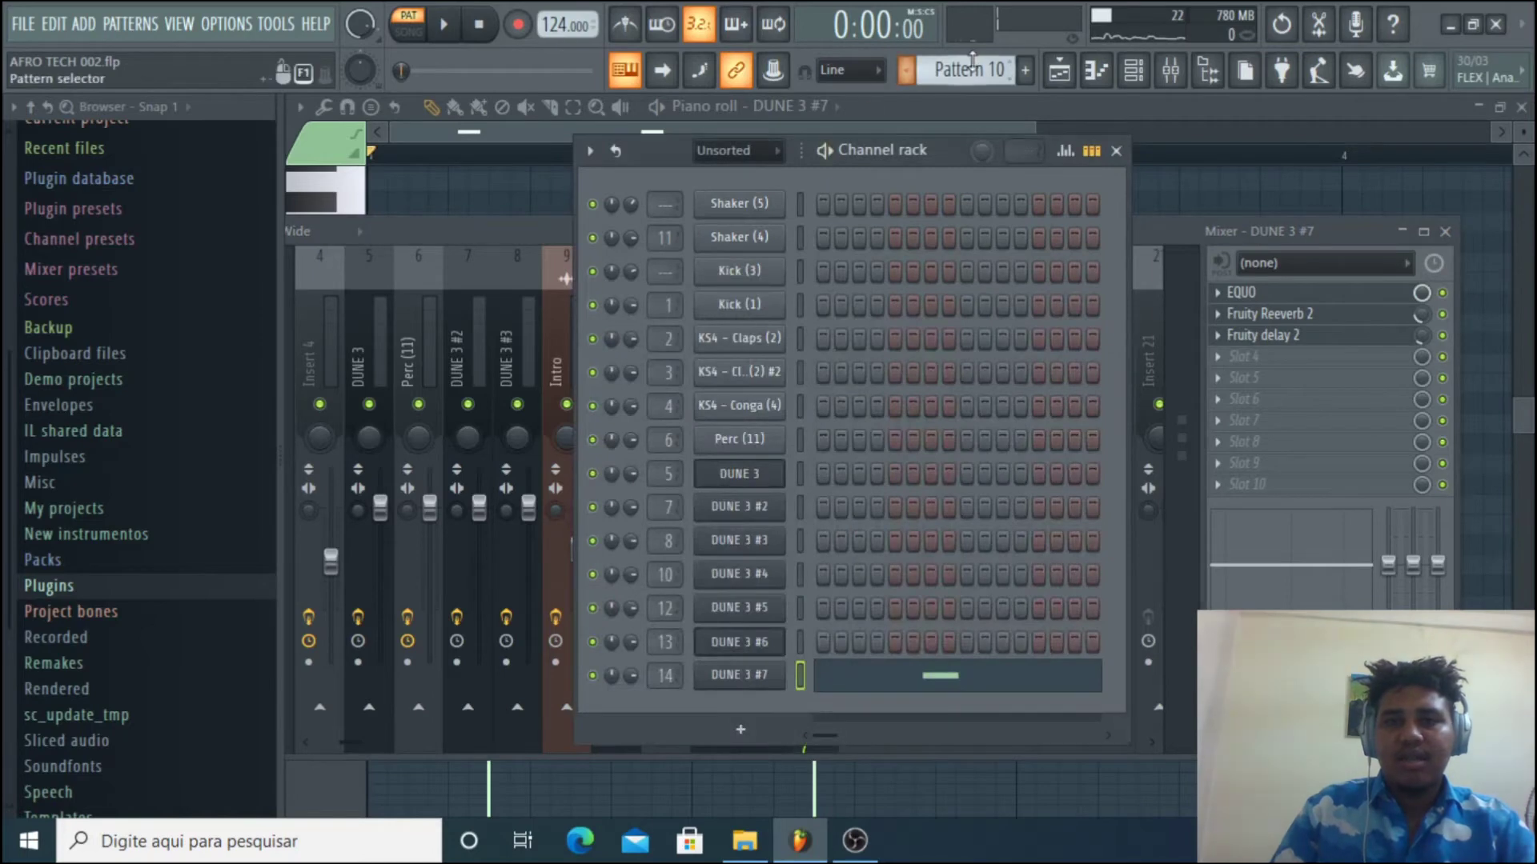
pyautogui.scroll(-1, 973, 64)
pyautogui.press('space')
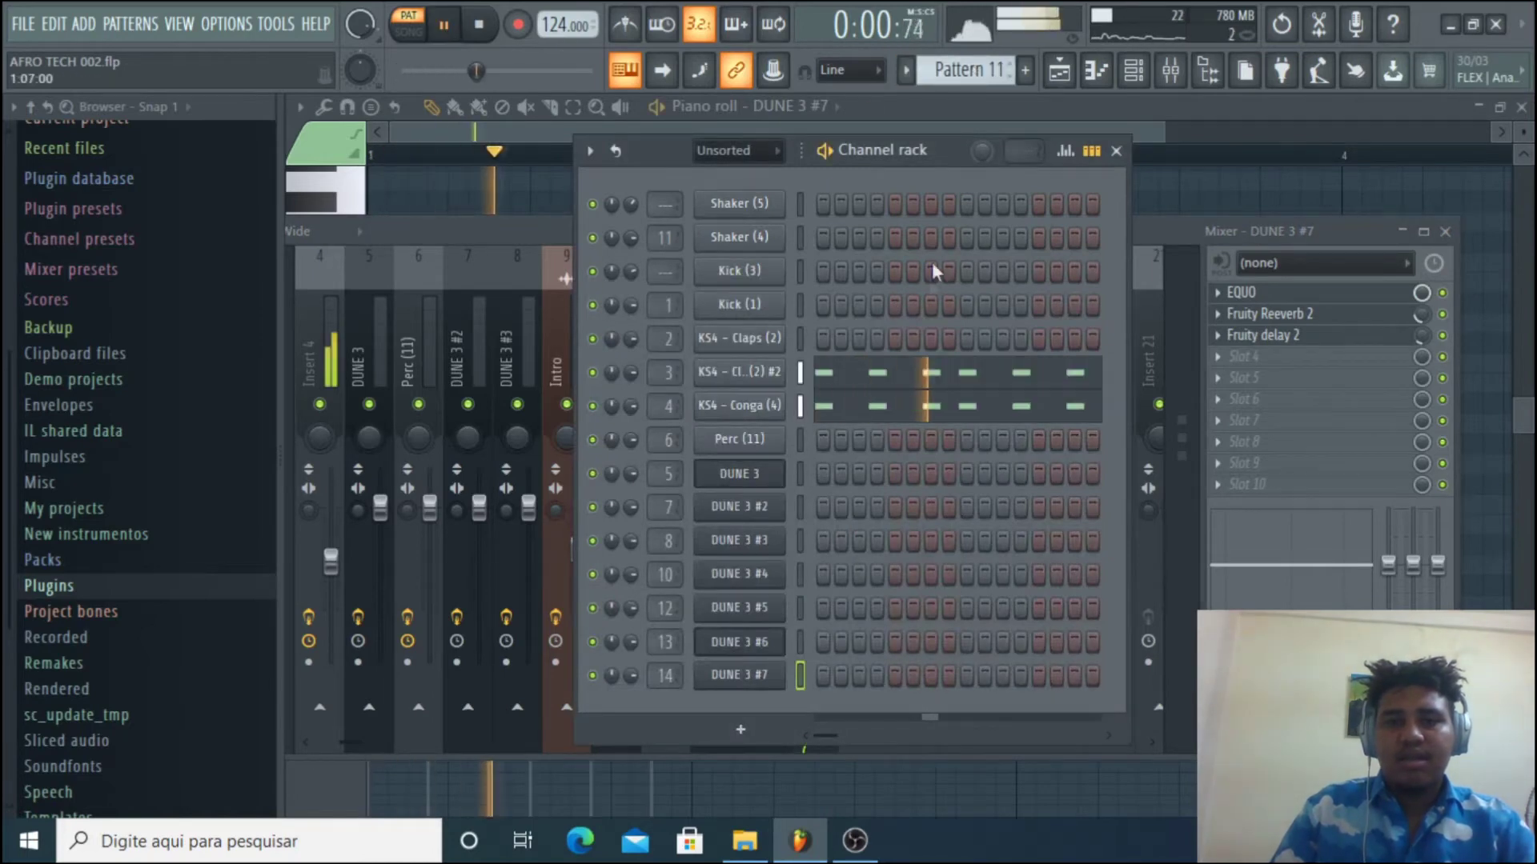
pyautogui.moveTo(482, 233); pyautogui.dragTo(767, 230)
pyautogui.scroll(3, 635, 401)
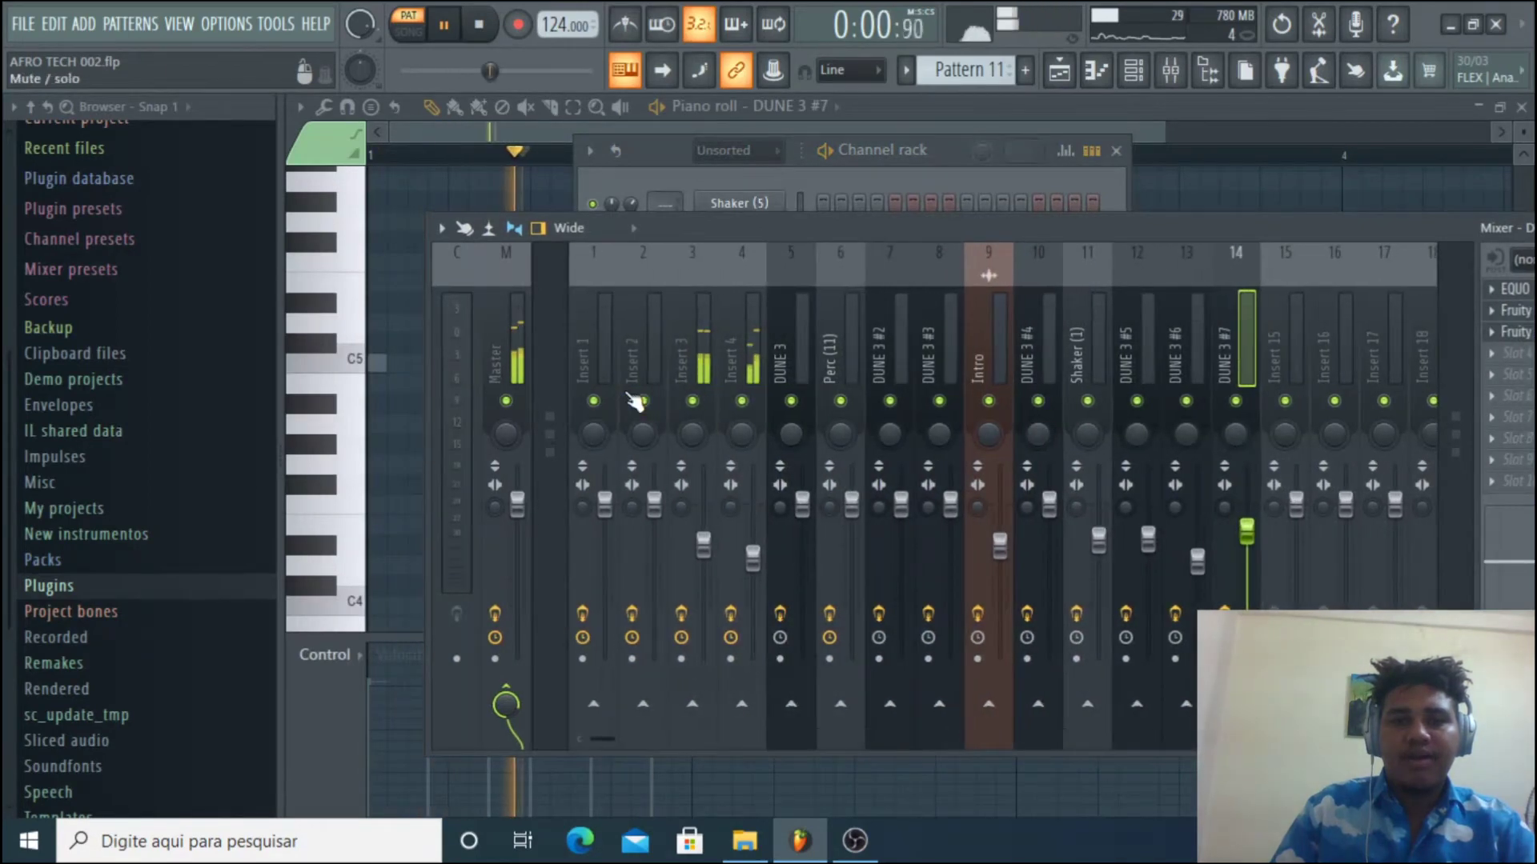
# - Mute Insert 4 and Insert 3 in turn while Pattern 11 plays, unmute both, and stop playback
pyautogui.click(742, 400)
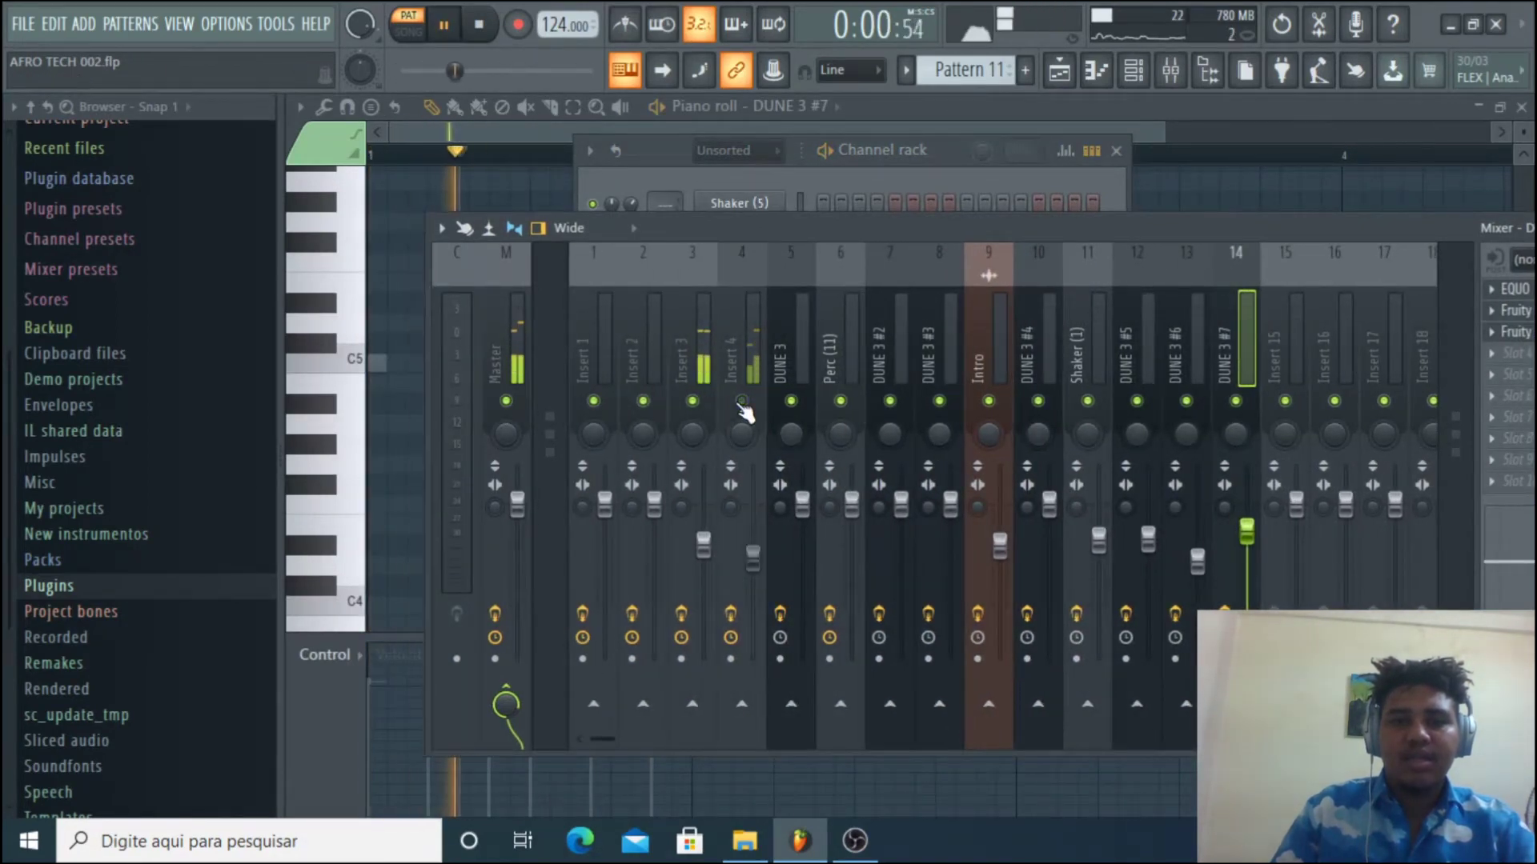
pyautogui.press('space')
pyautogui.click(742, 401)
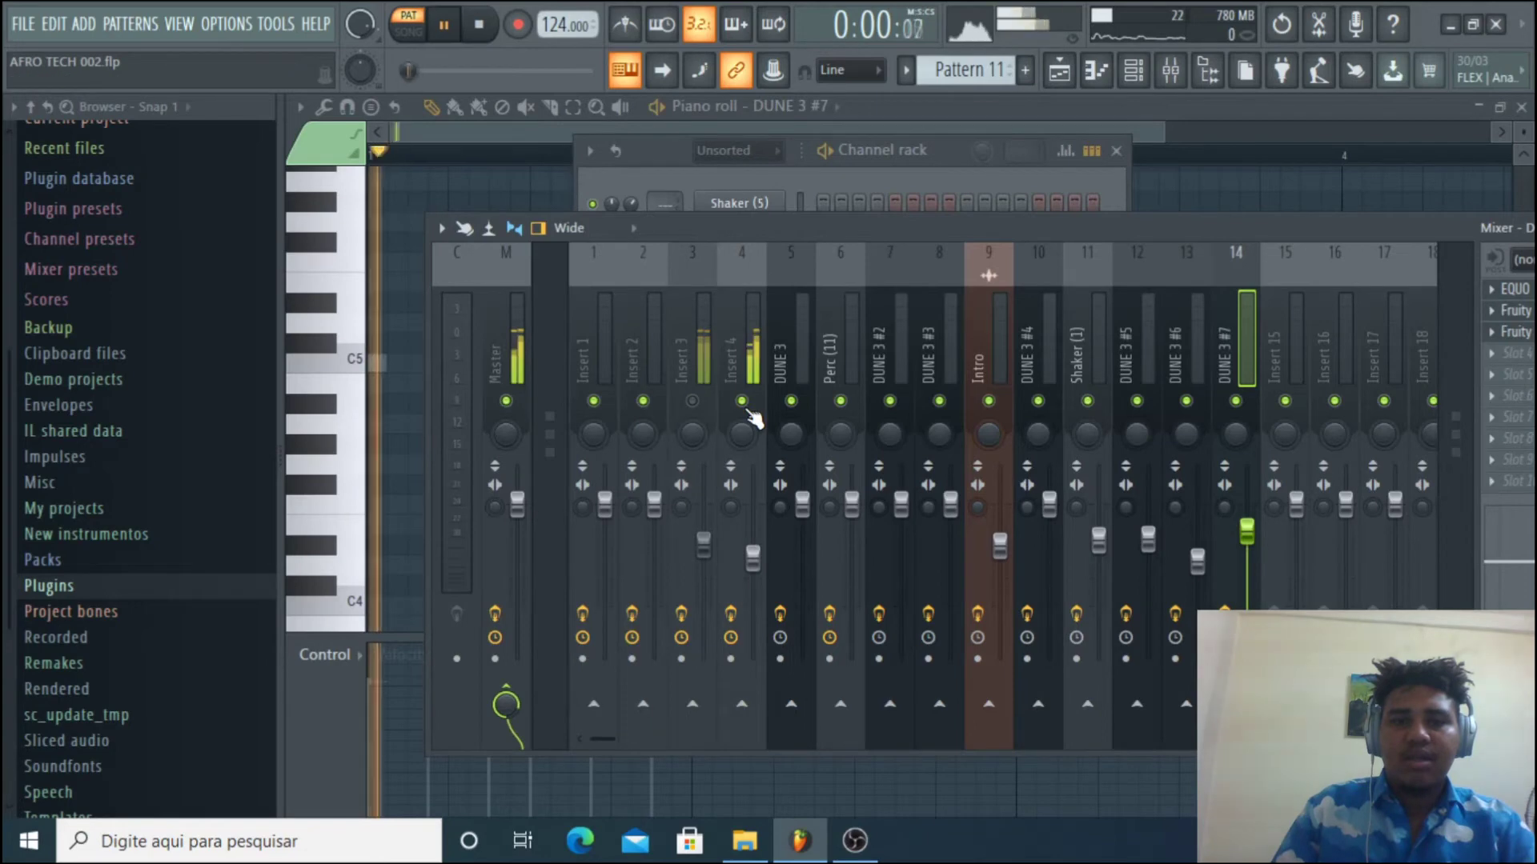
pyautogui.click(693, 400)
pyautogui.press('space')
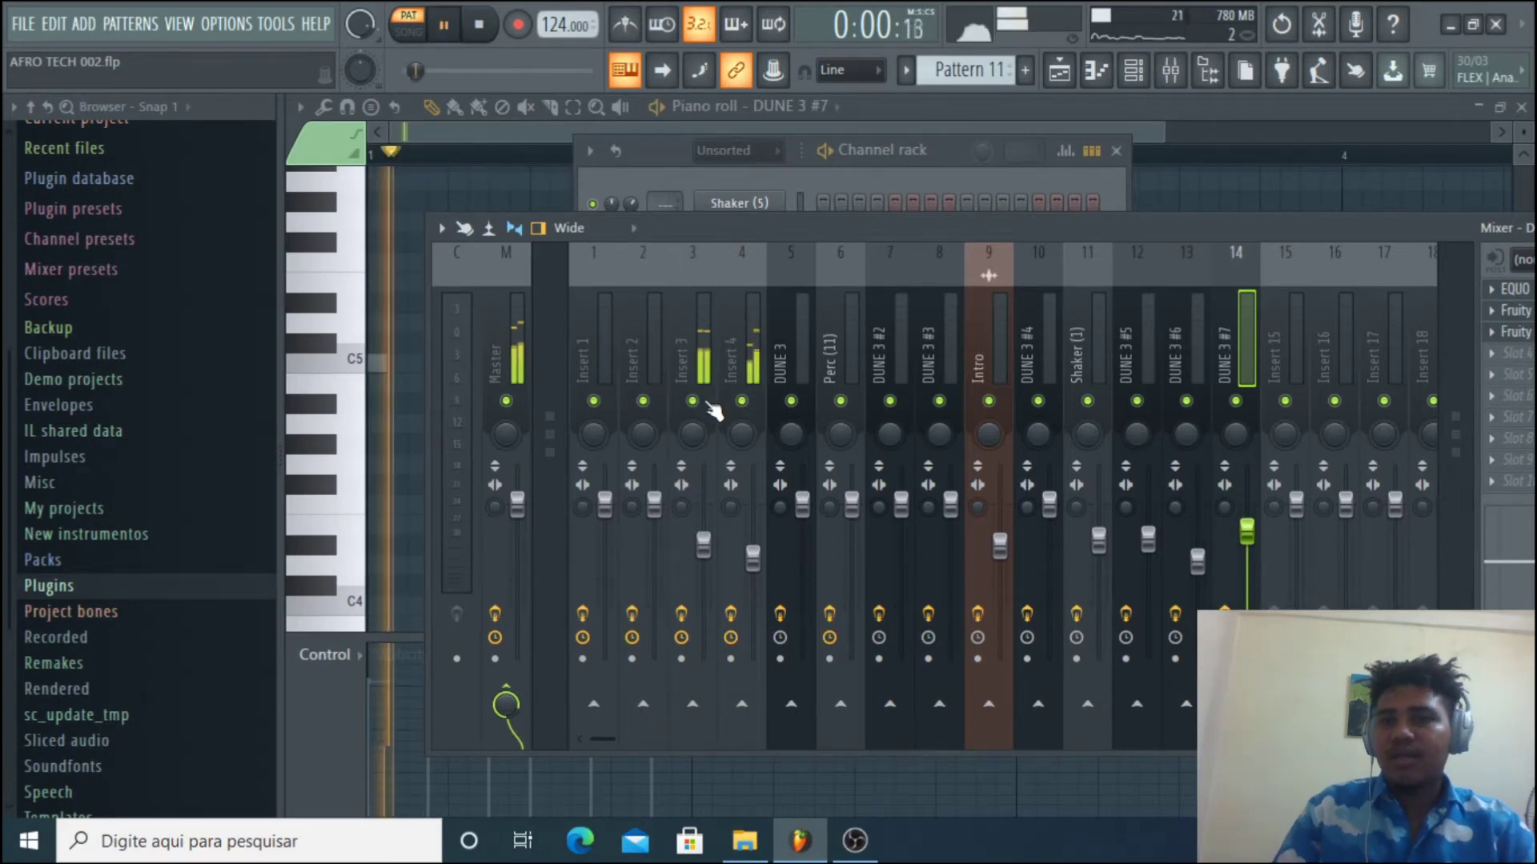
pyautogui.press('space')
# - Return to the playlist and play the song from bar 17, where the Pattern 11 clips start on Track 11
pyautogui.click(1059, 71)
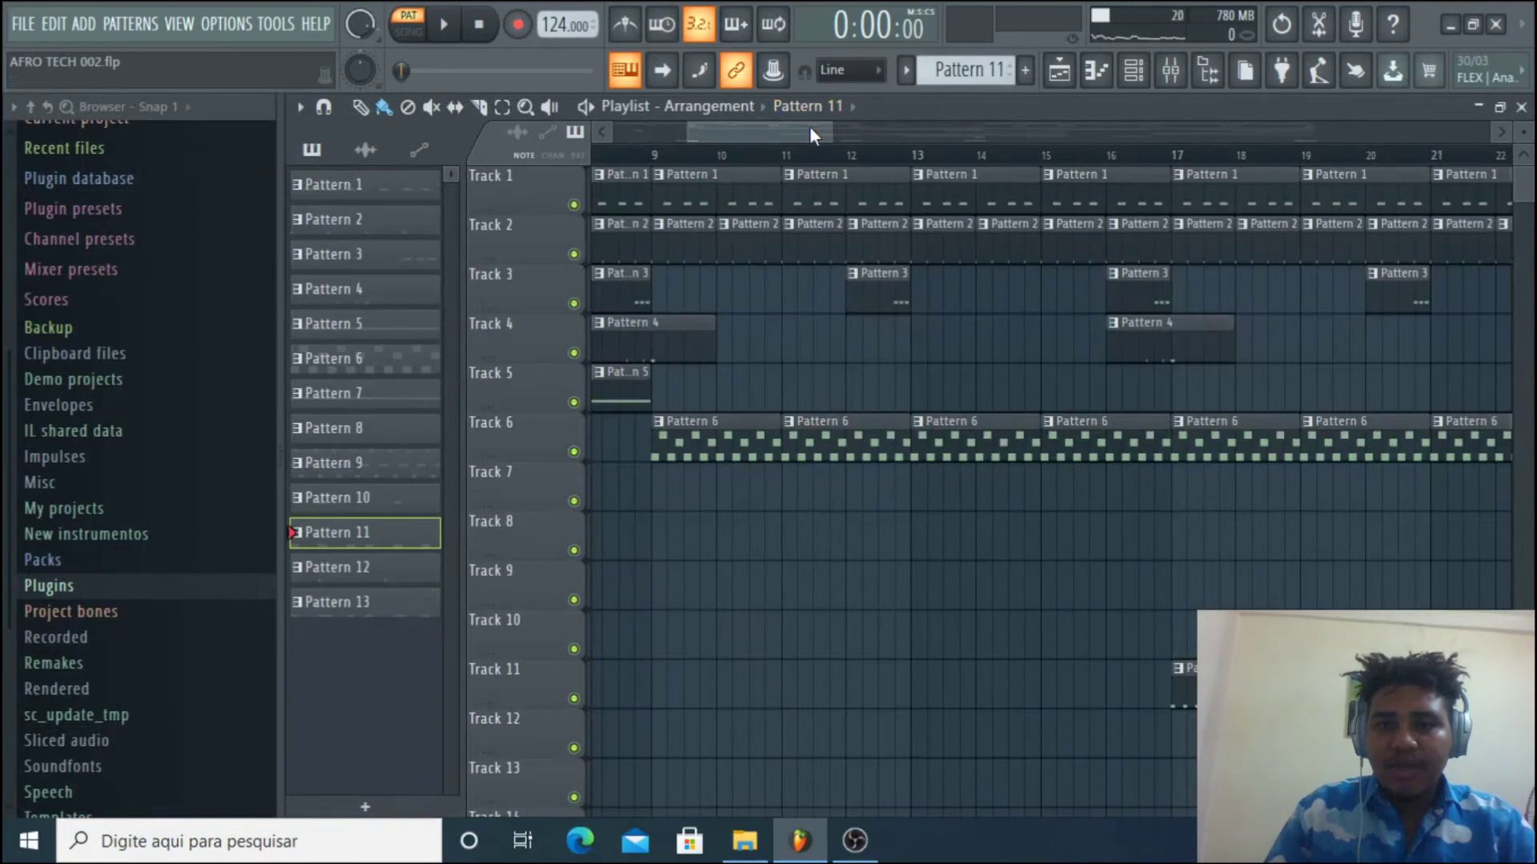
pyautogui.moveTo(809, 126); pyautogui.dragTo(877, 128)
pyautogui.click(754, 152)
pyautogui.press('space')
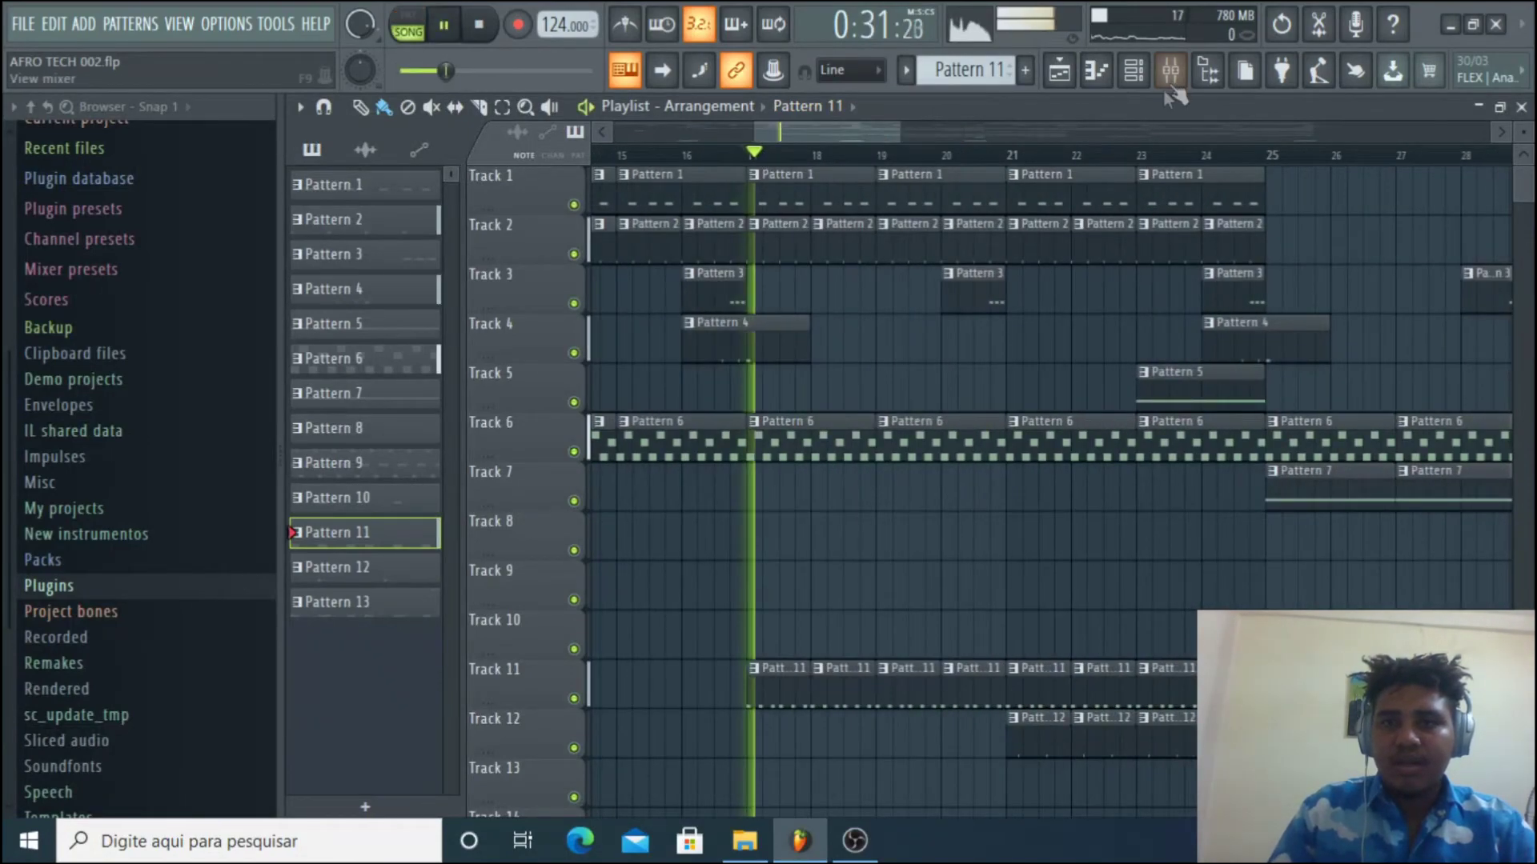
# - Show the mixer and play the song from bar 17 while muting Insert 4 and Insert 3 in turn, restoring both
pyautogui.click(1169, 80)
pyautogui.press('space')
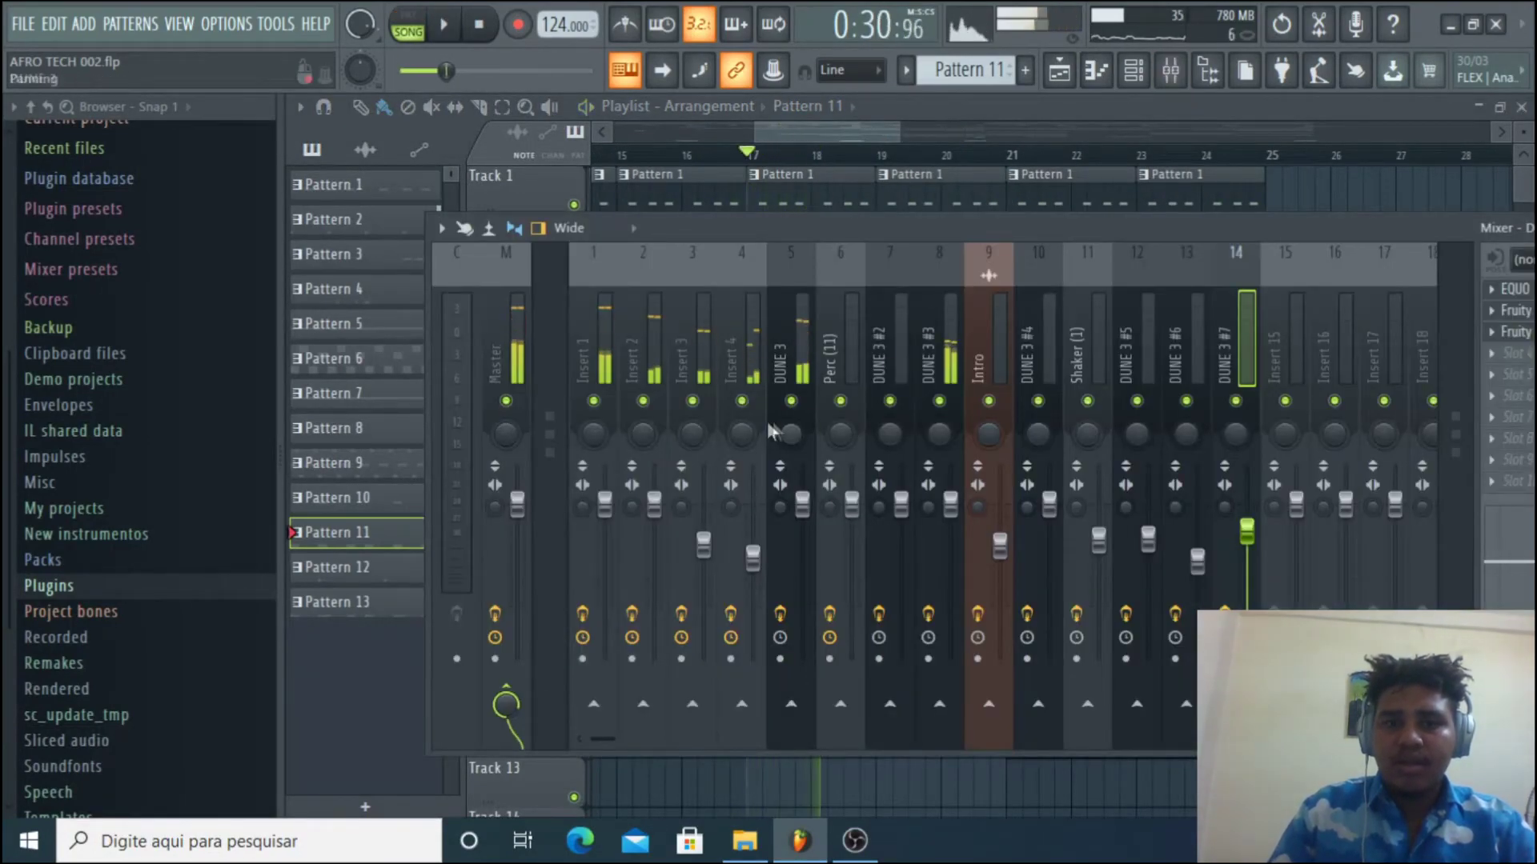
pyautogui.press('space')
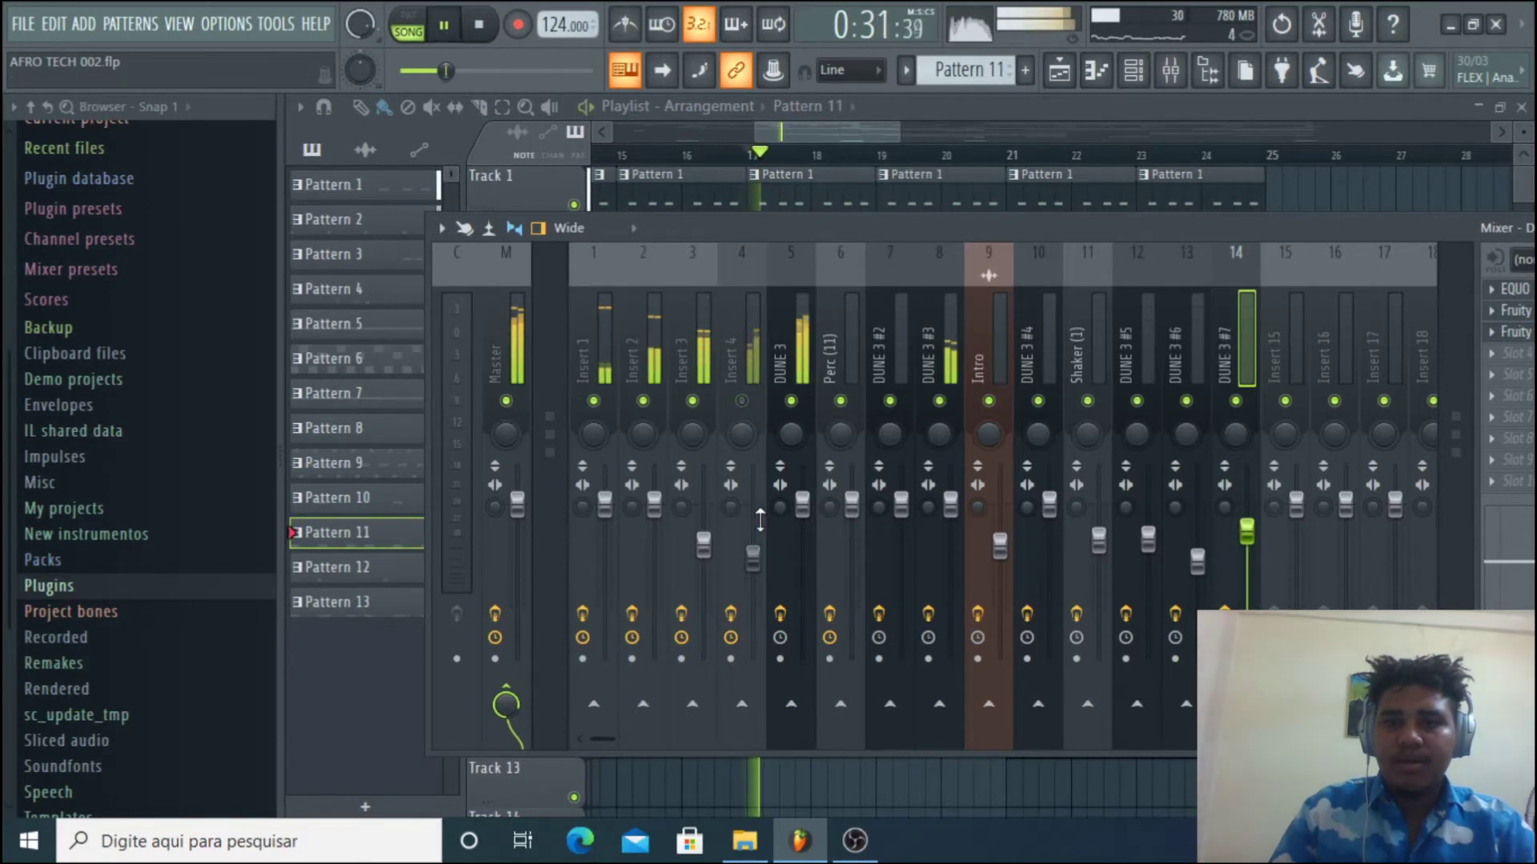
pyautogui.press('space')
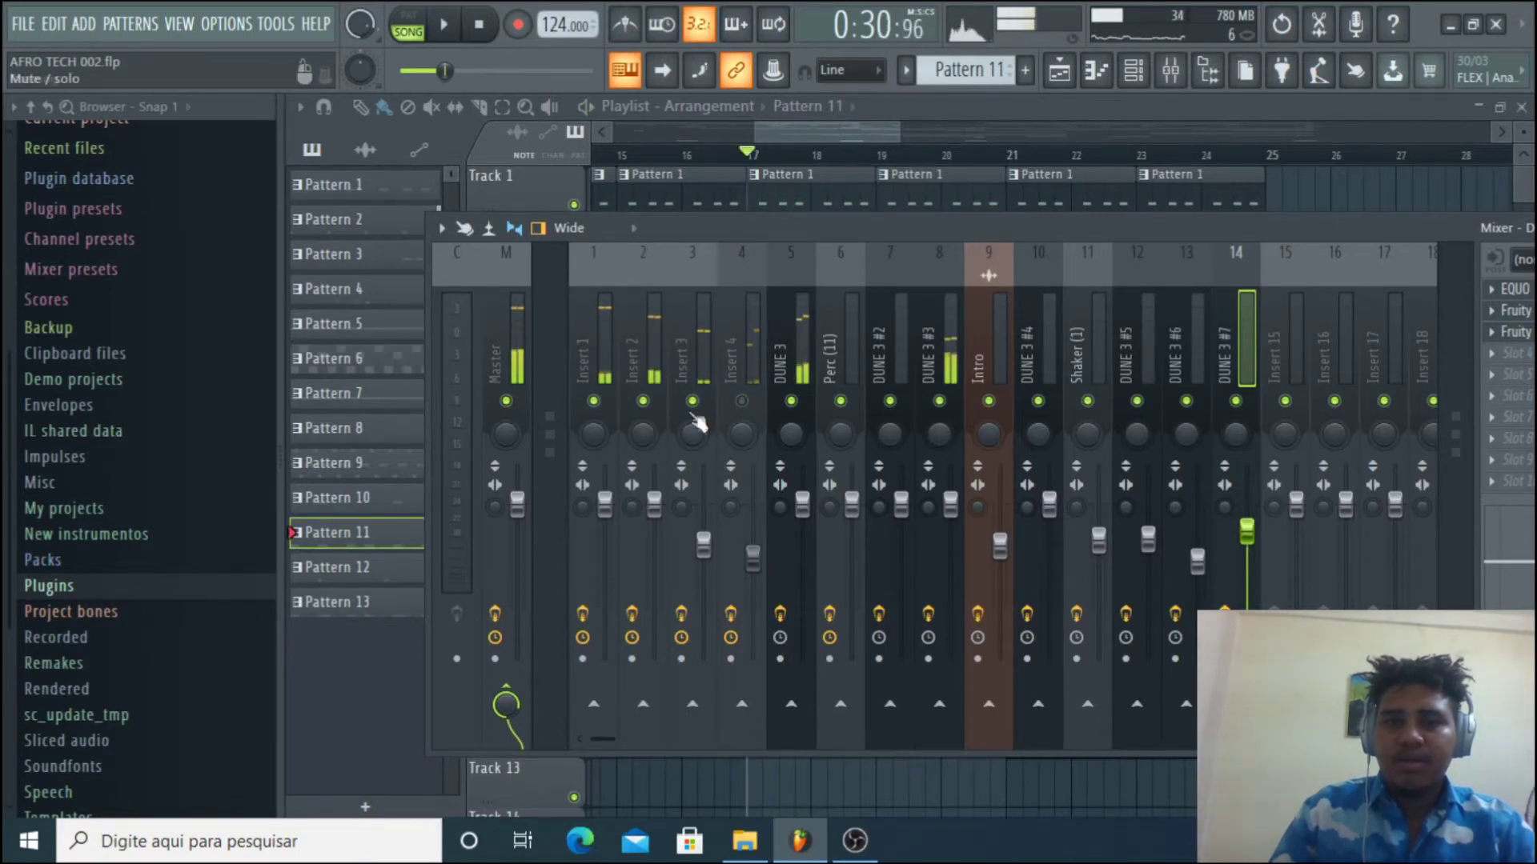
pyautogui.click(693, 400)
pyautogui.press('space')
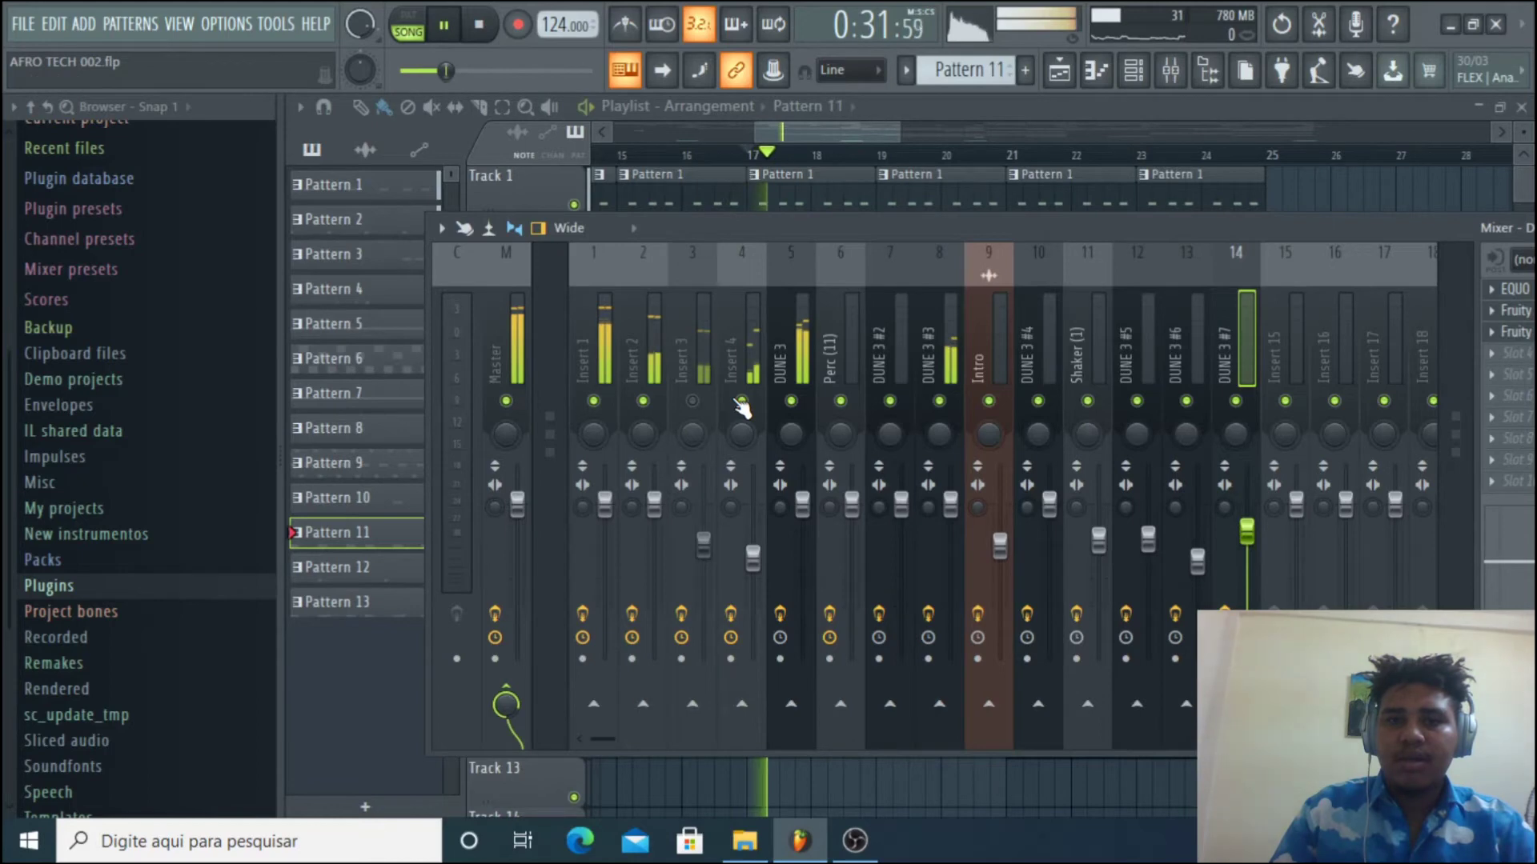
pyautogui.press('space')
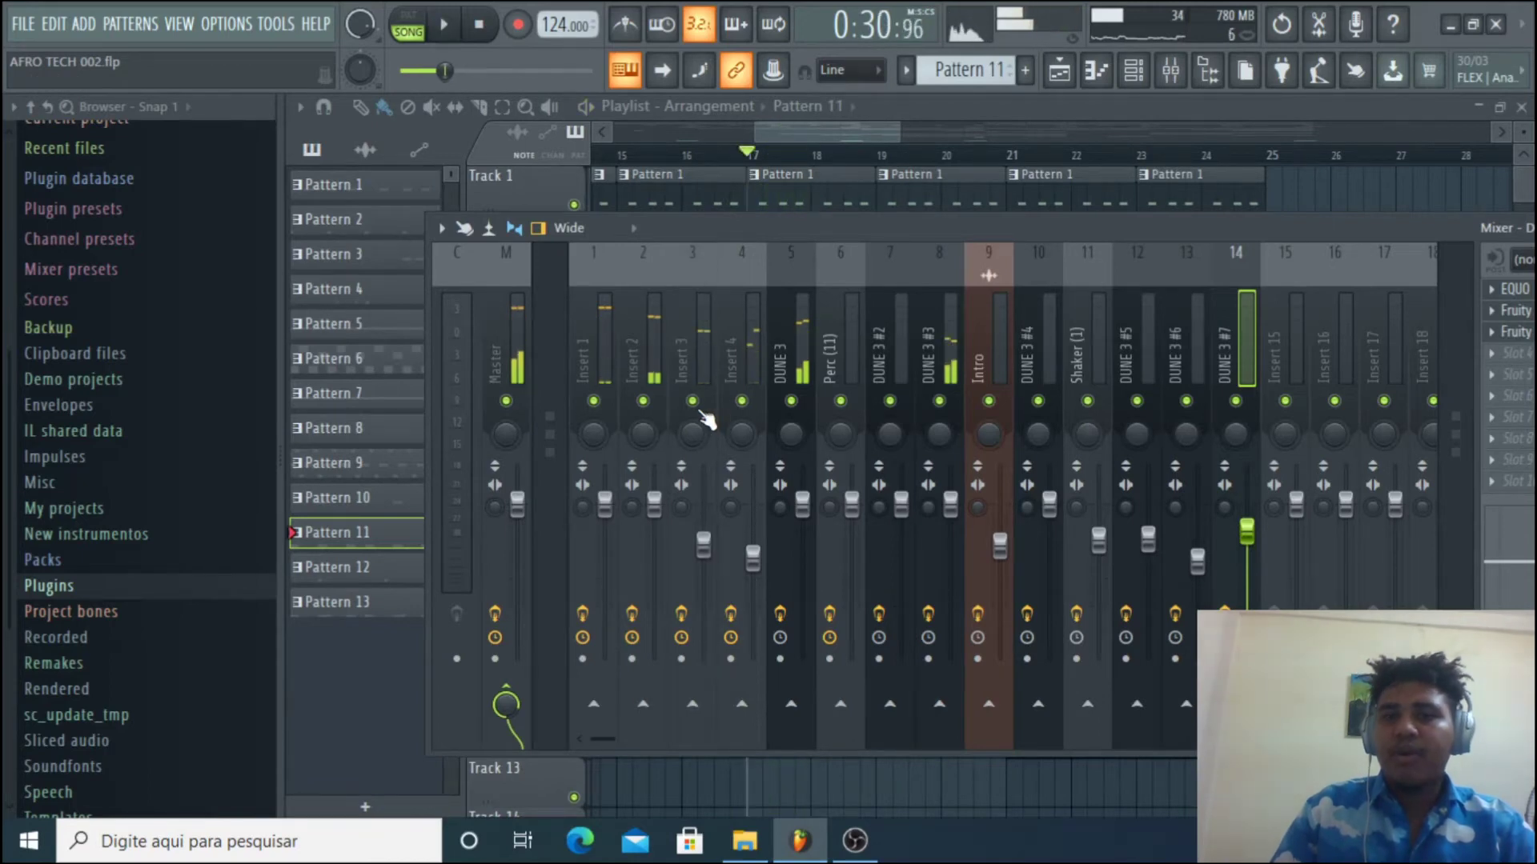
pyautogui.press('space')
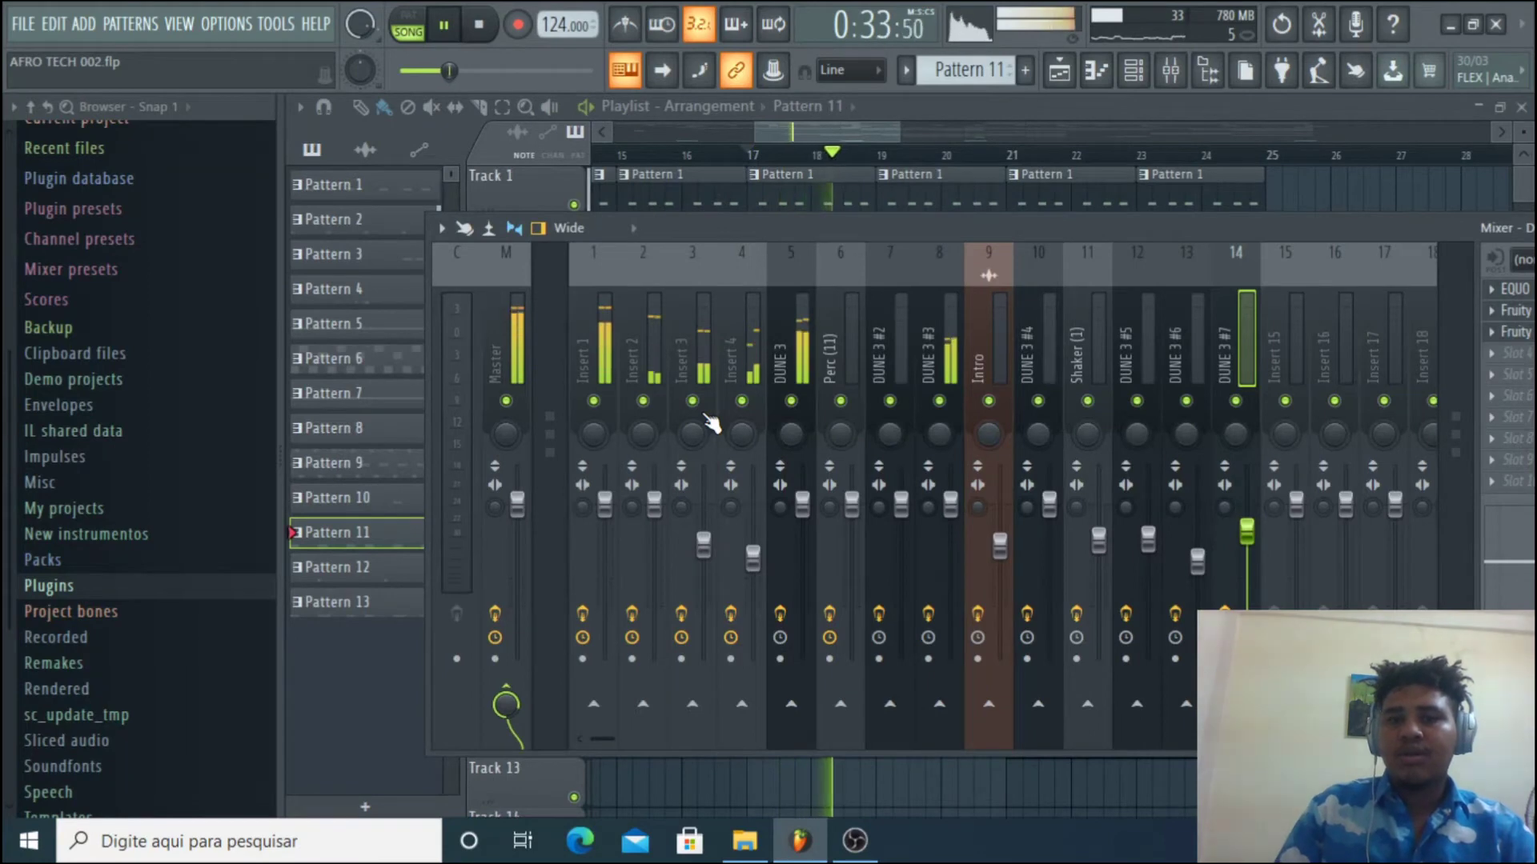
# - Switch to Pattern 12 and play its Kick (3) steps from the Channel rack in pattern mode
pyautogui.click(1055, 76)
pyautogui.press('space')
pyautogui.moveTo(833, 132); pyautogui.dragTo(912, 148)
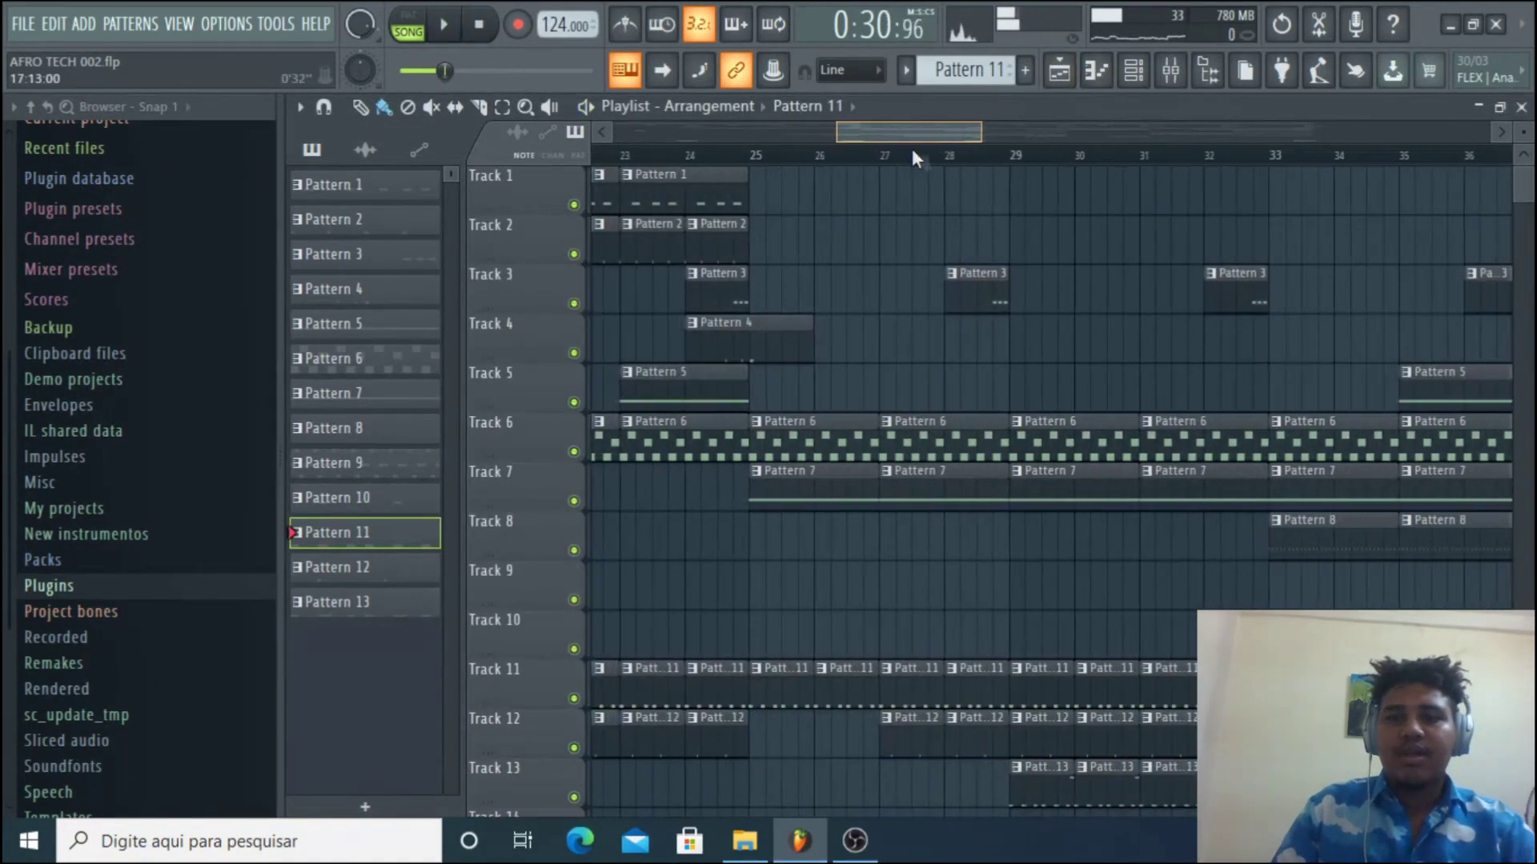
pyautogui.click(1123, 74)
pyautogui.scroll(-1, 995, 70)
pyautogui.press('space')
pyautogui.press('space')
pyautogui.click(409, 21)
pyautogui.press('space')
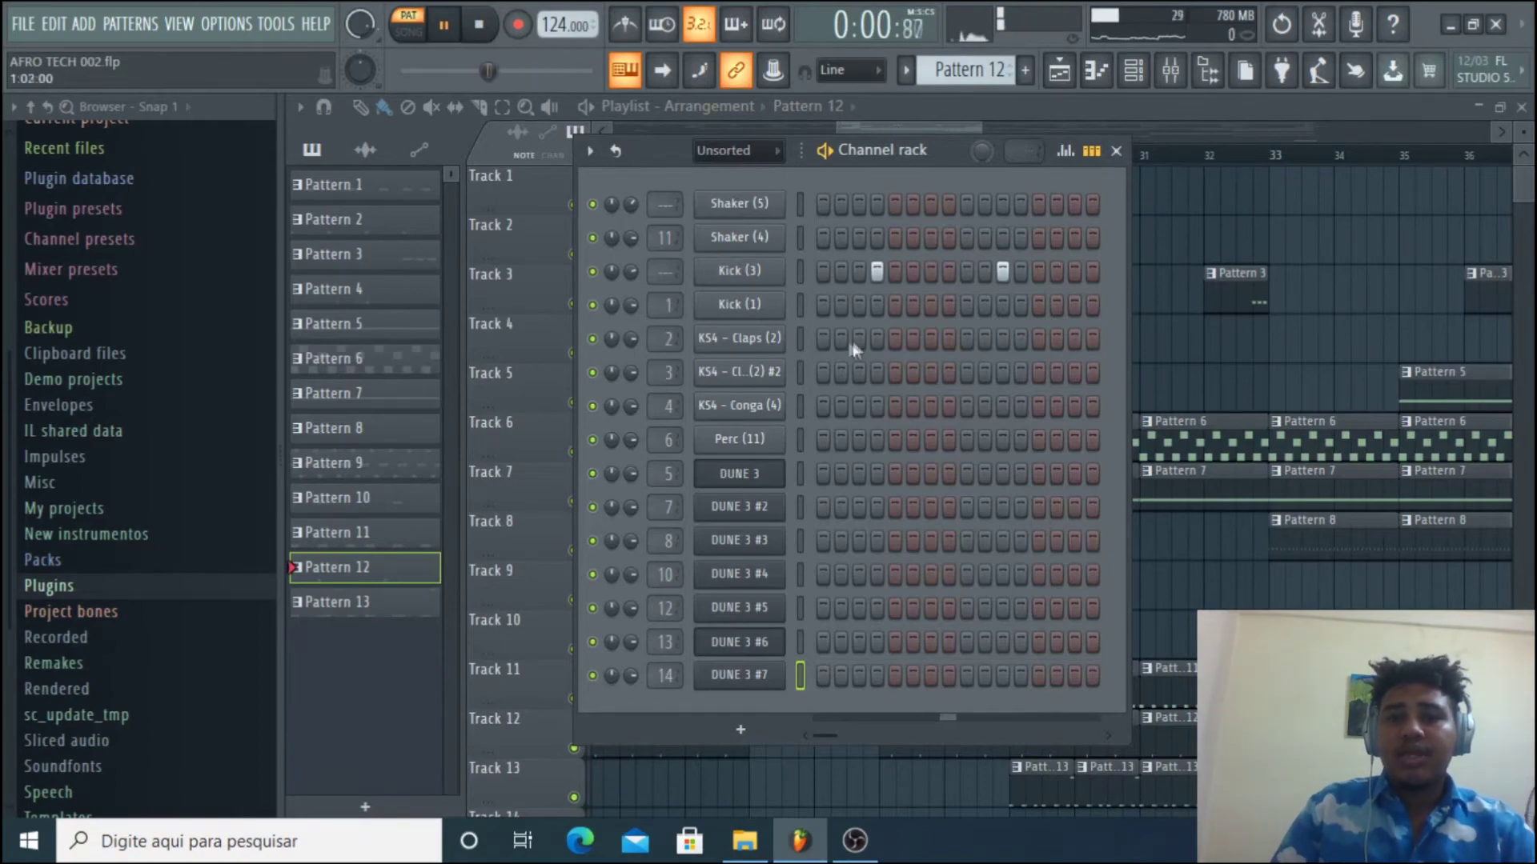
pyautogui.press('space')
# - Play the song in the playlist from bar 26 into the Pattern 12 clips on Track 12
pyautogui.moveTo(937, 127); pyautogui.dragTo(952, 133)
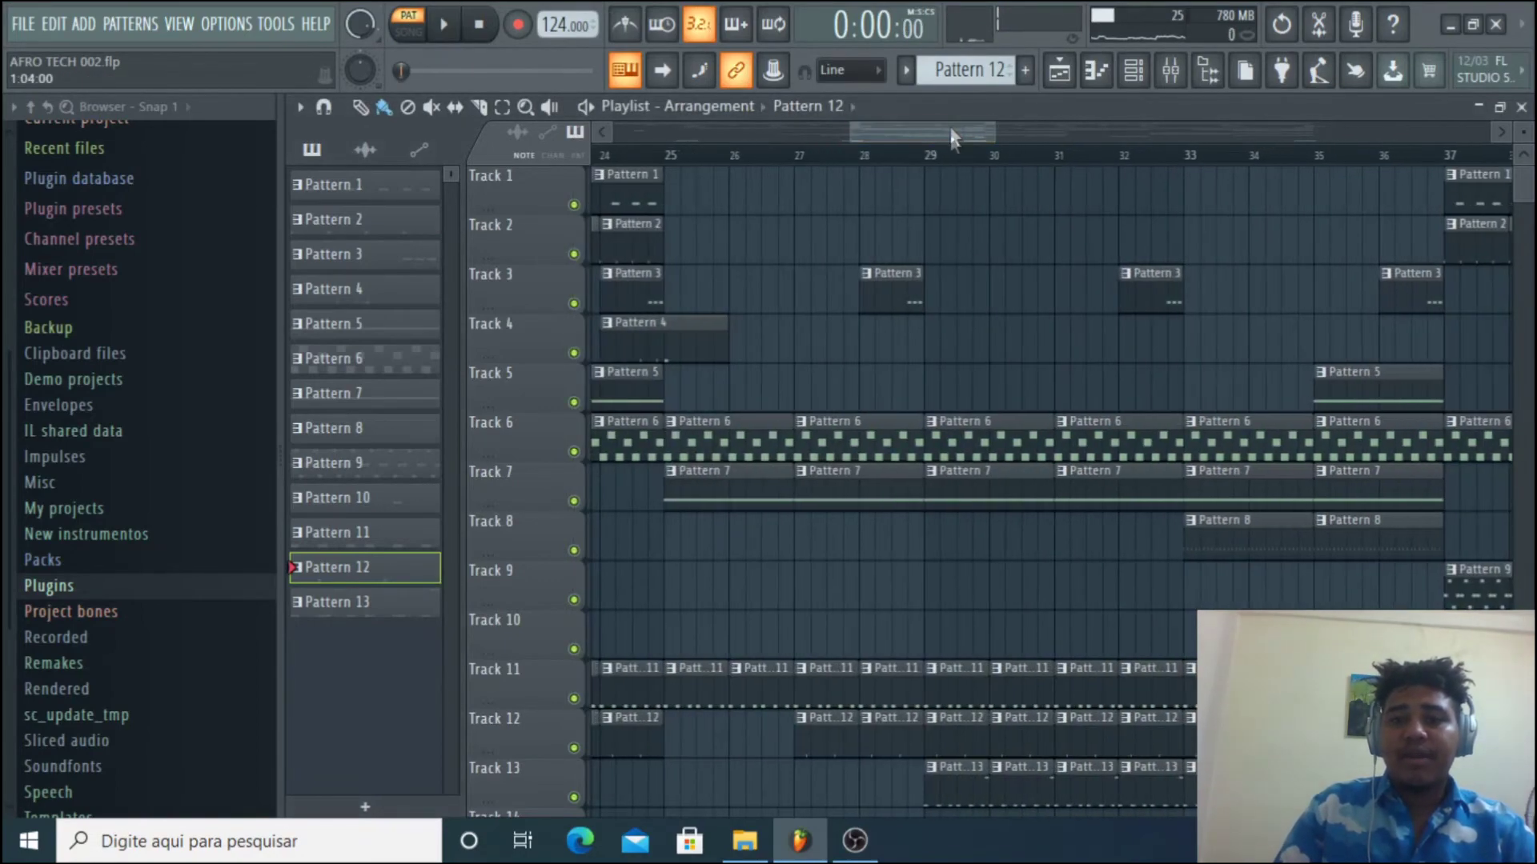
pyautogui.scroll(-2, 991, 298)
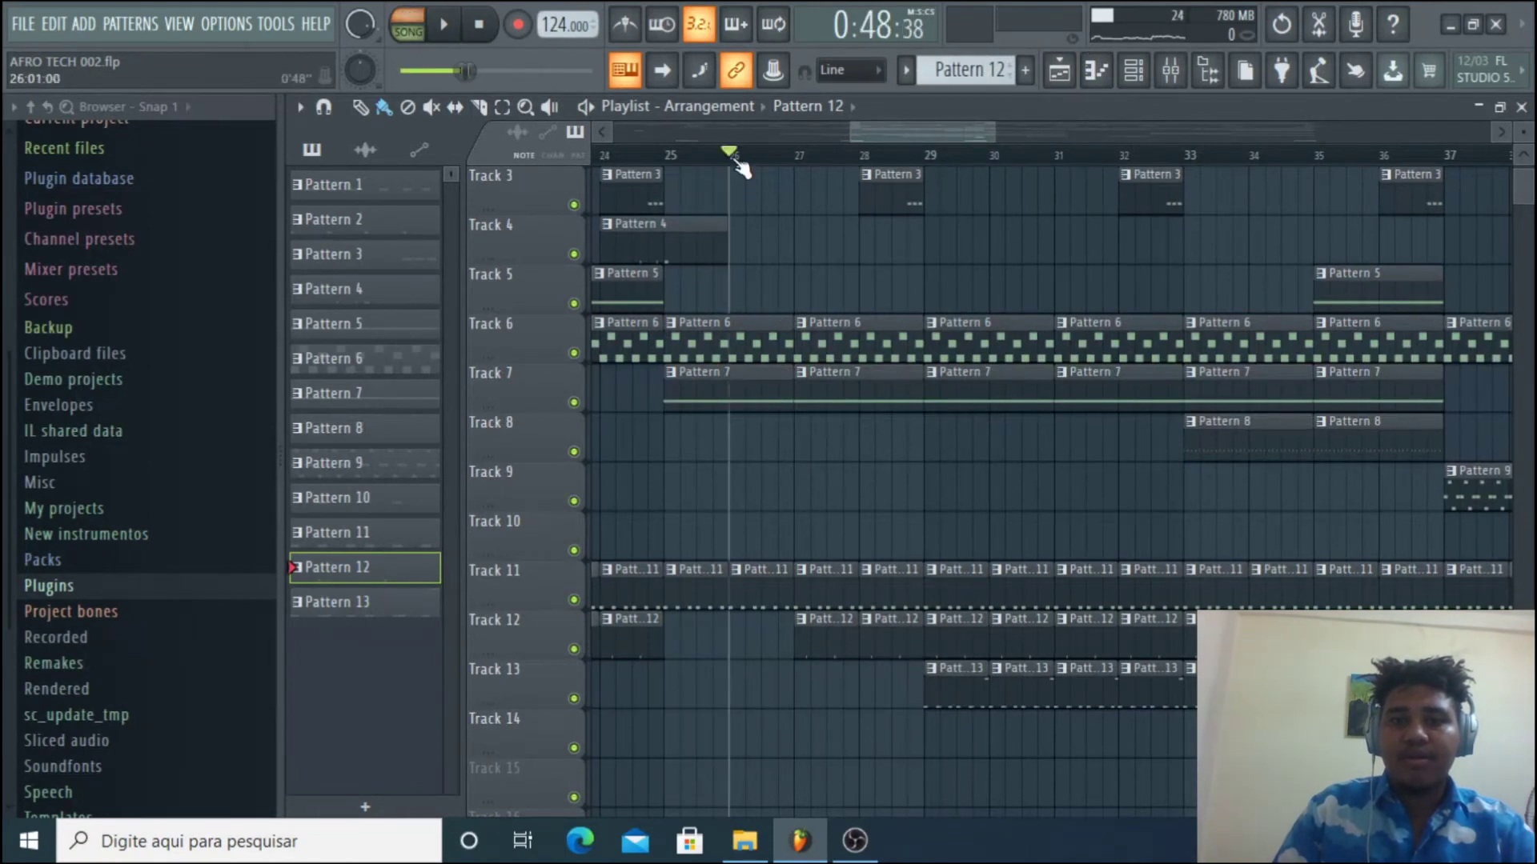
pyautogui.press('space')
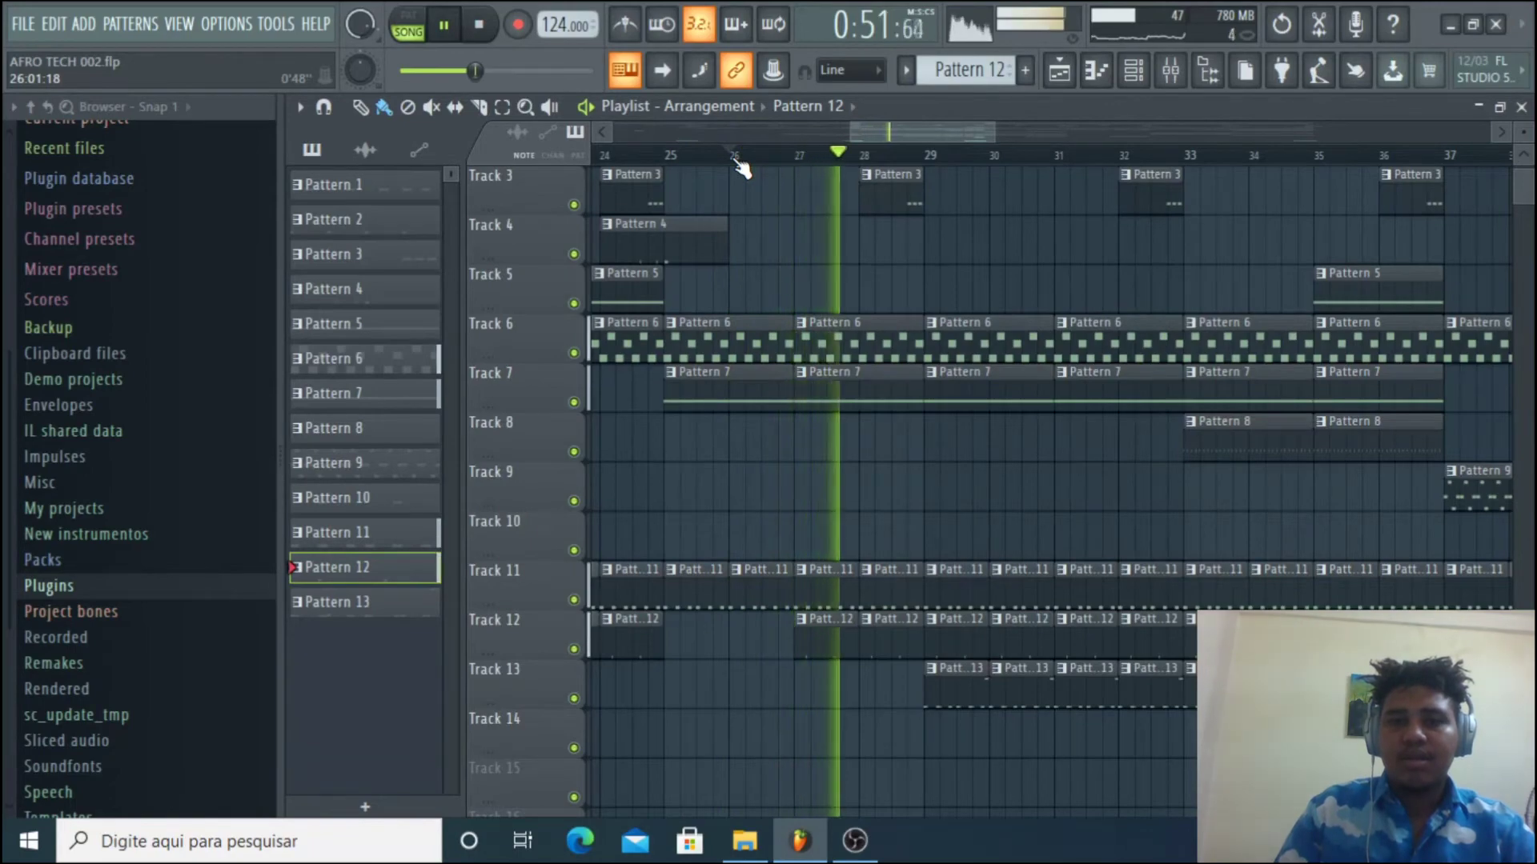
pyautogui.moveTo(871, 124); pyautogui.dragTo(959, 142)
pyautogui.press('space')
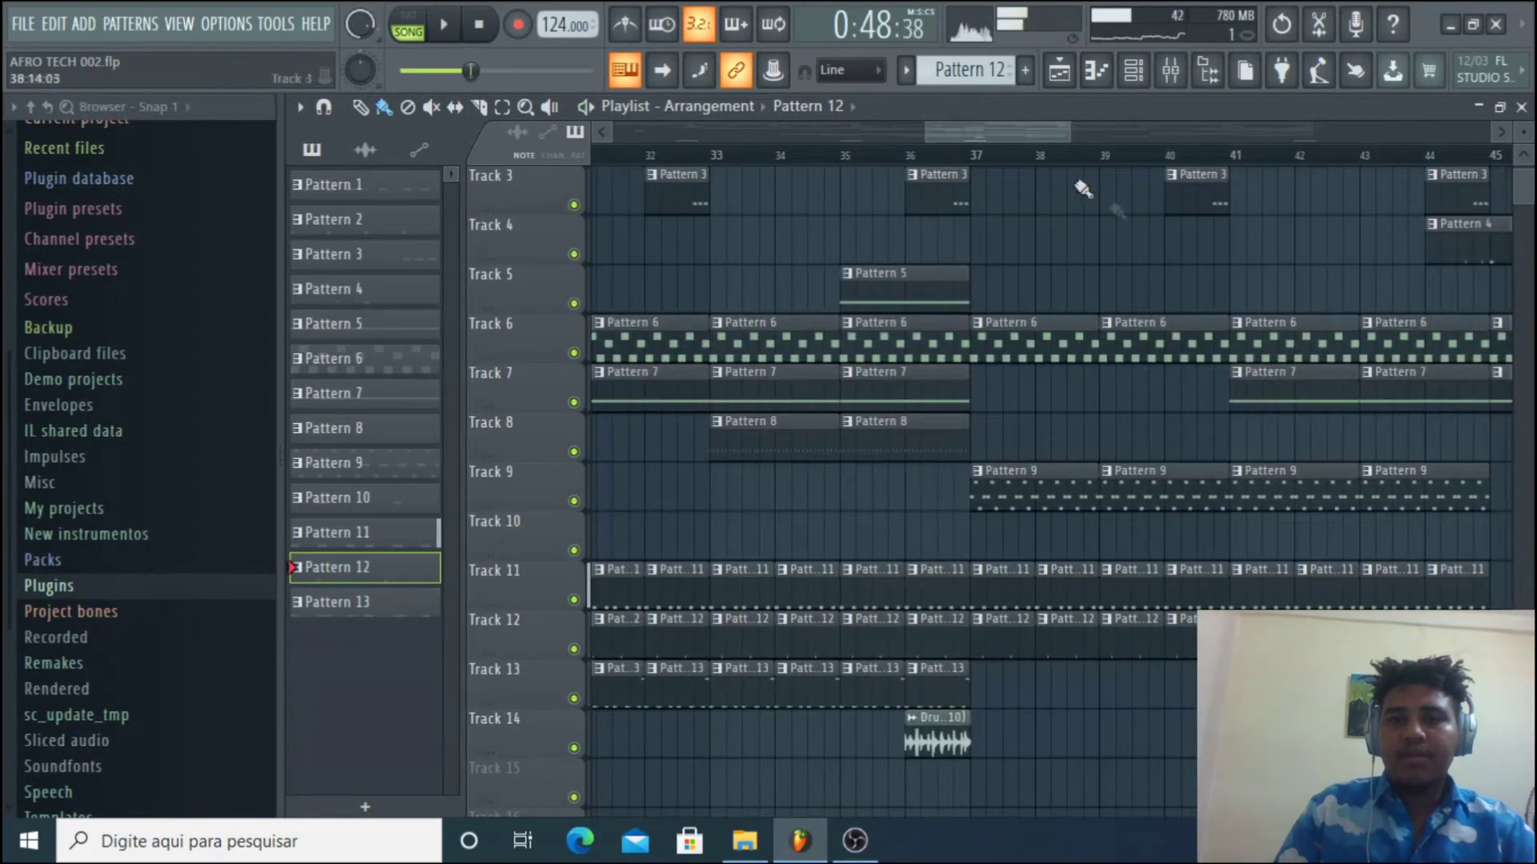
# - Play the song from bar 37 with playlist Track 12 muted and unmuted to compare the section
pyautogui.click(974, 154)
pyautogui.press('space')
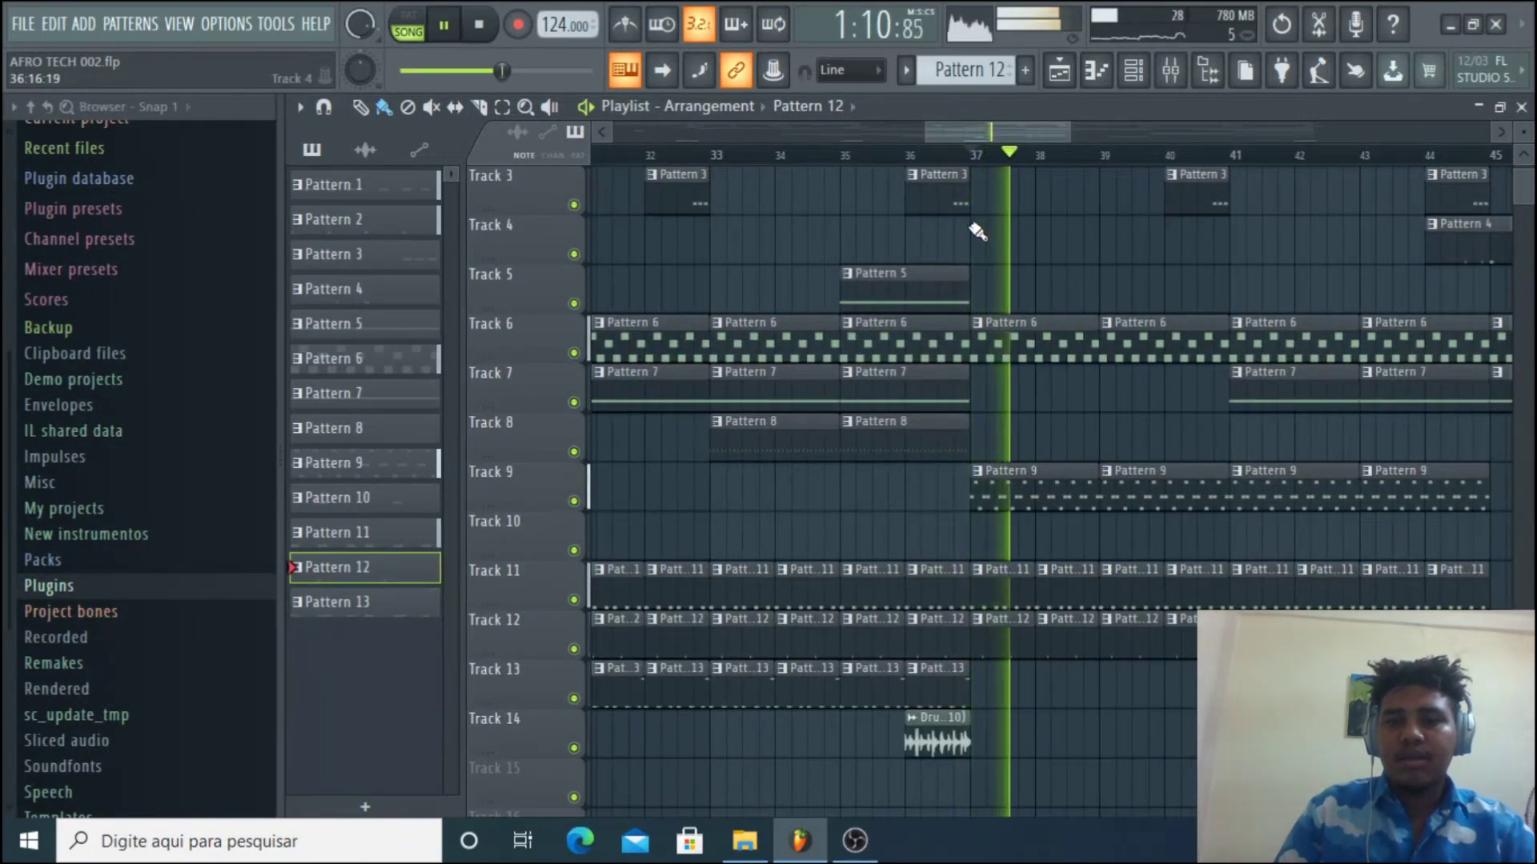
pyautogui.press('space')
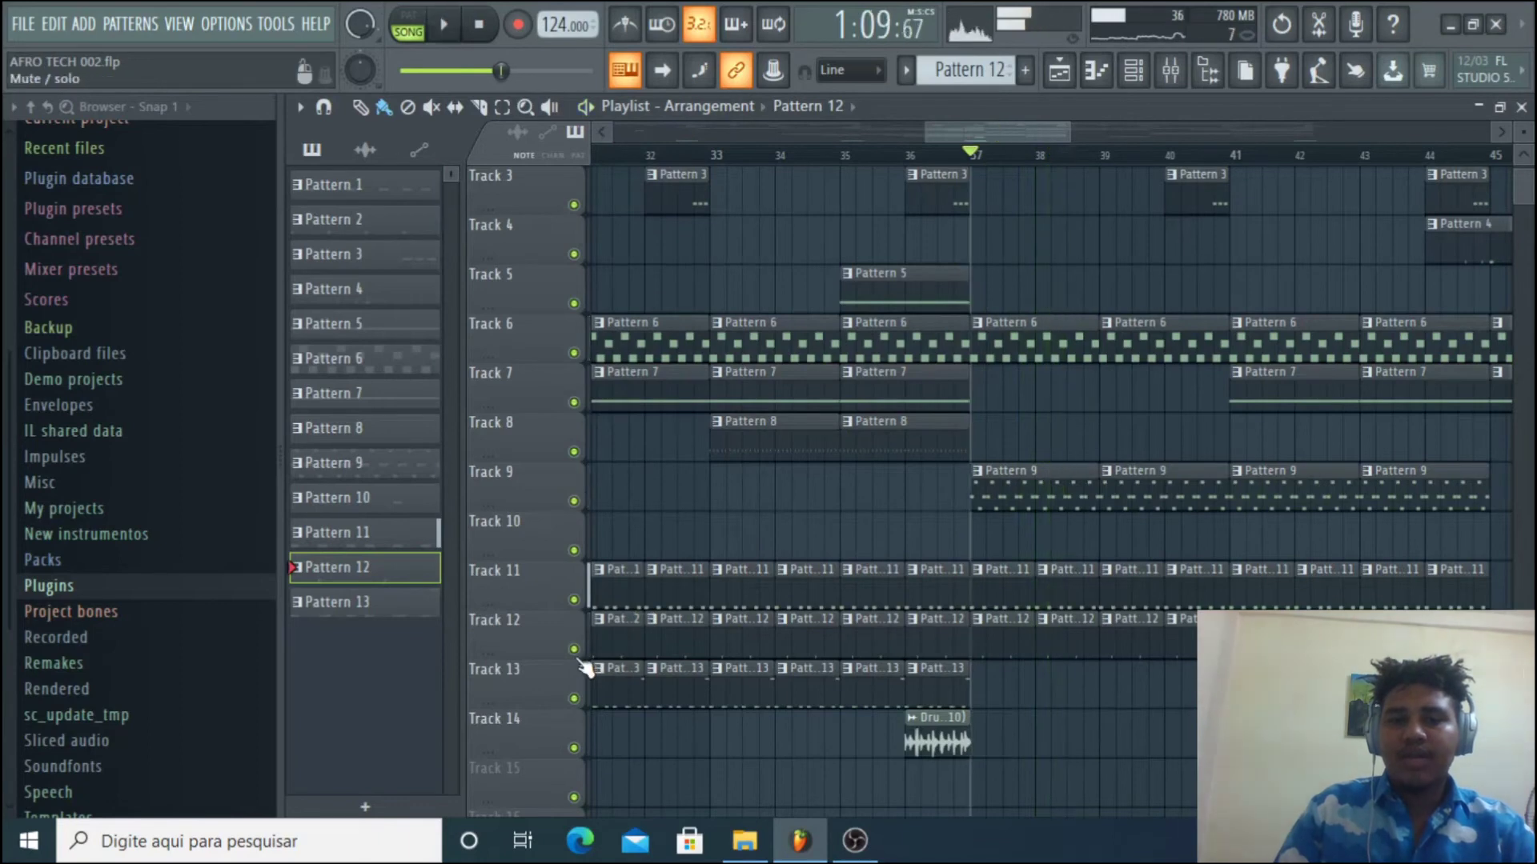
pyautogui.press('space')
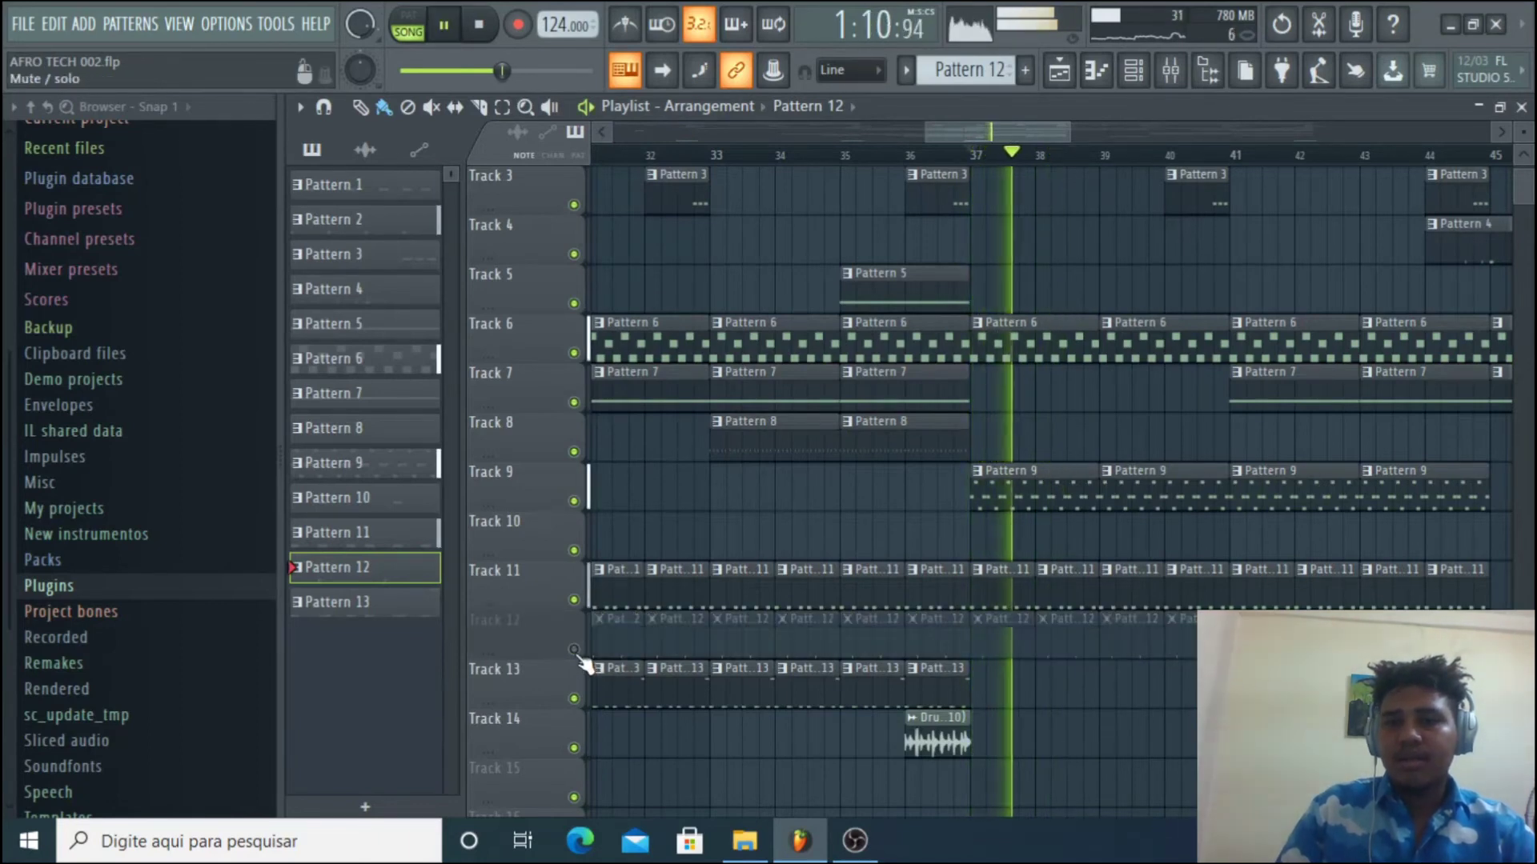
pyautogui.click(574, 650)
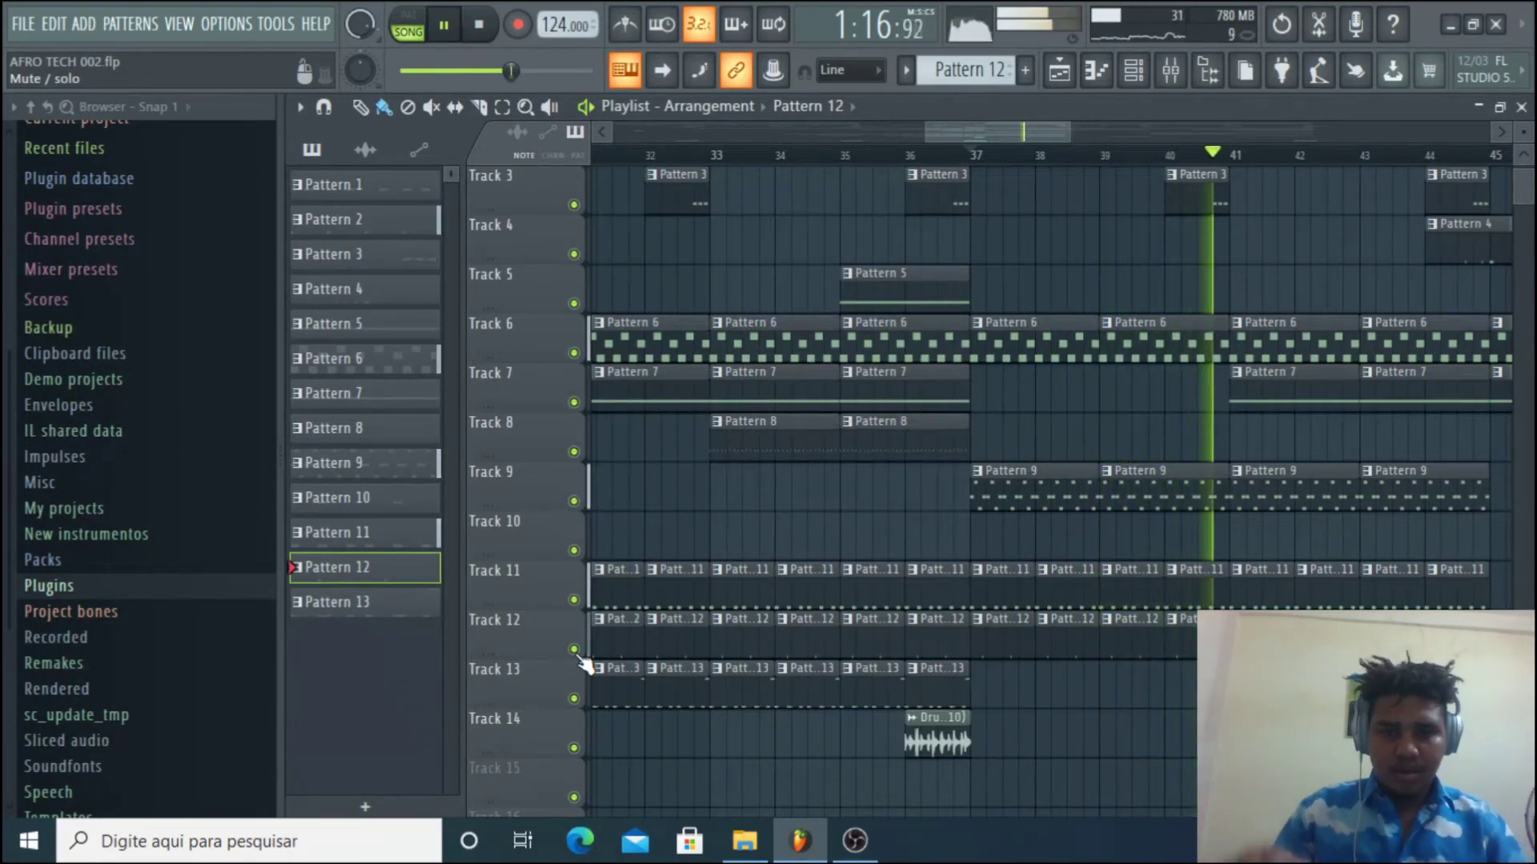
pyautogui.press('space')
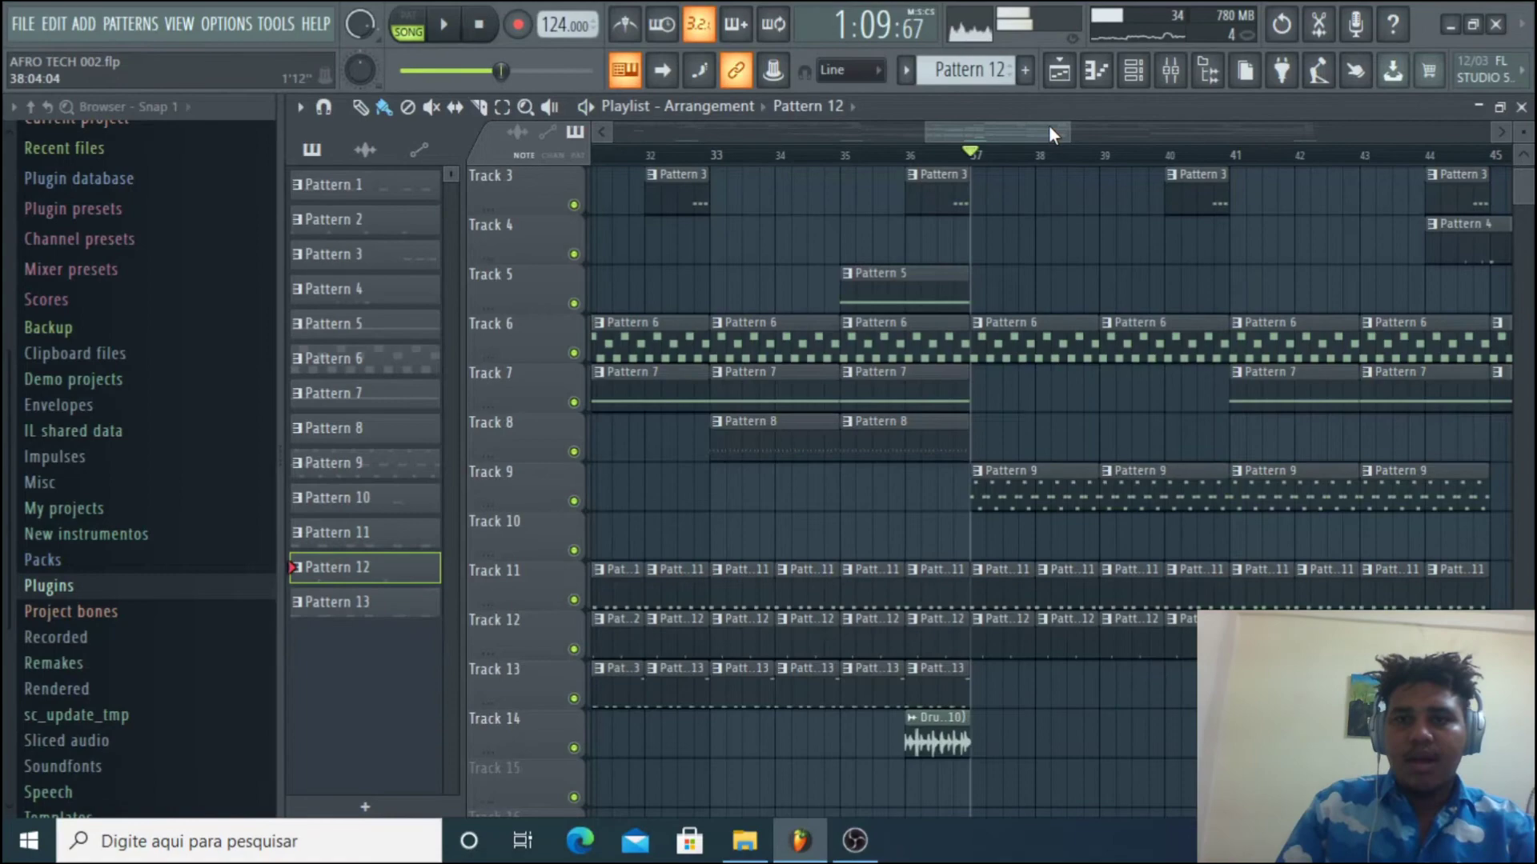
# - Switch to Pattern 13 and play its Shaker (5) and Shaker (4) notes from the Channel rack
pyautogui.moveTo(1052, 134); pyautogui.dragTo(1084, 134)
pyautogui.click(1170, 71)
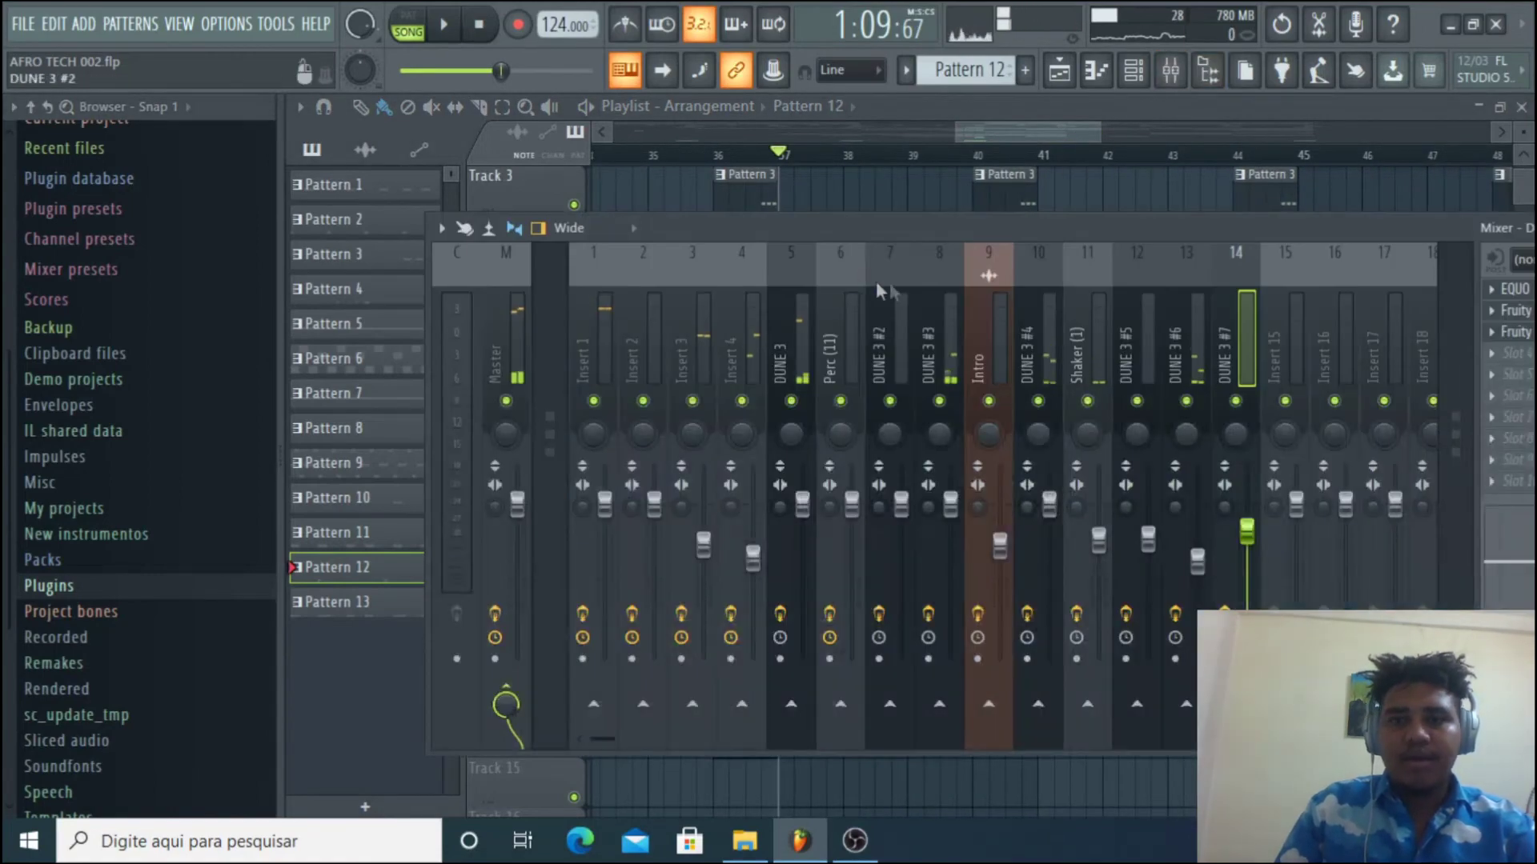
pyautogui.click(1136, 72)
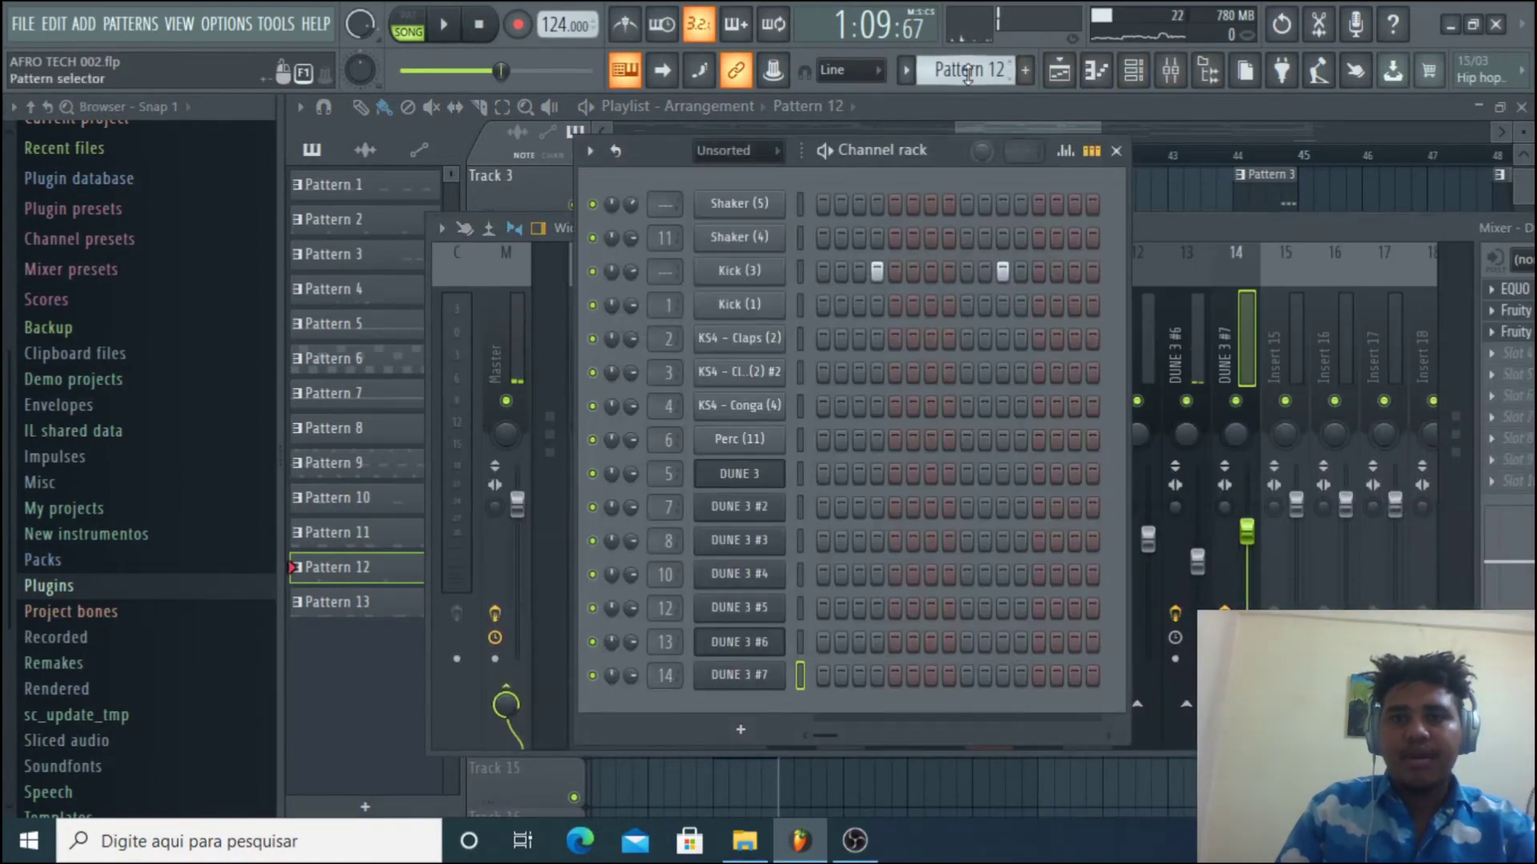
pyautogui.scroll(-1, 967, 75)
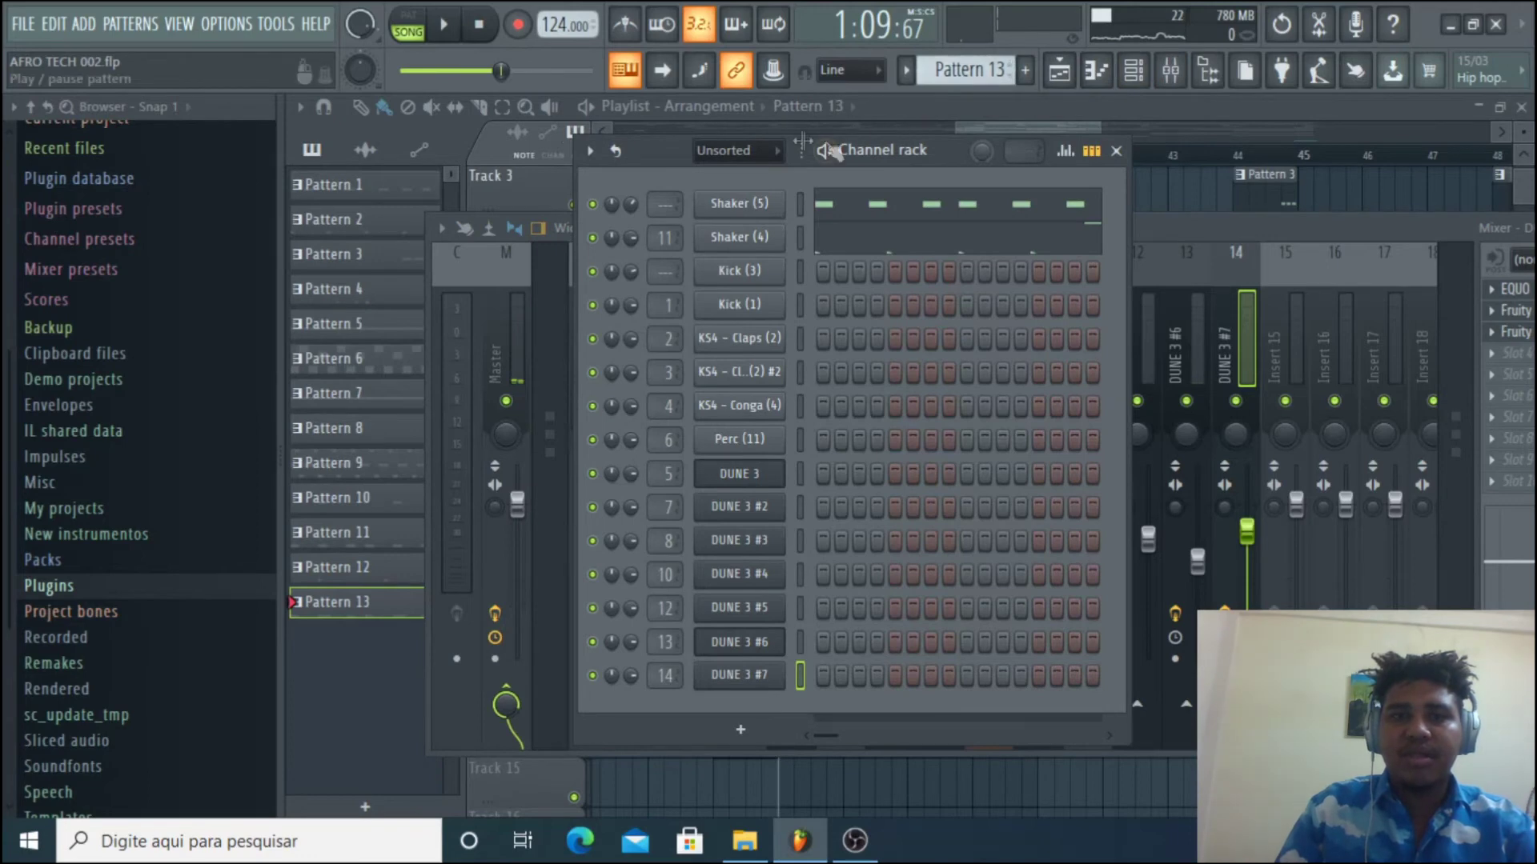
pyautogui.click(409, 34)
pyautogui.press('space')
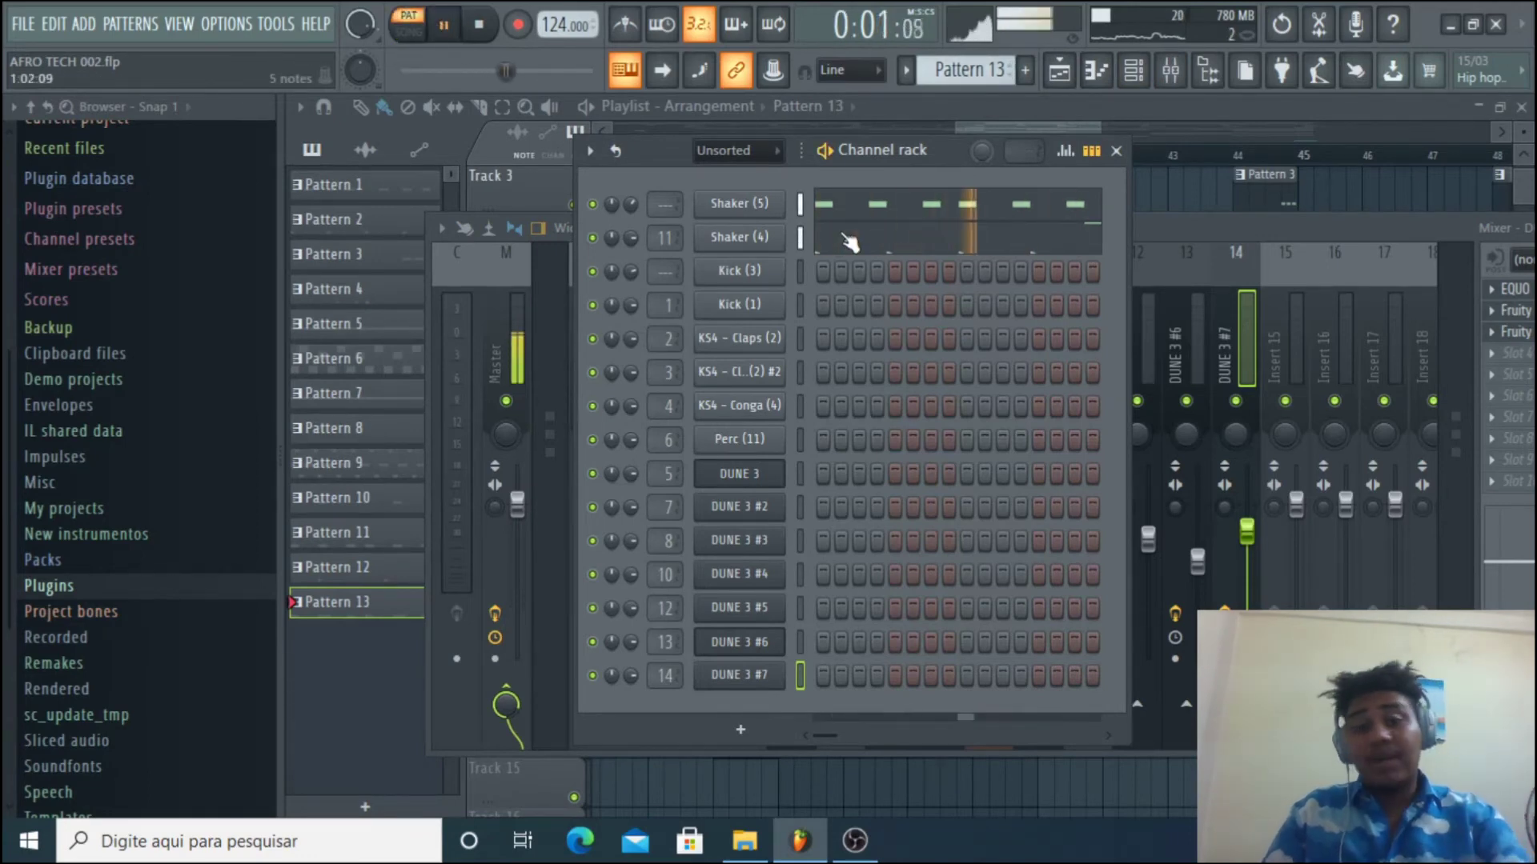
pyautogui.press('space')
# - Play Pattern 13 with Shaker (4) muted, compare it with Pattern 11, and replay Pattern 13 with both shakers active
pyautogui.click(593, 239)
pyautogui.press('space')
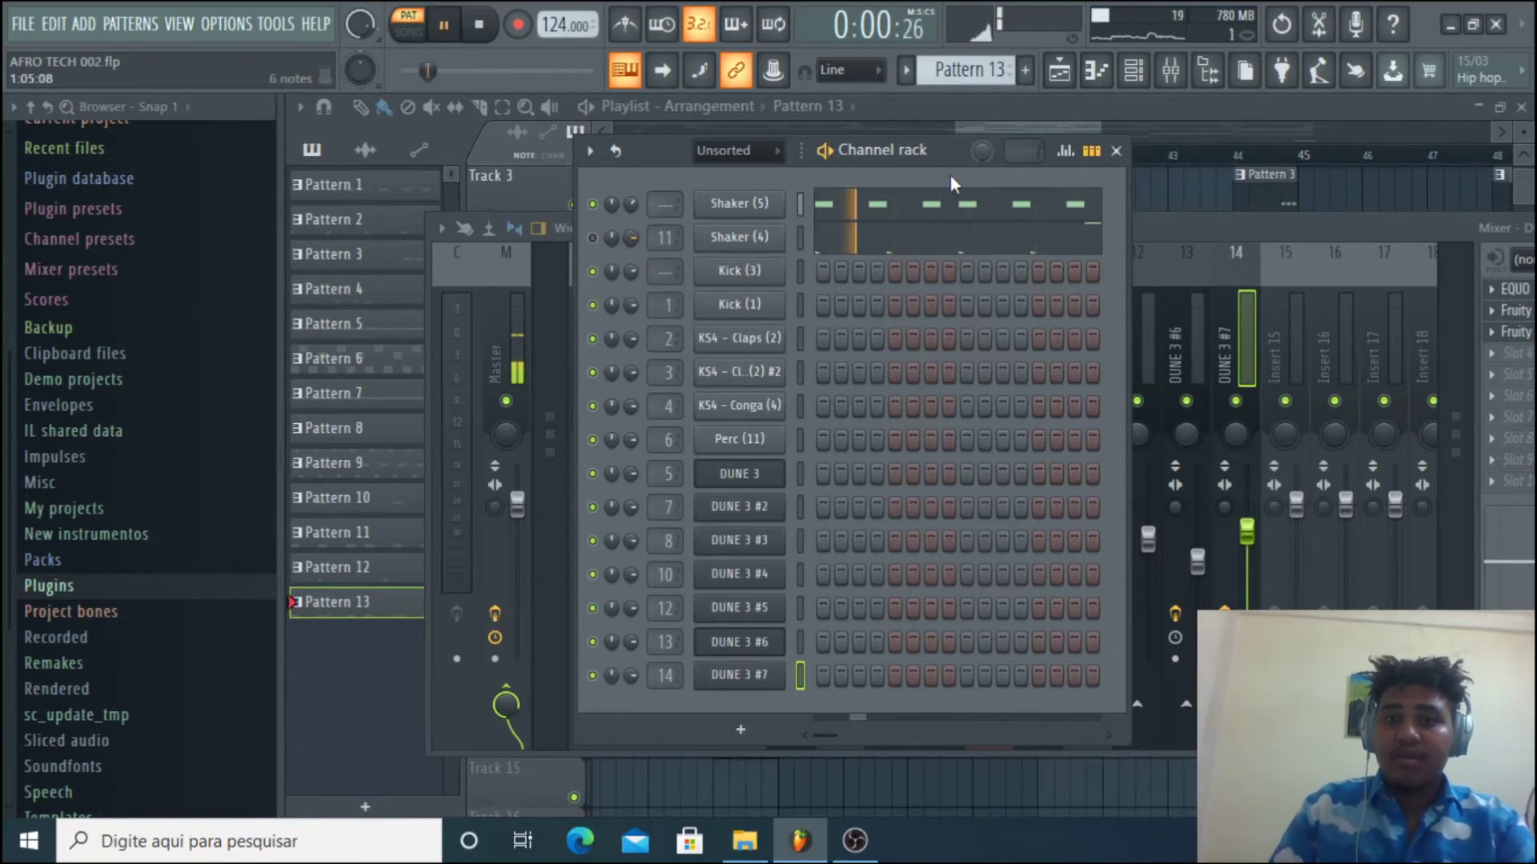
pyautogui.scroll(2, 968, 69)
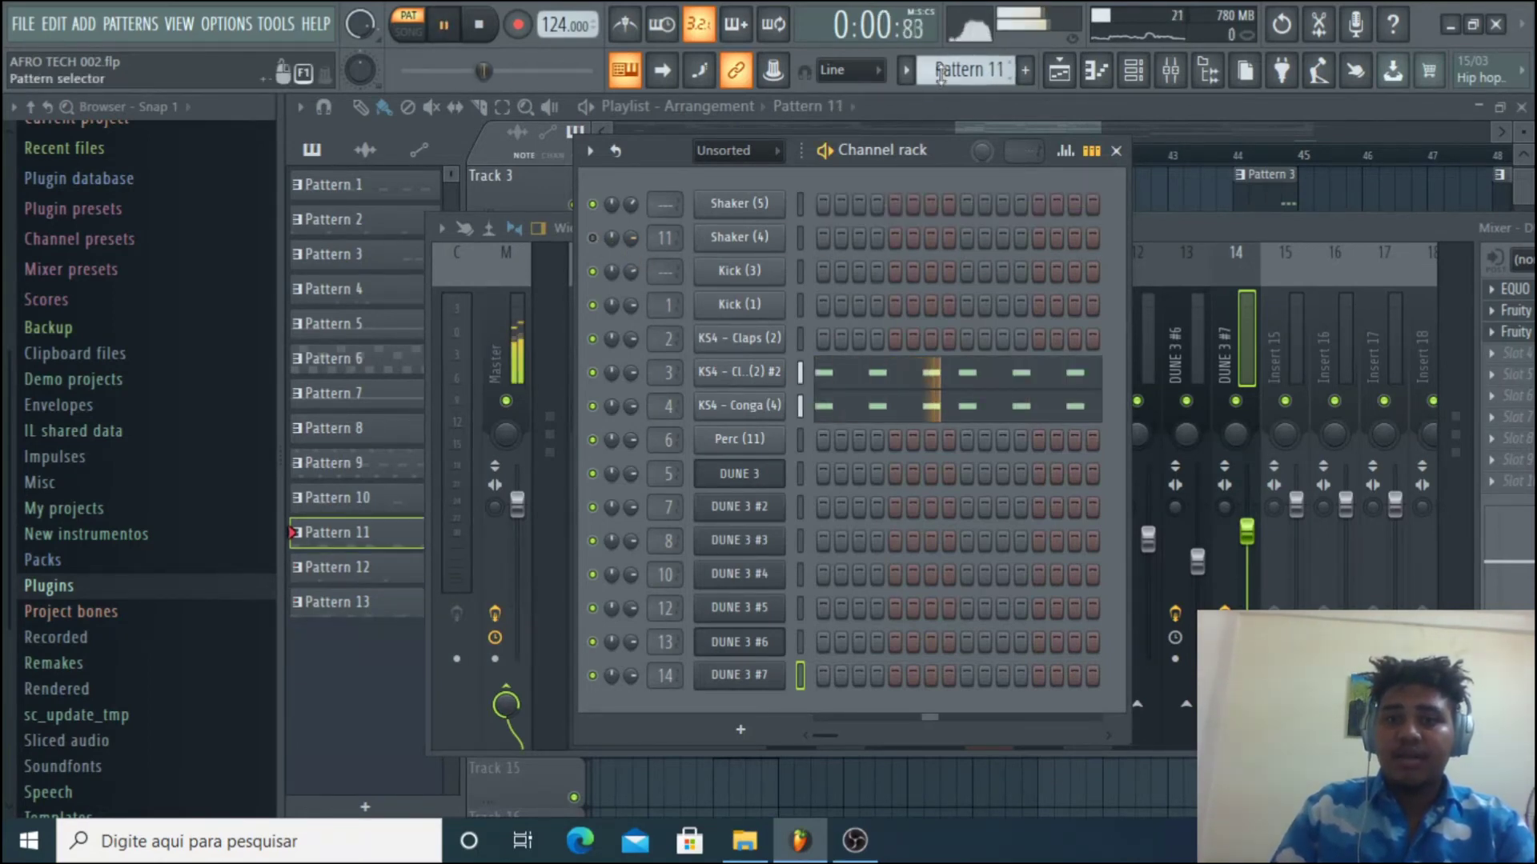
pyautogui.press('space')
pyautogui.scroll(-2, 942, 72)
pyautogui.press('space')
pyautogui.press('space')
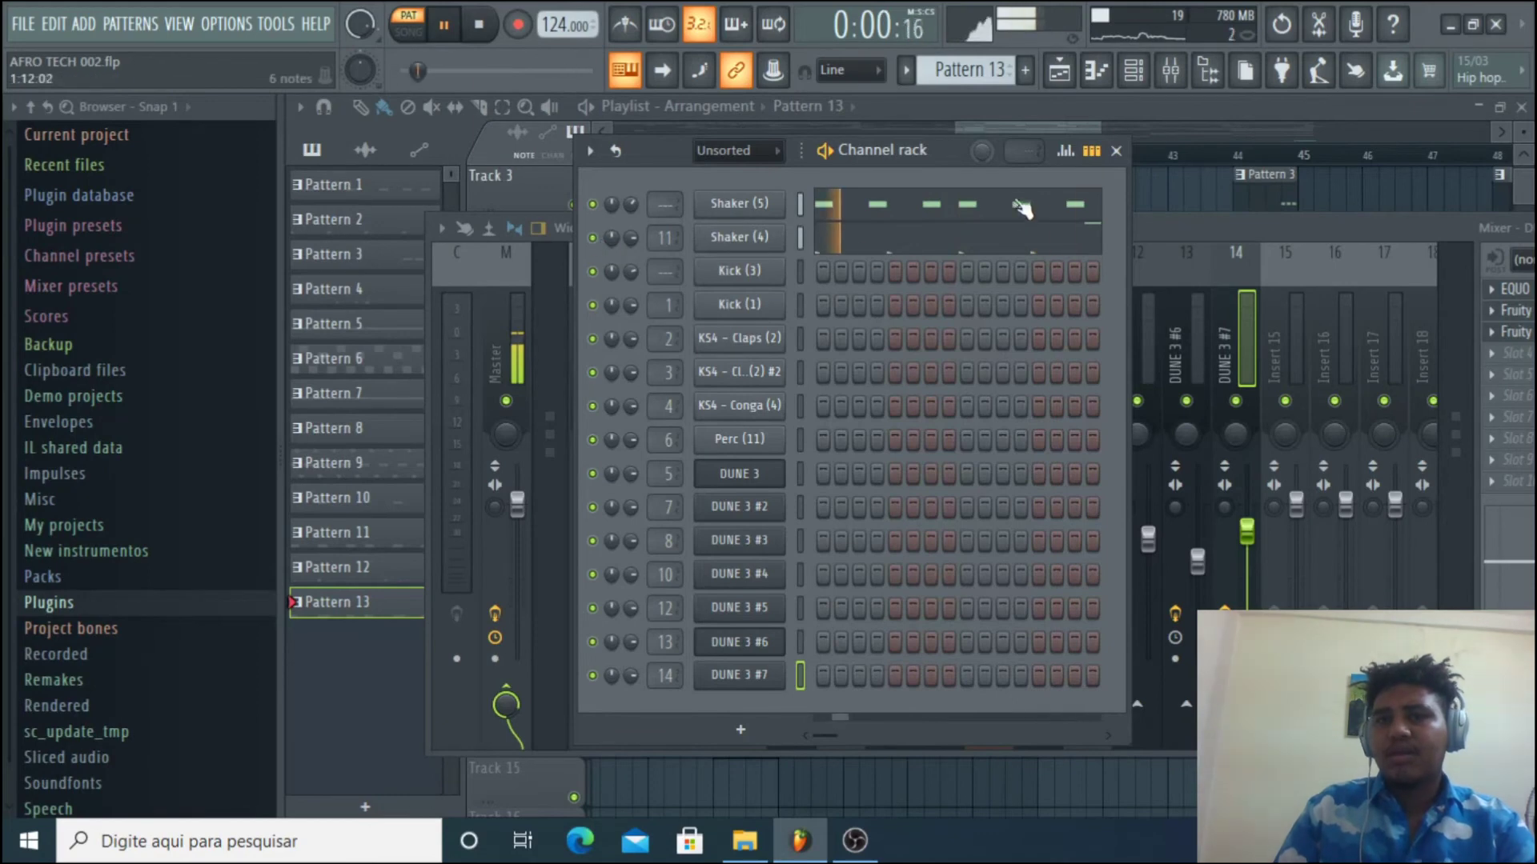
# - Play the song in the playlist from just before bar 41, where the Pattern 13 clips re-enter on Track 13
pyautogui.click(1020, 127)
pyautogui.press('space')
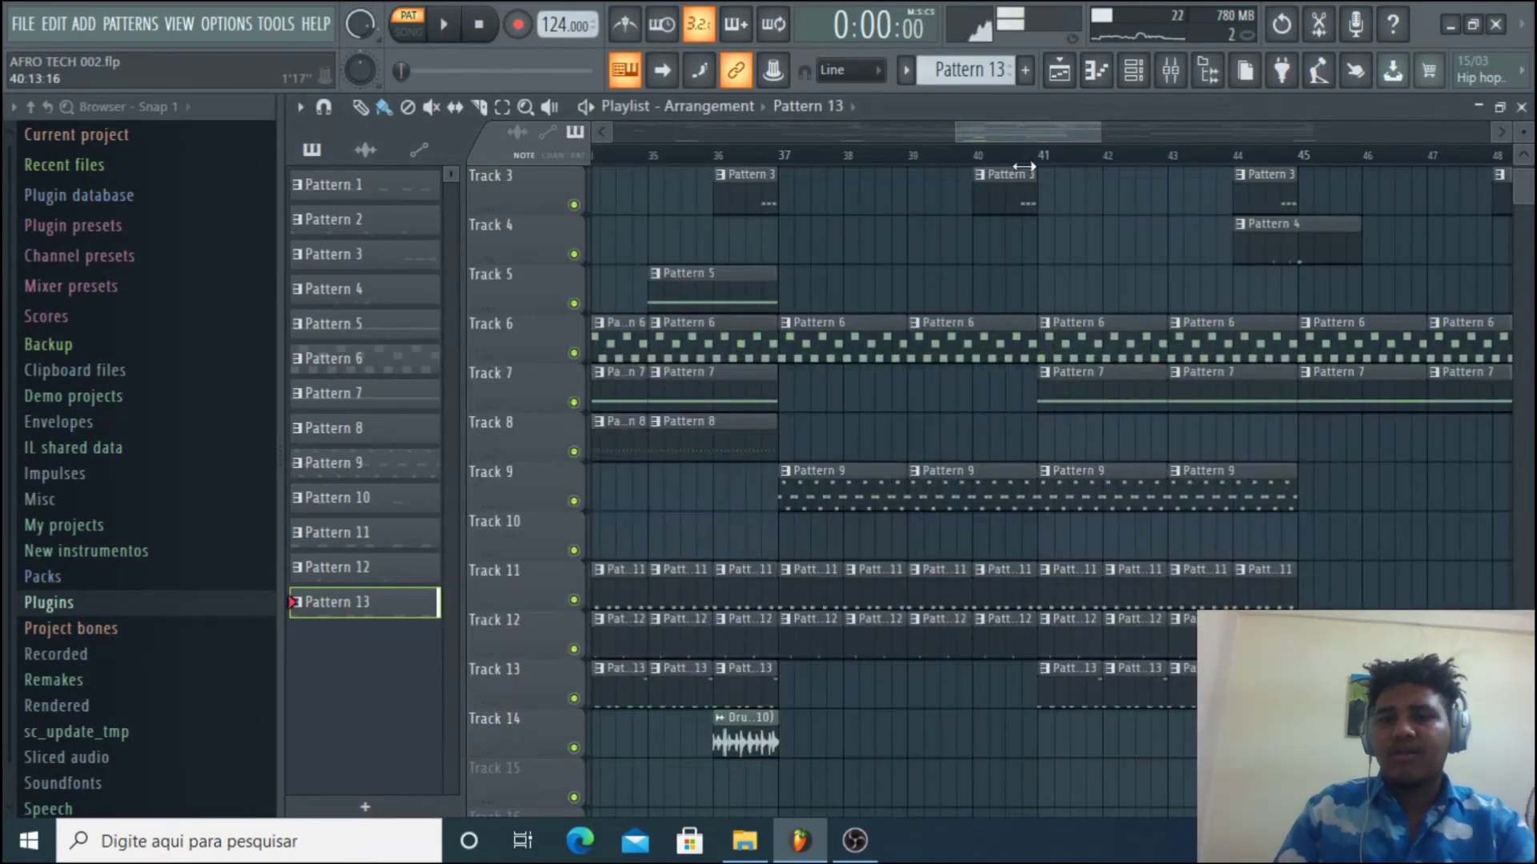
pyautogui.press('space')
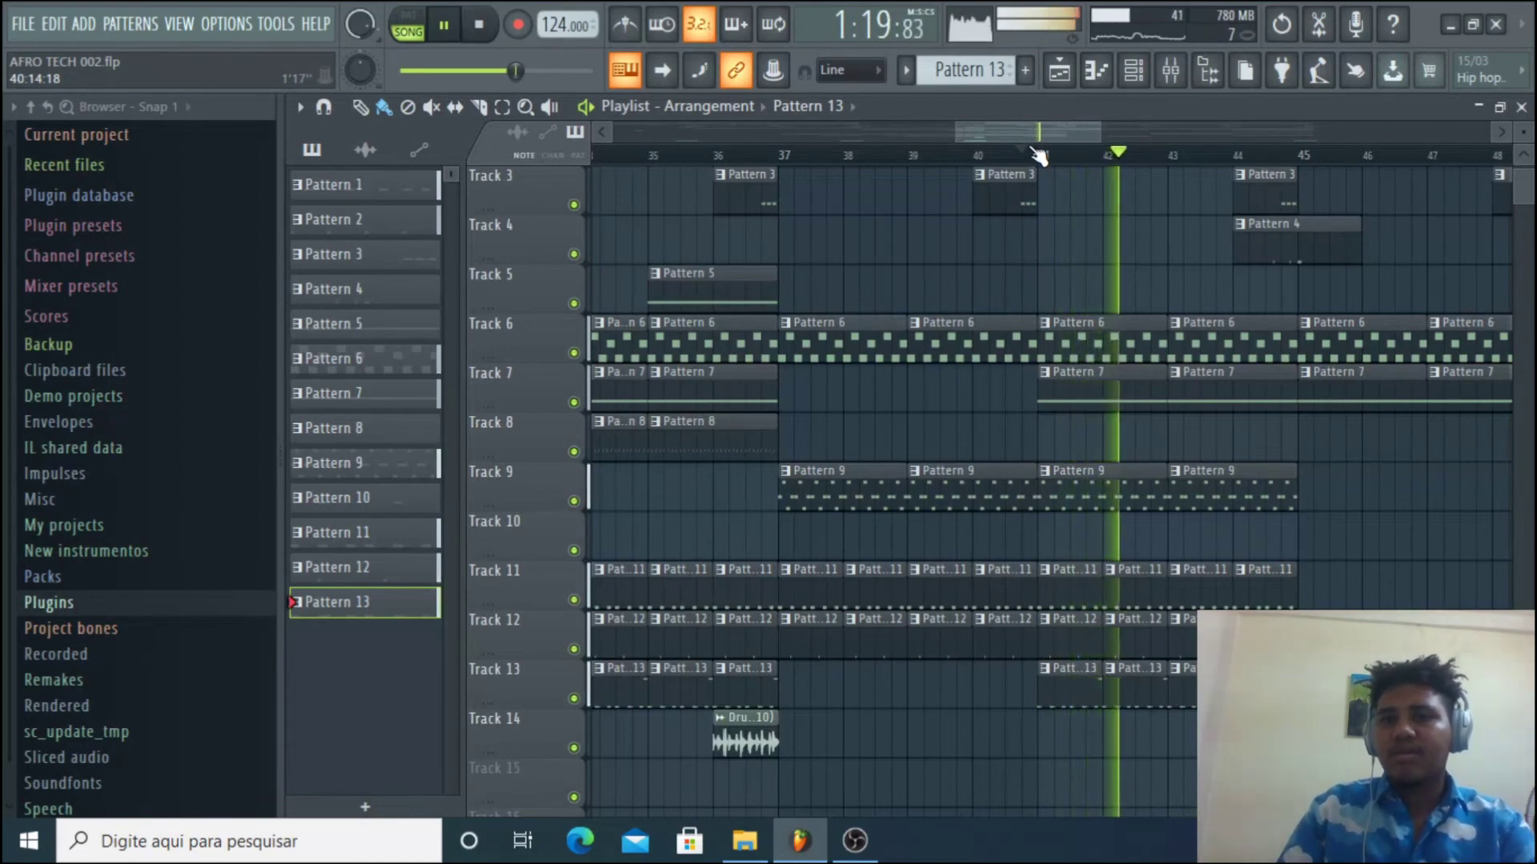
pyautogui.press('space')
# - Look through the rest of the arrangement and down to the Gross Beat automation clip on Track 17
pyautogui.moveTo(1030, 132); pyautogui.dragTo(1096, 142)
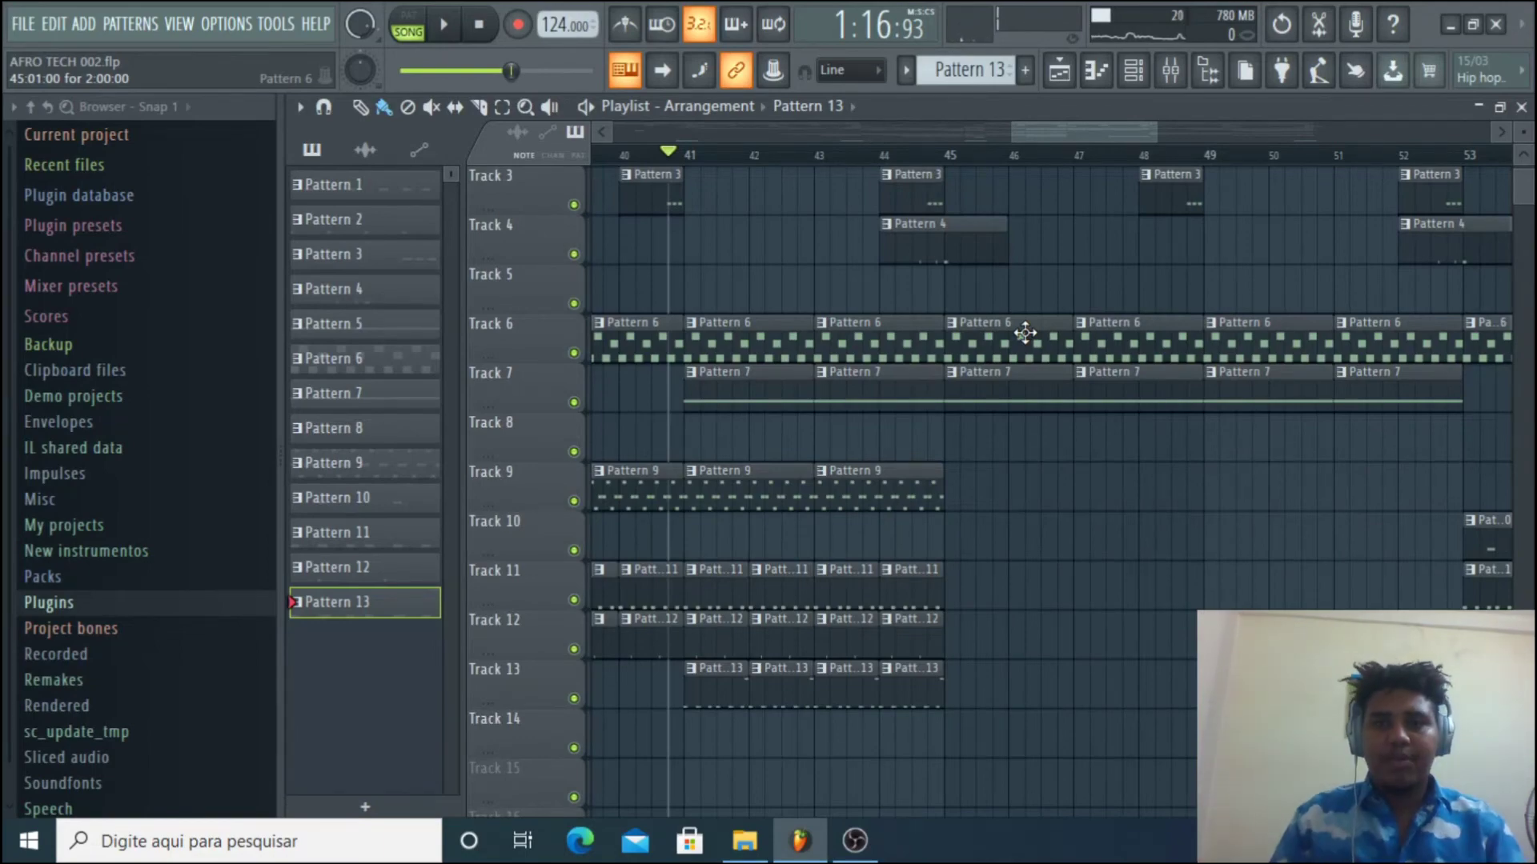
pyautogui.scroll(2, 1085, 362)
pyautogui.moveTo(1159, 129); pyautogui.dragTo(1310, 130)
pyautogui.scroll(-3, 1260, 288)
pyautogui.moveTo(1161, 137); pyautogui.dragTo(1108, 156)
pyautogui.scroll(-4, 1059, 271)
pyautogui.scroll(-1, 1059, 272)
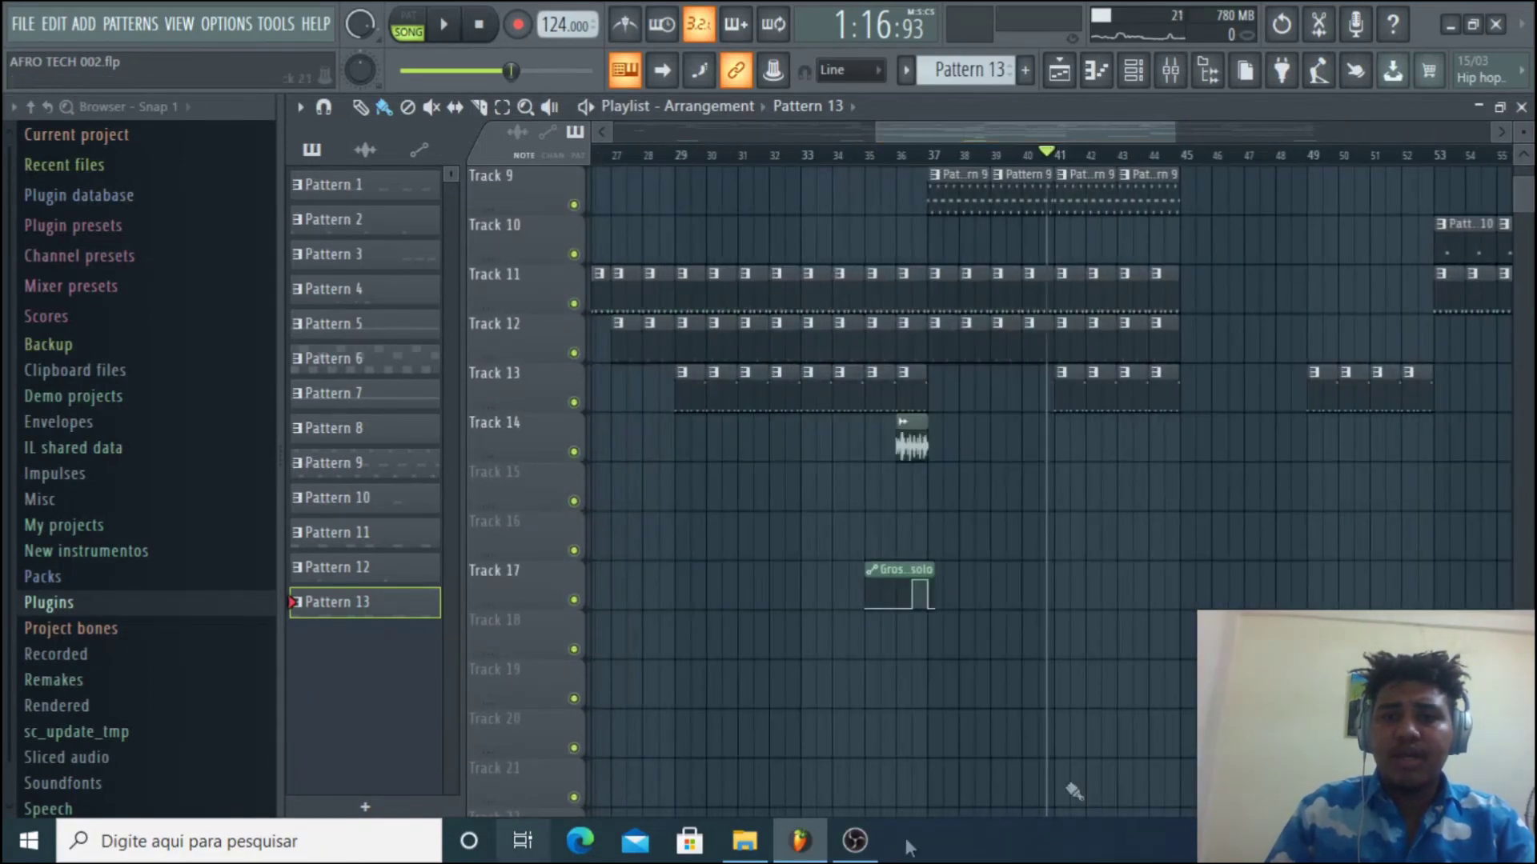
# - Play the song from bar 35 through the drum fill and Gross Beat automation, and inspect the Drum Fill (10) sample settings
pyautogui.click(871, 160)
pyautogui.scroll(8, 1328, 362)
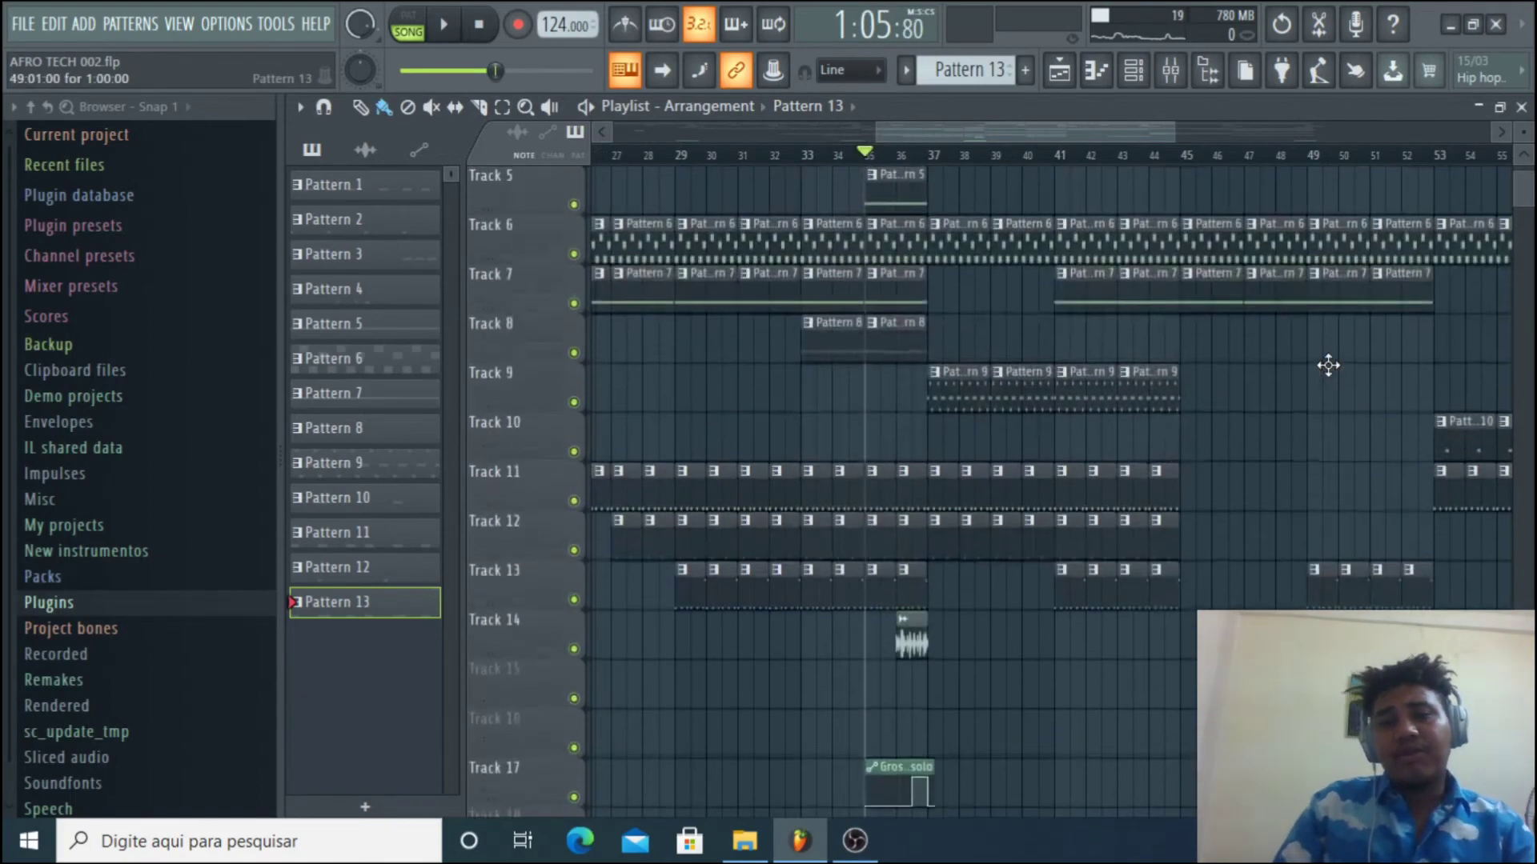
pyautogui.moveTo(1176, 132); pyautogui.dragTo(1023, 134)
pyautogui.press('space')
pyautogui.scroll(-4, 1190, 241)
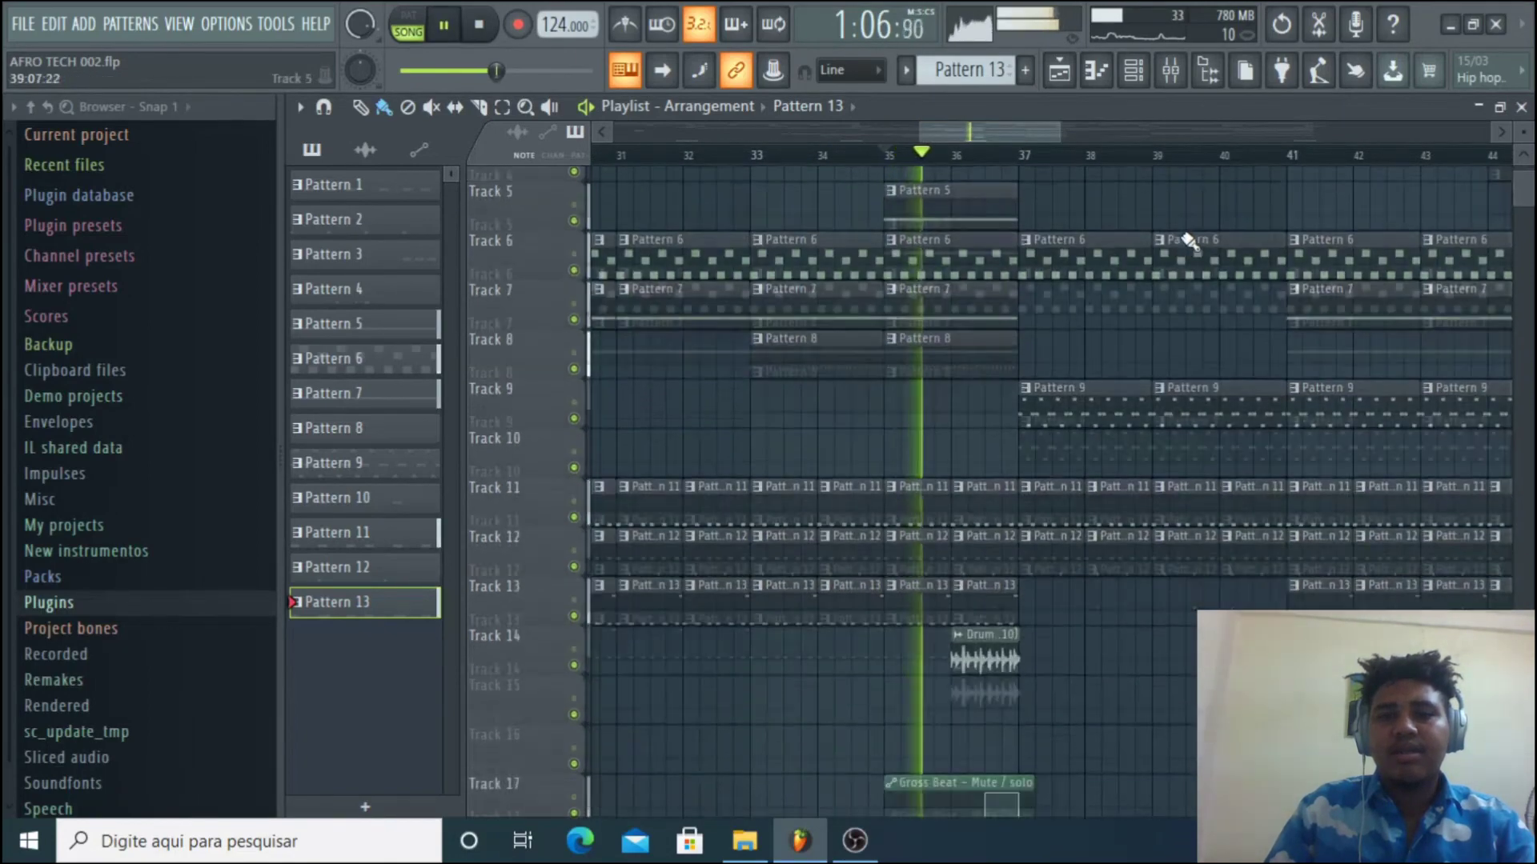
pyautogui.scroll(-2, 1190, 242)
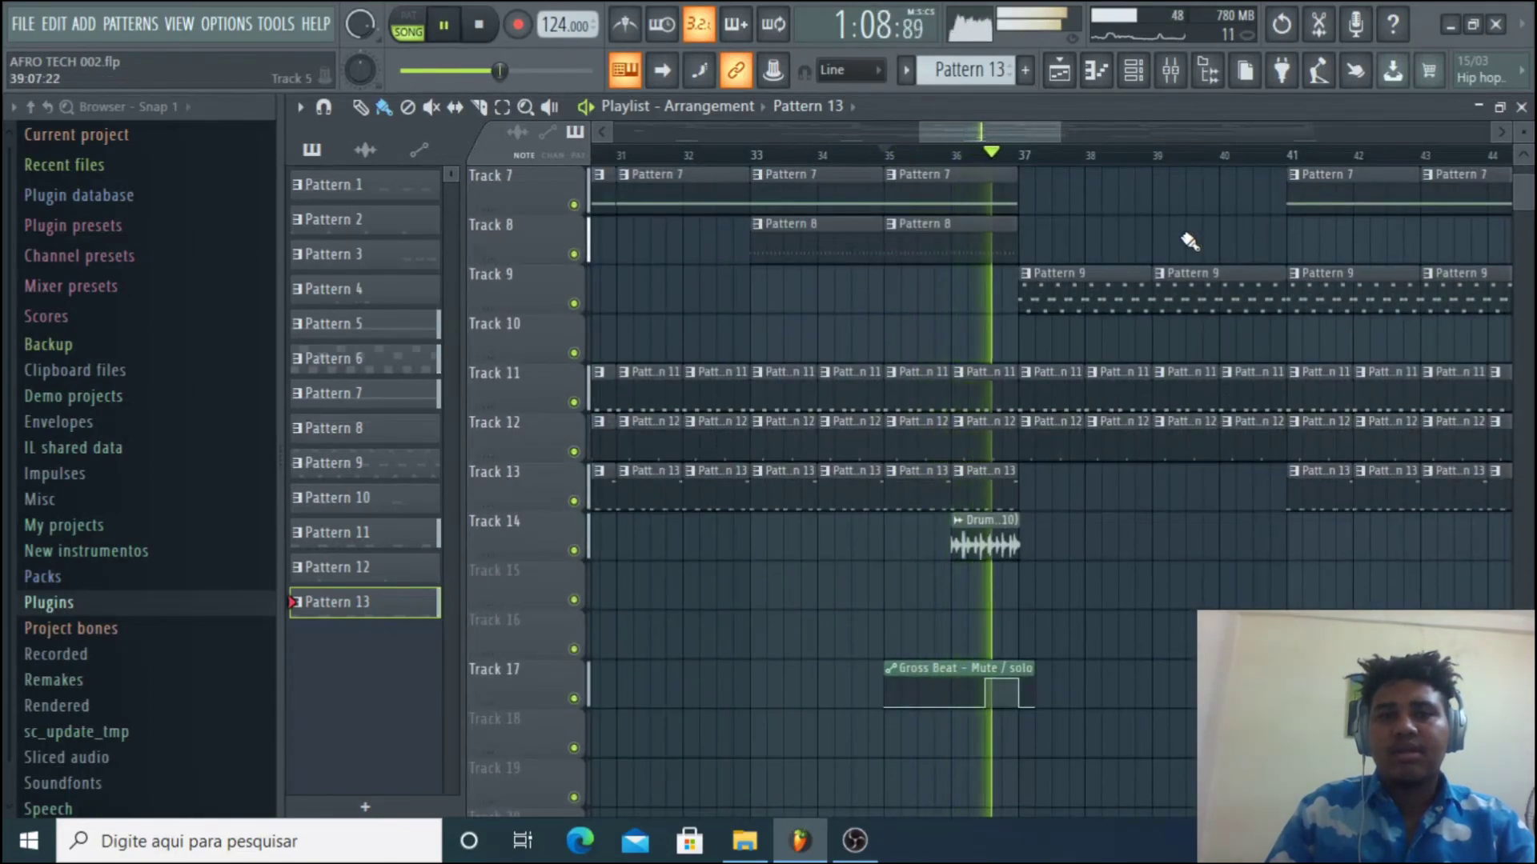
pyautogui.press('space')
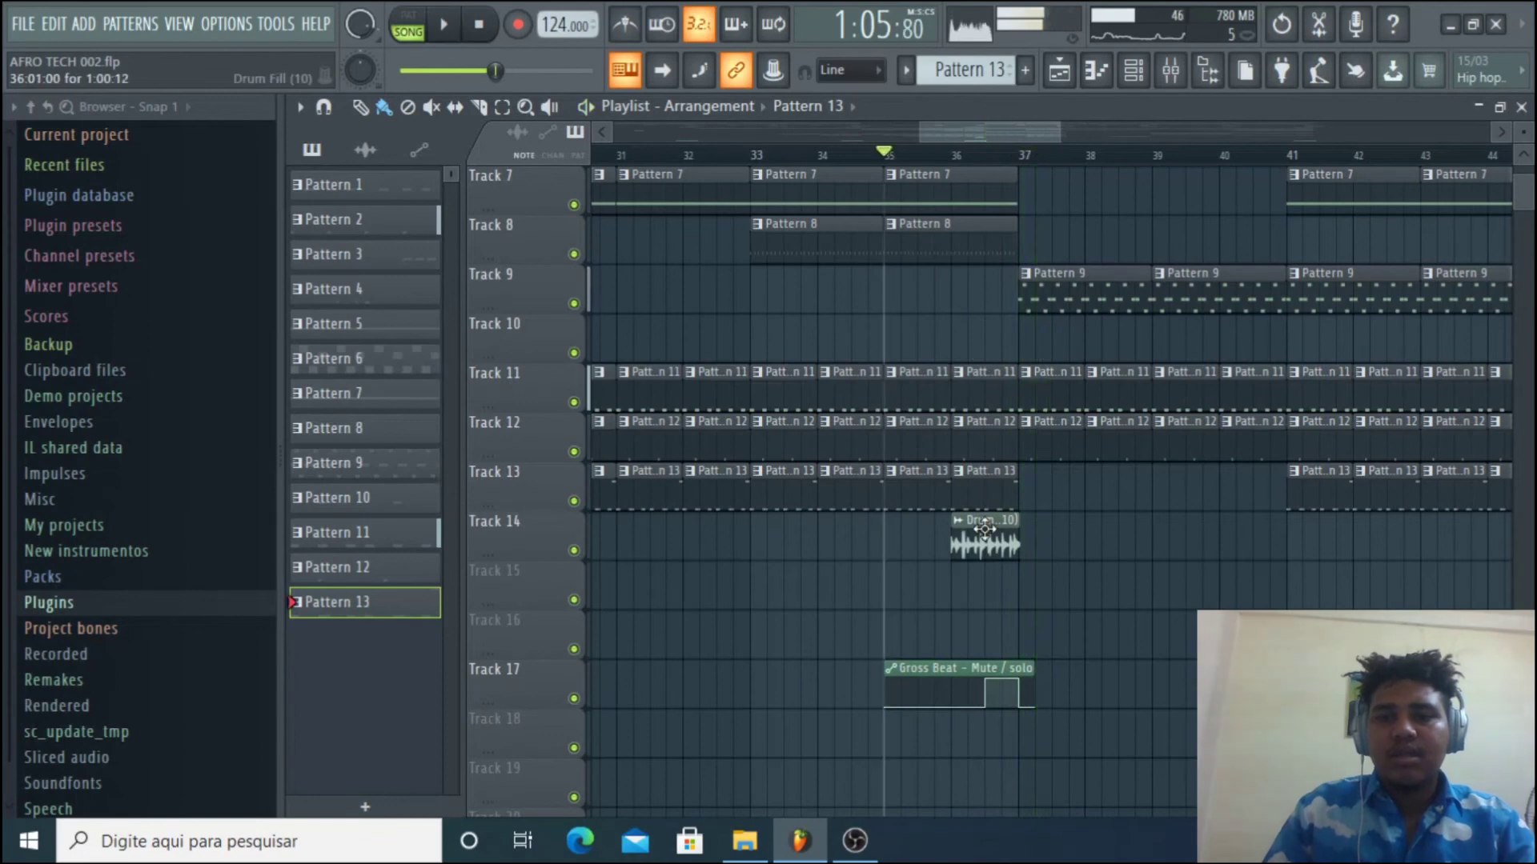
pyautogui.doubleClick(984, 528)
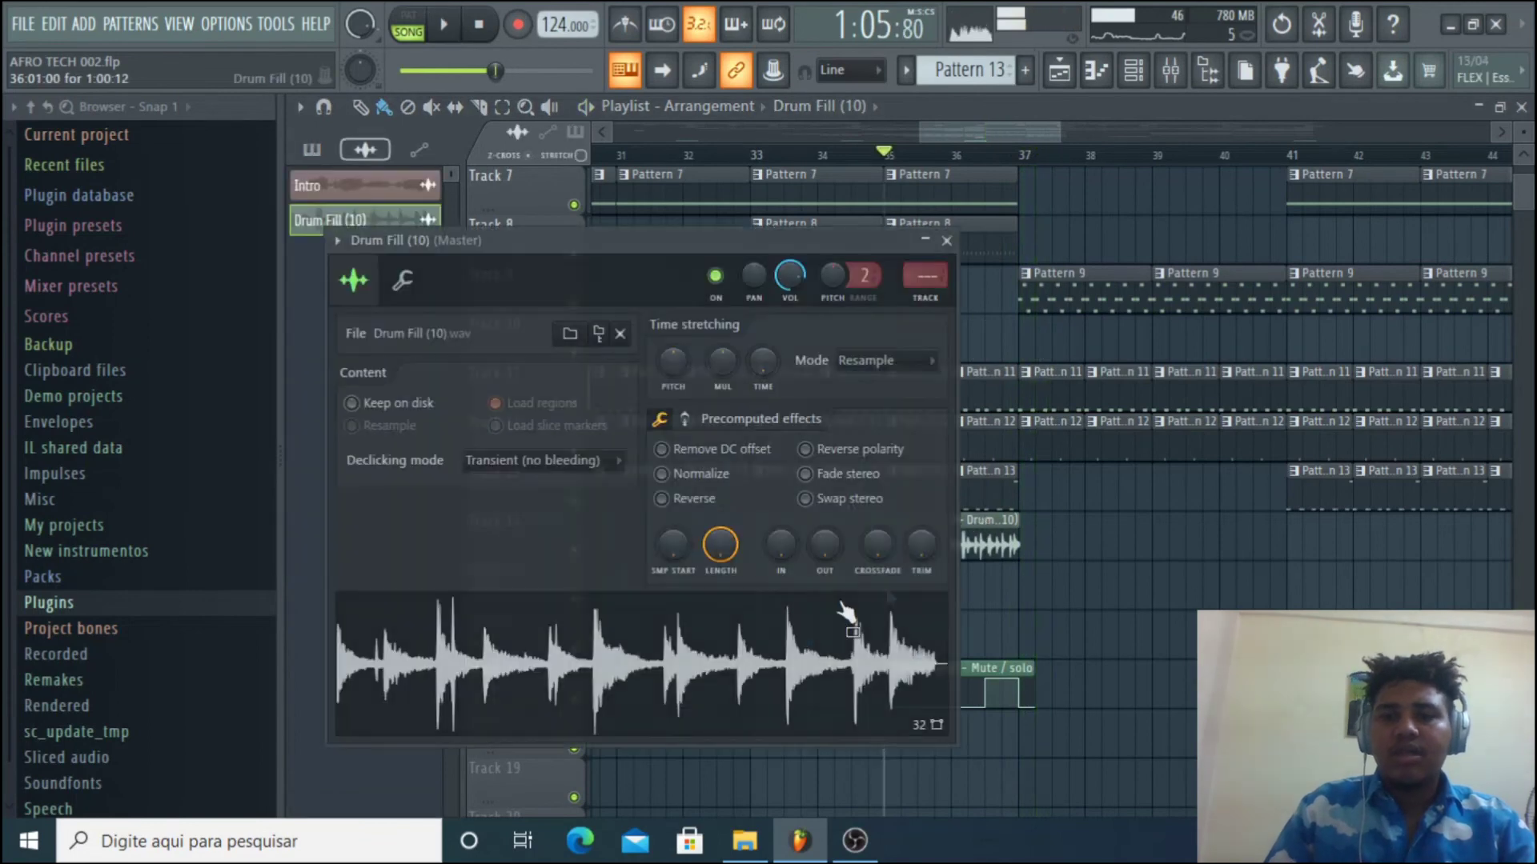
pyautogui.click(947, 240)
# - Examine the remaining clips up to the end of the arrangement and play the song's ending from bar 67
pyautogui.moveTo(982, 125); pyautogui.dragTo(1035, 127)
pyautogui.scroll(4, 1044, 413)
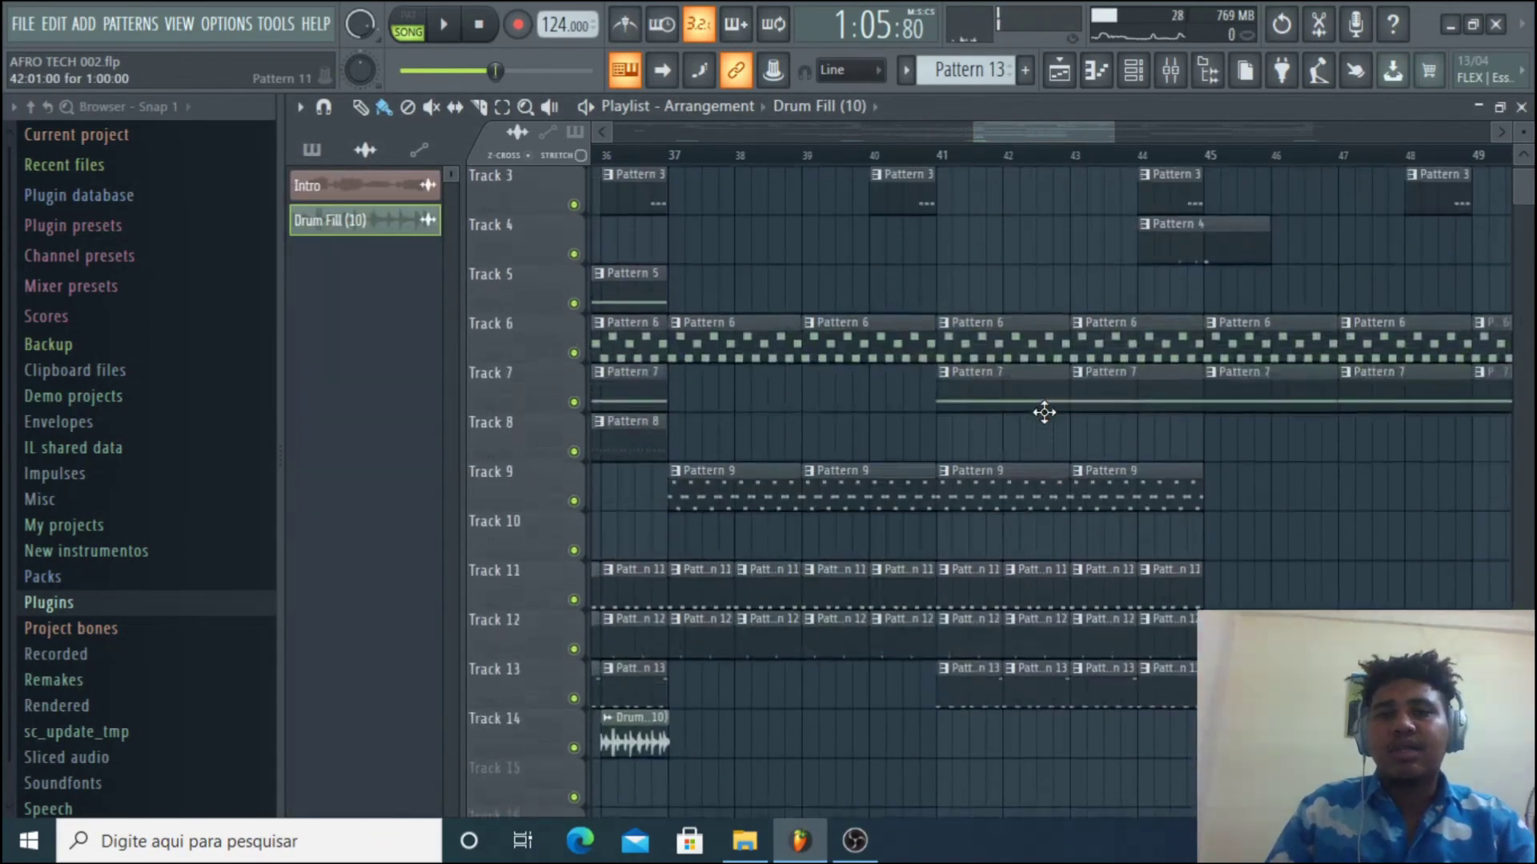
pyautogui.scroll(2, 1044, 412)
pyautogui.moveTo(1113, 134); pyautogui.dragTo(1256, 131)
pyautogui.scroll(-2, 1097, 312)
pyautogui.scroll(2, 1101, 296)
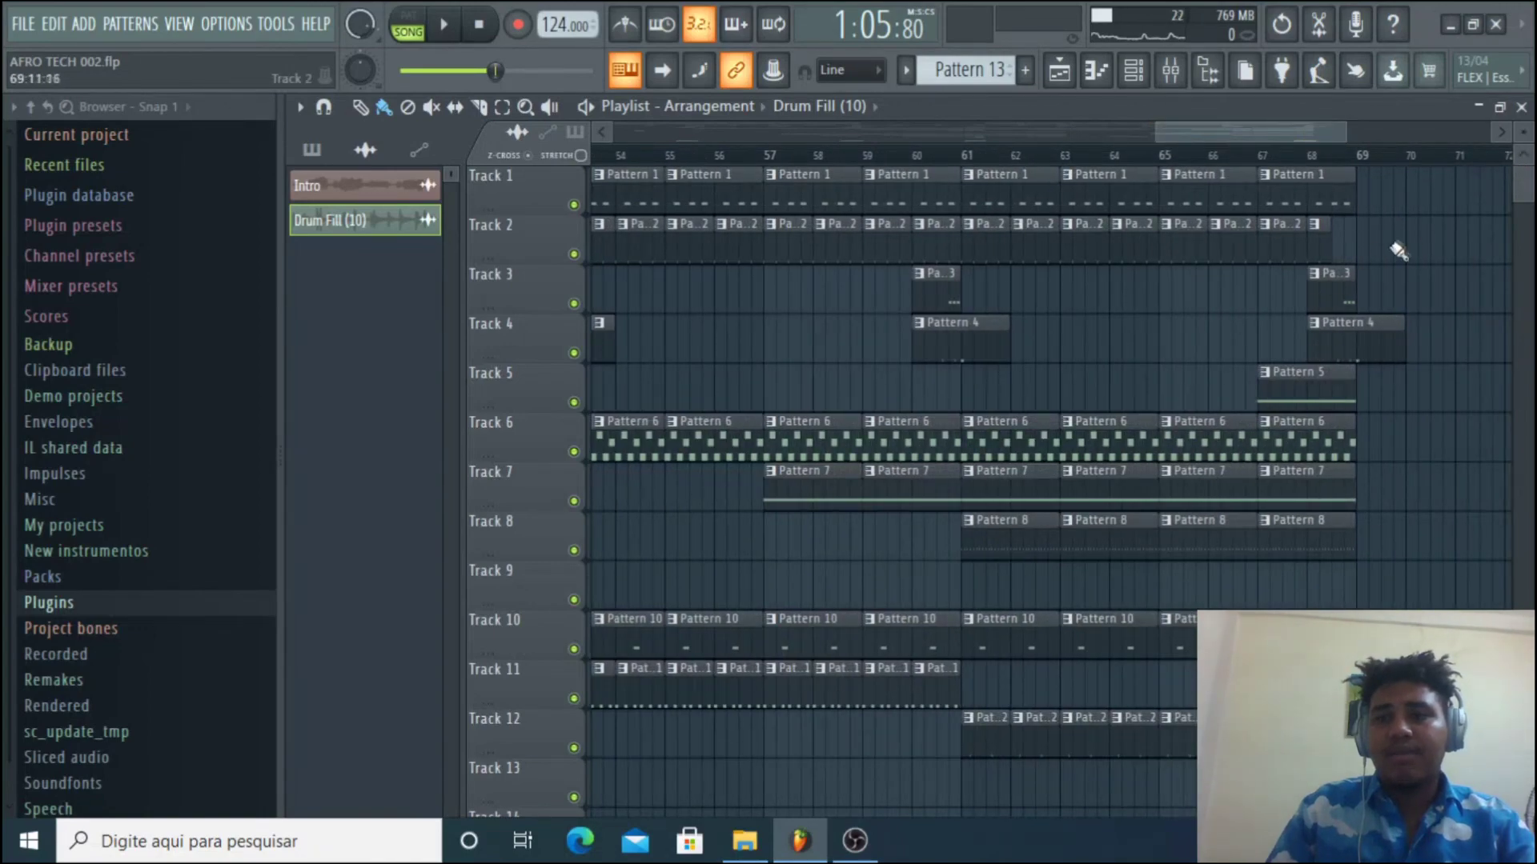
pyautogui.press('space')
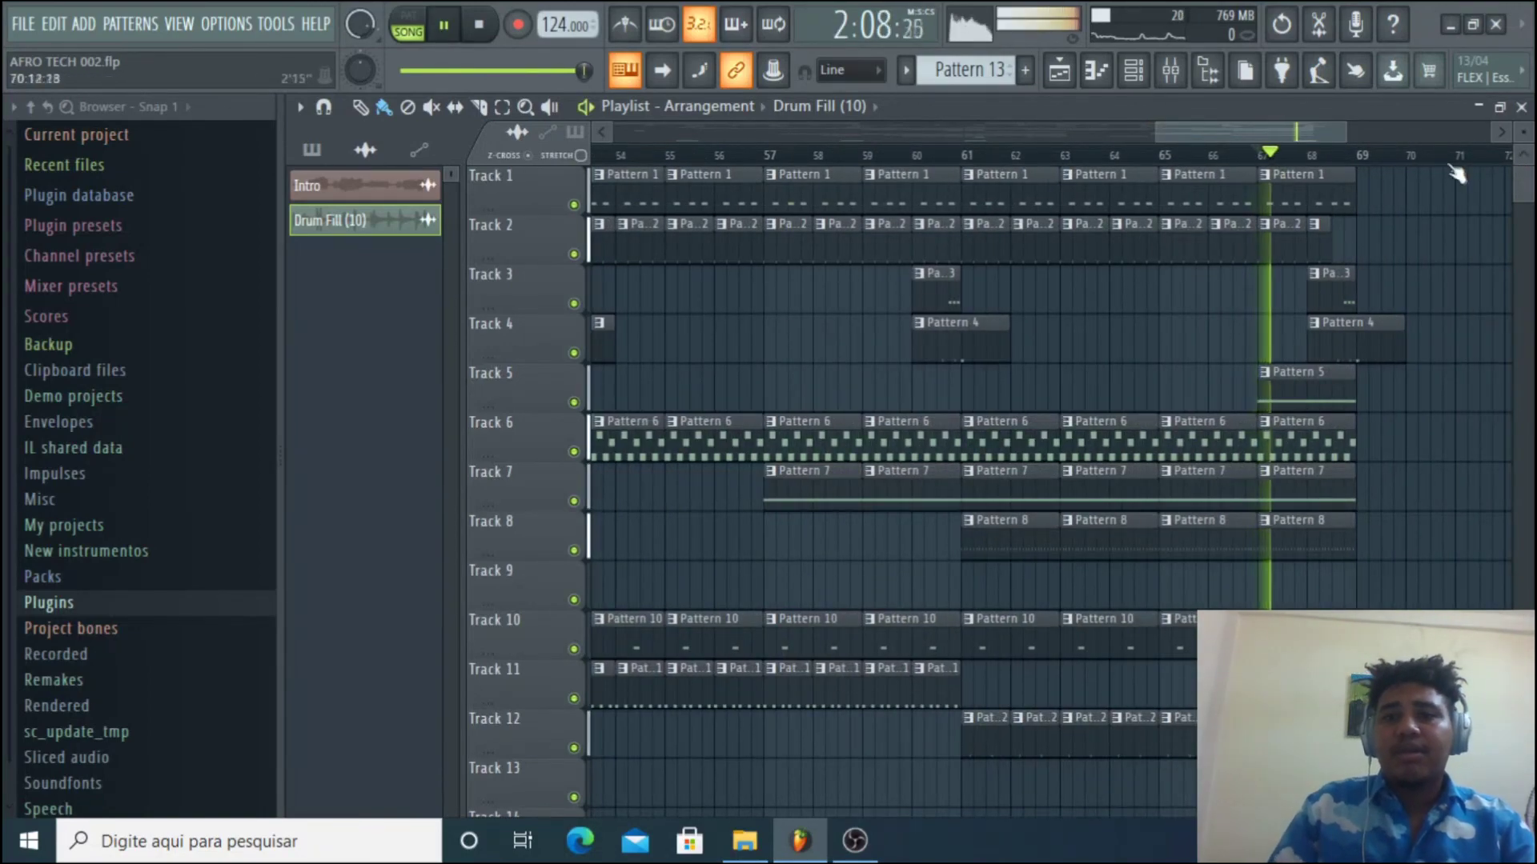
pyautogui.moveTo(1243, 131); pyautogui.dragTo(1331, 131)
pyautogui.press('space')
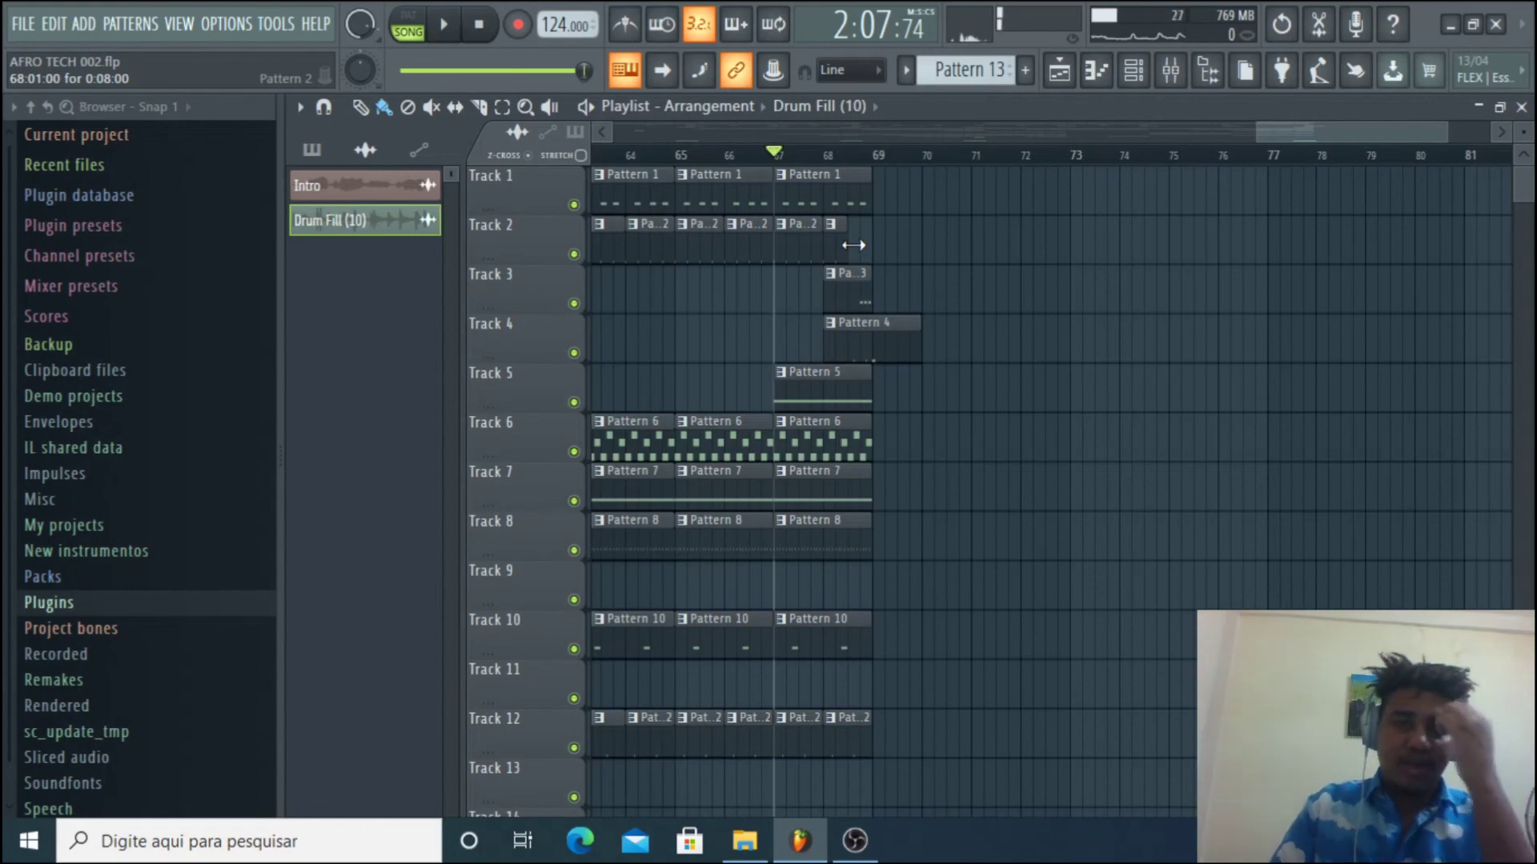
# - Show the whole arrangement from bar 1 to its end, down to the automation clips on Track 17
pyautogui.moveTo(1372, 132); pyautogui.dragTo(696, 135)
pyautogui.moveTo(804, 138); pyautogui.dragTo(1511, 150)
pyautogui.scroll(-4, 1525, 136)
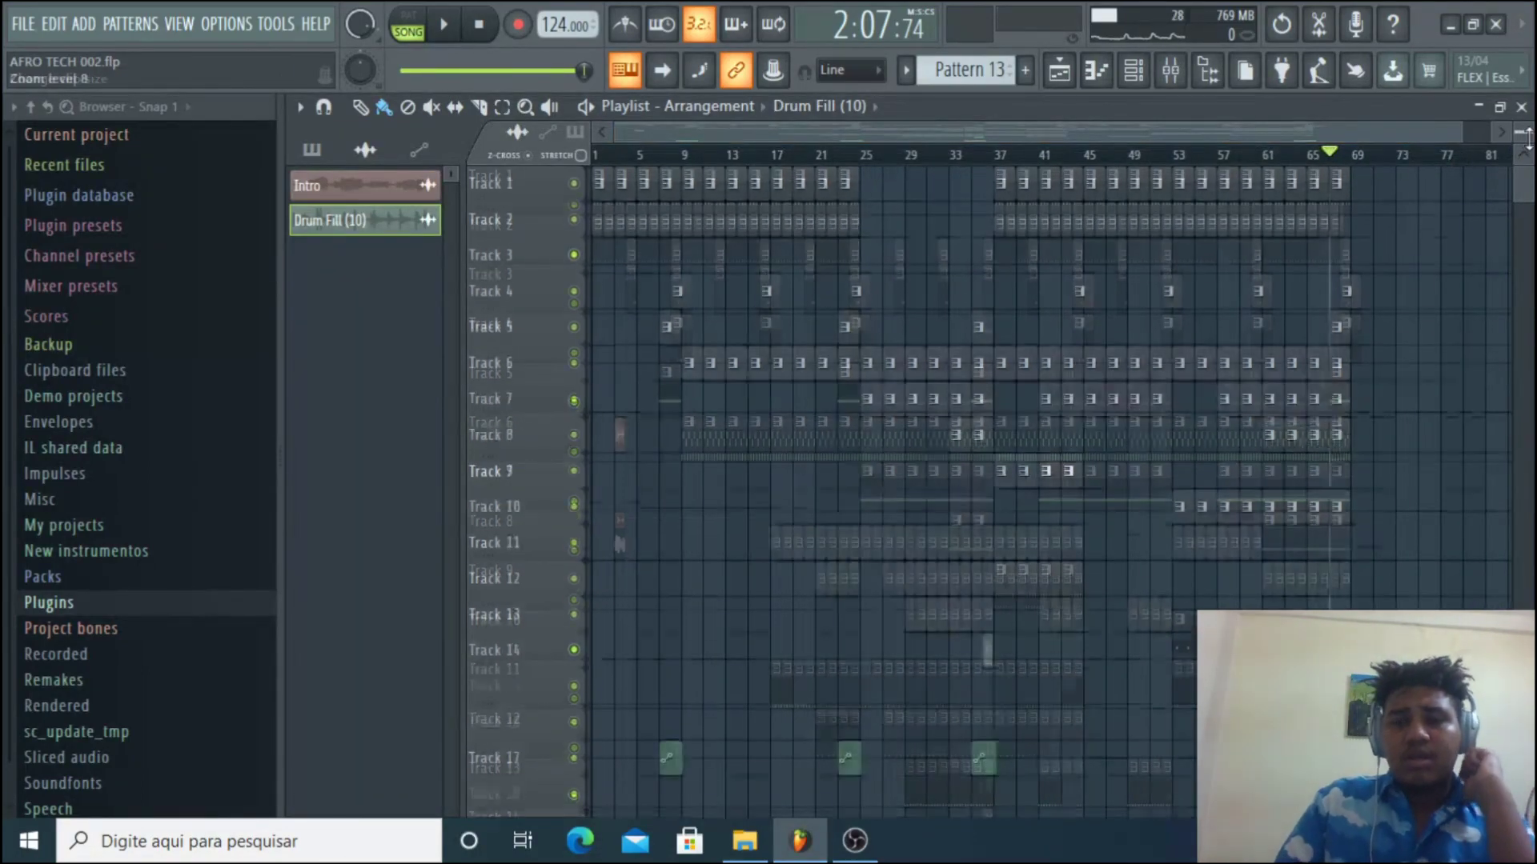